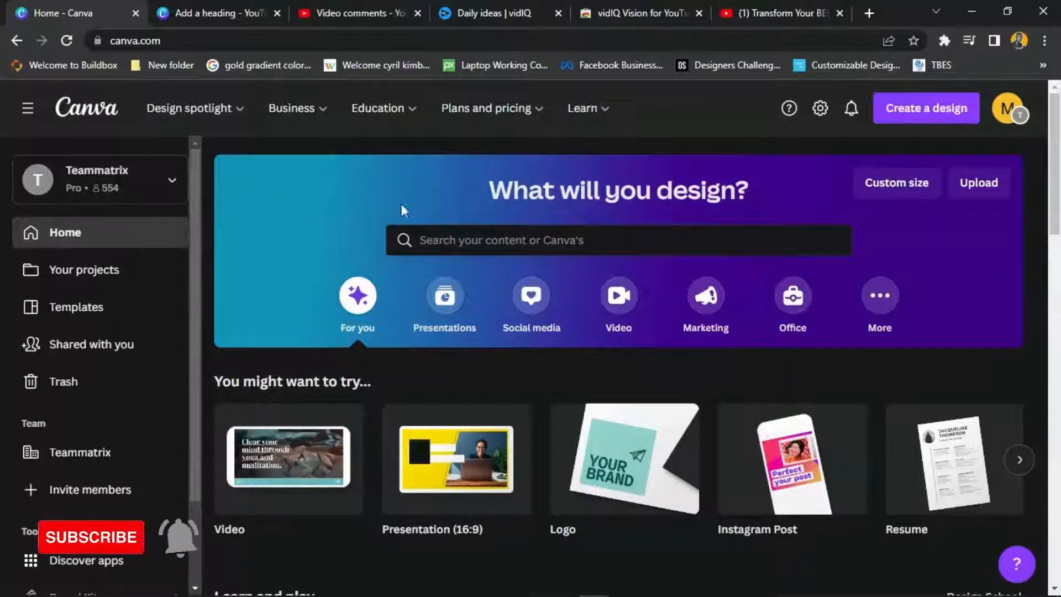
- Search Canva's designs for 'YOUTUBE THUM' and pick the YouTube Thumbnail 1280 × 720 px suggestion
left_click(485, 241)
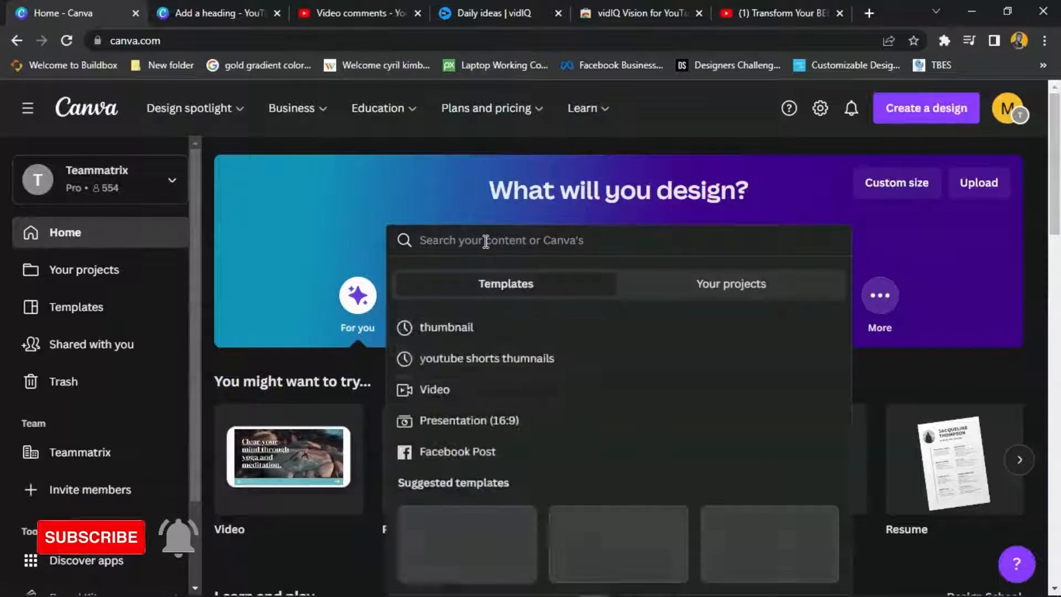
type("YOUTUBE ")
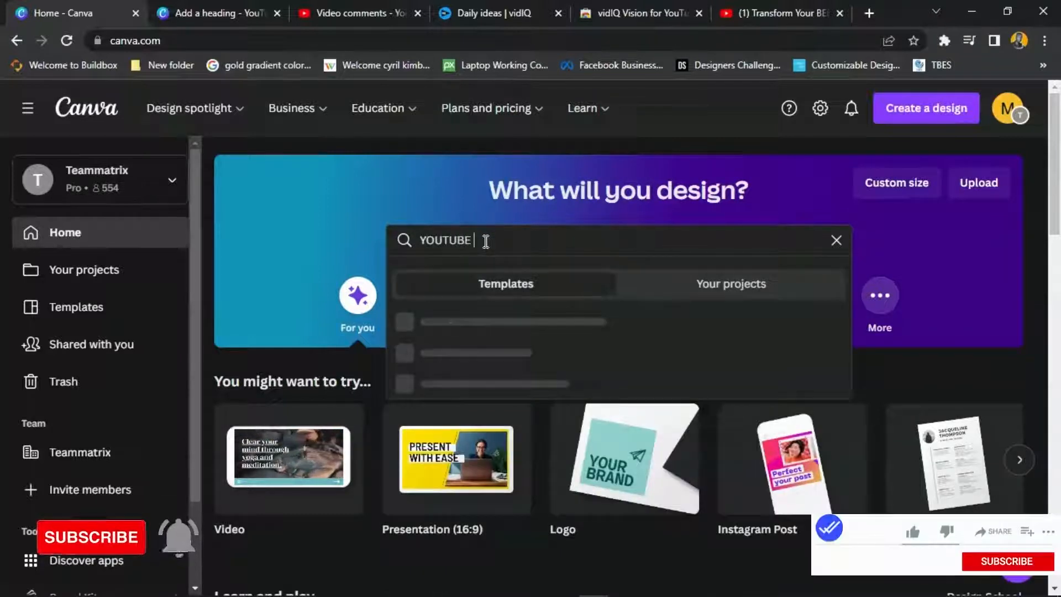
type("THUM")
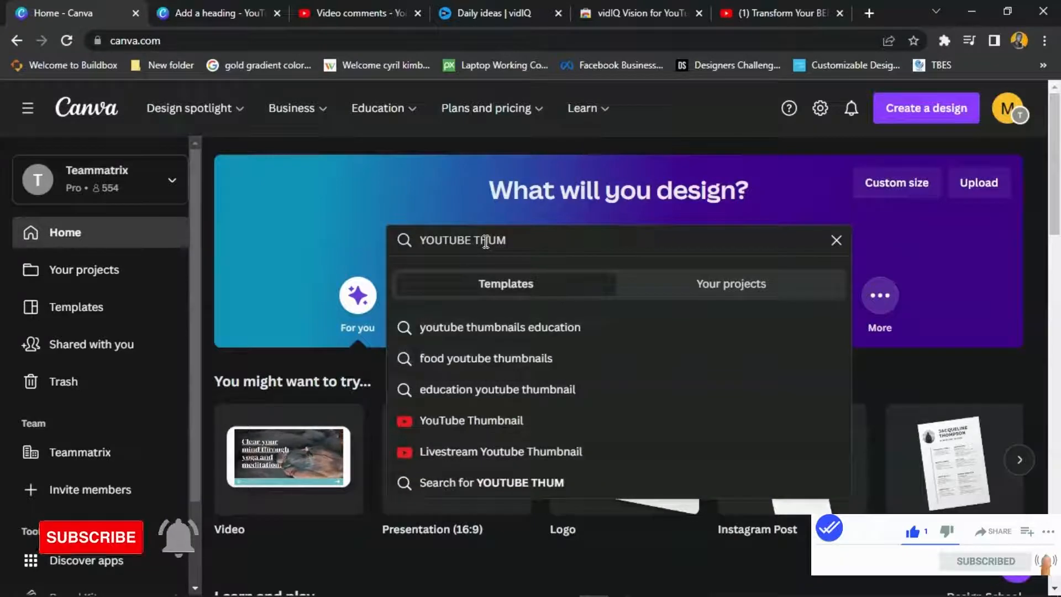
left_click(457, 421)
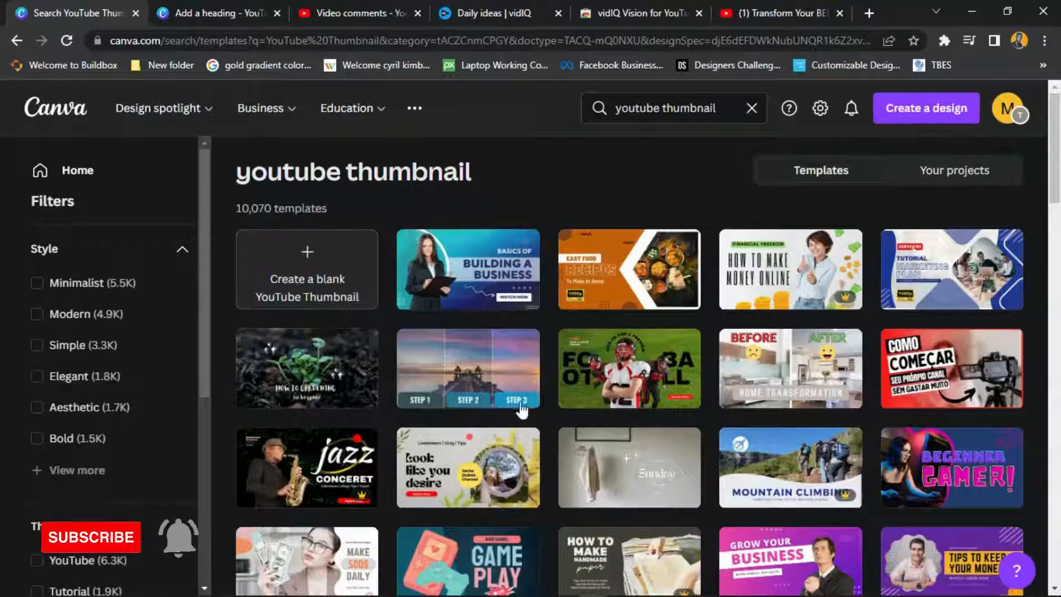
- Open the Cardio Kickboxing For Beginners template as a design, then return to the YouTube thumbnail results
scroll(574, 395, "down", 4)
scroll(700, 353, "down", 1)
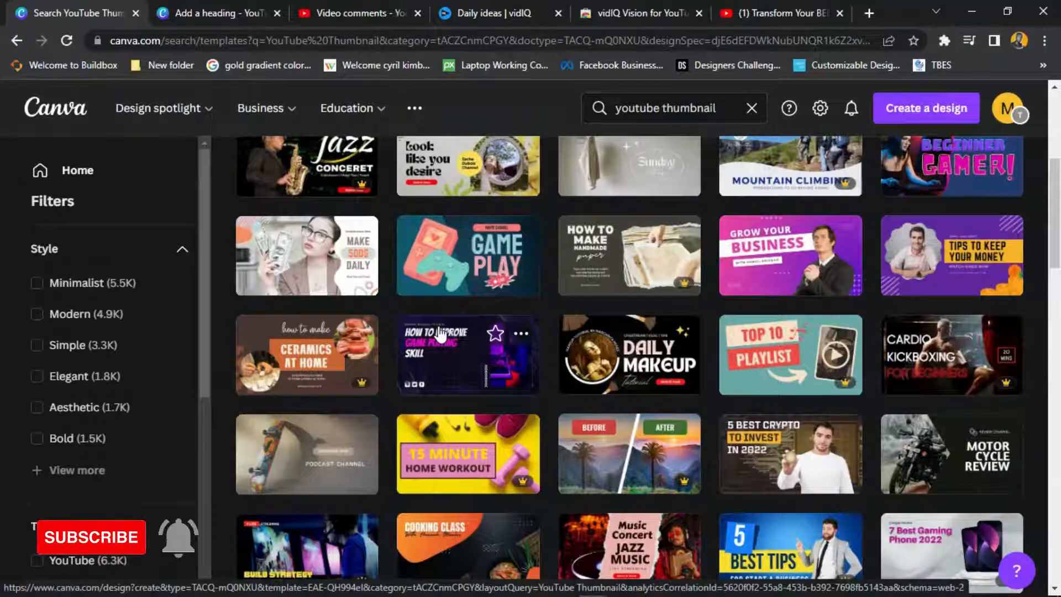
left_click(945, 367)
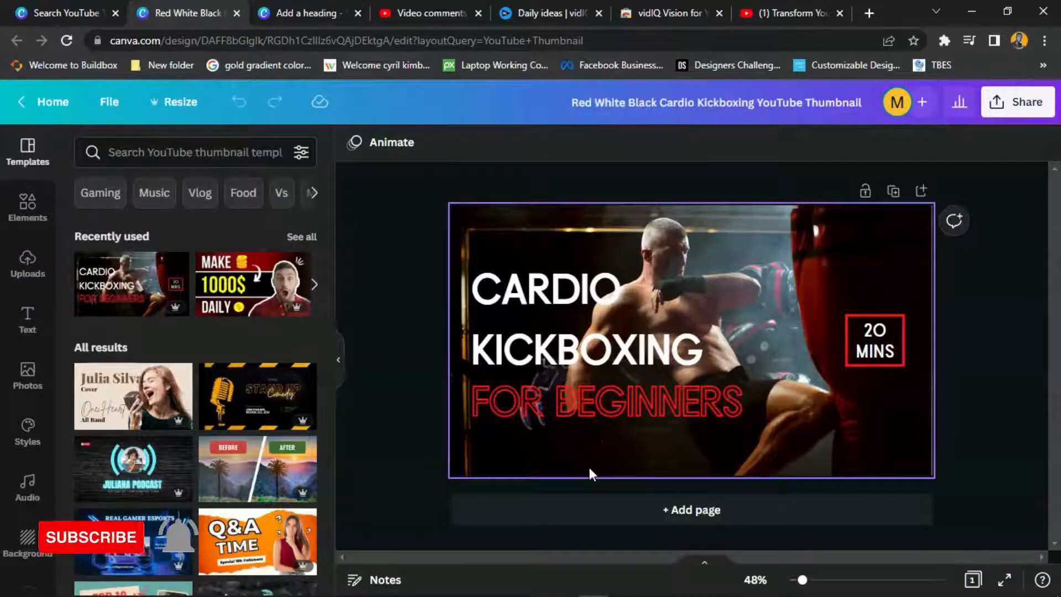
left_click(58, 7)
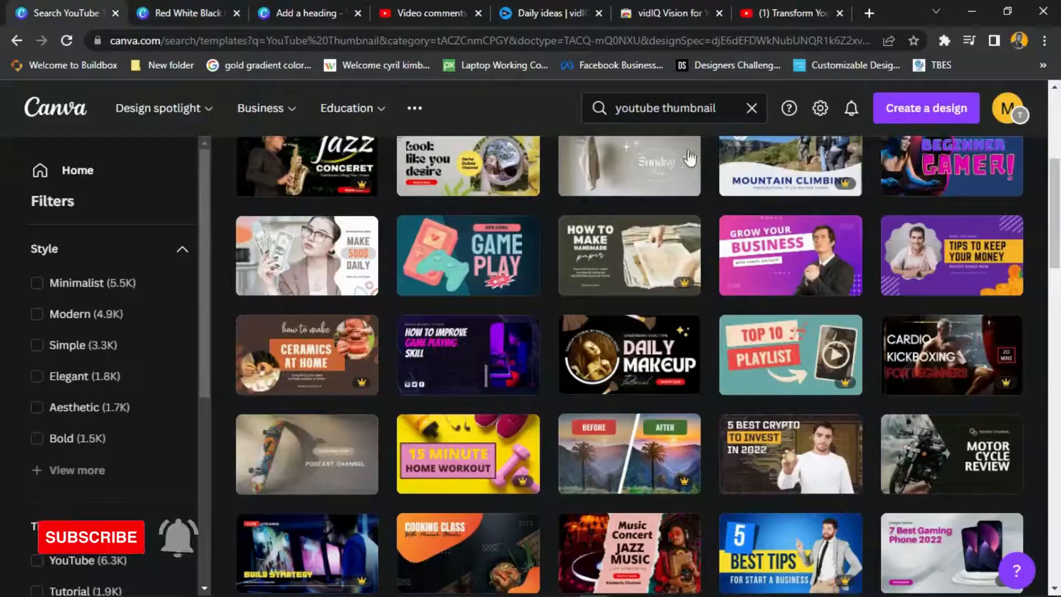
- Browse the YouTube thumbnail results and open the red 'MAKE 1000$ DAILY' surprised-man template
scroll(762, 425, "down", 6)
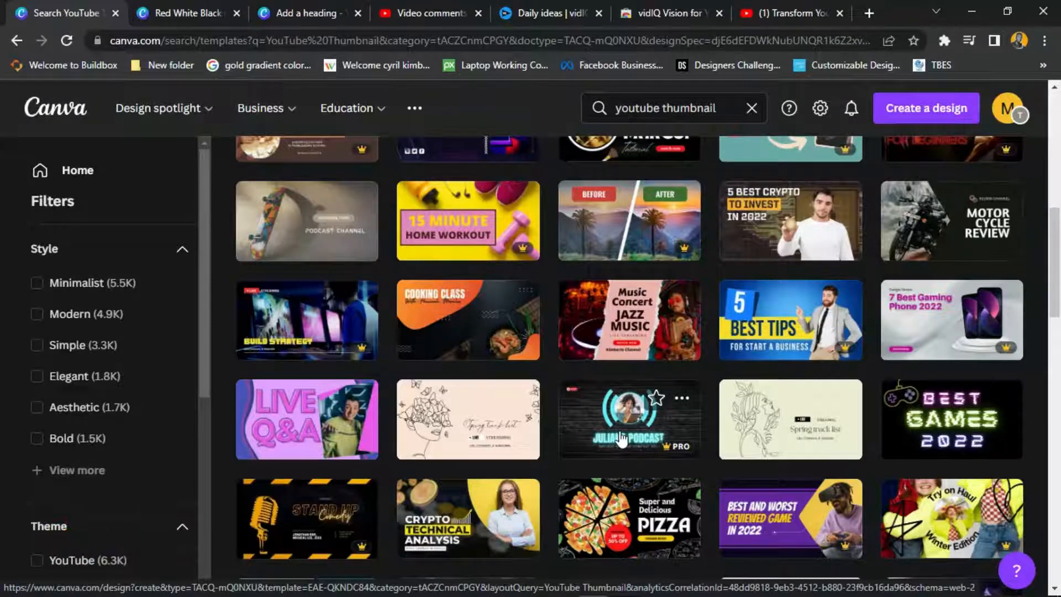
scroll(541, 440, "down", 4)
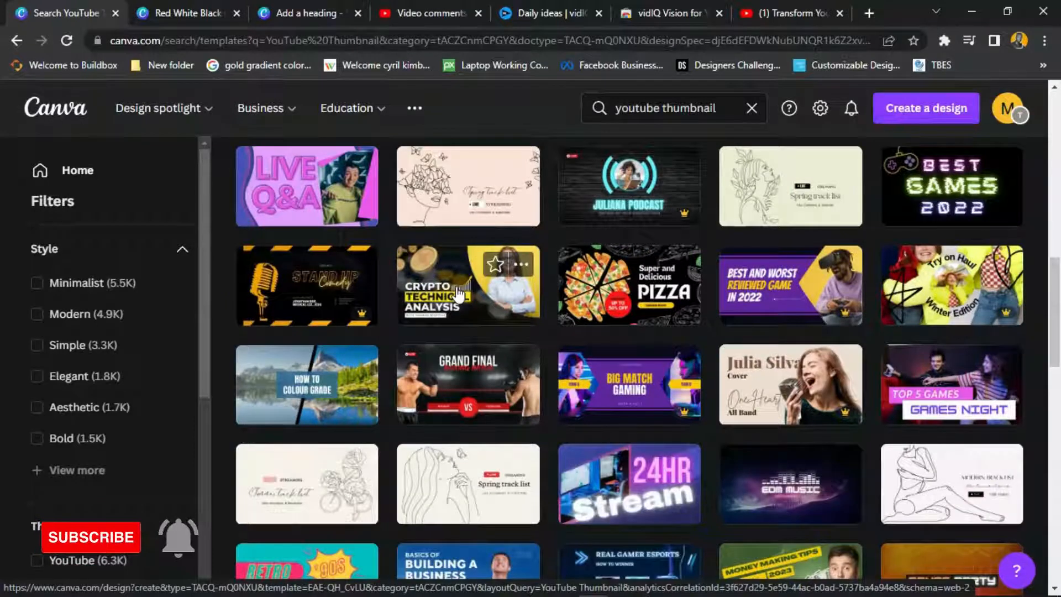
scroll(460, 293, "down", 3)
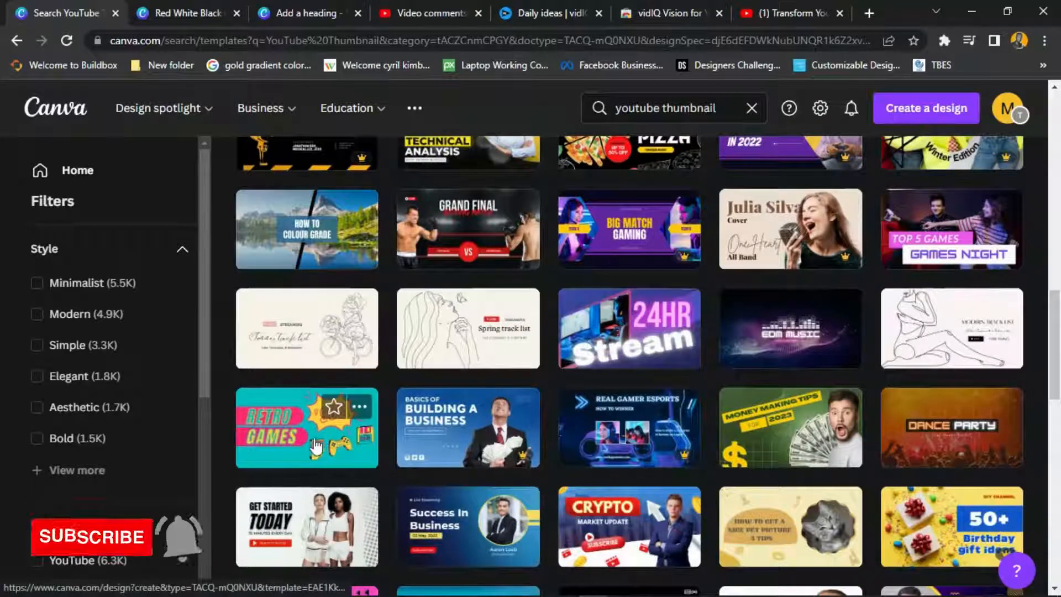
scroll(785, 375, "down", 2)
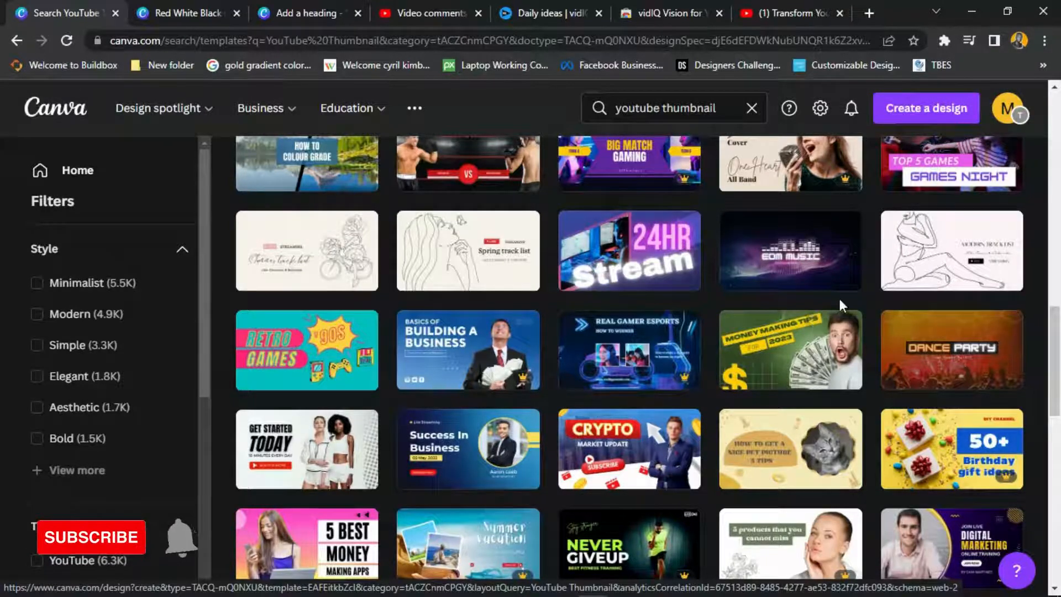
scroll(840, 298, "down", 4)
scroll(950, 431, "down", 2)
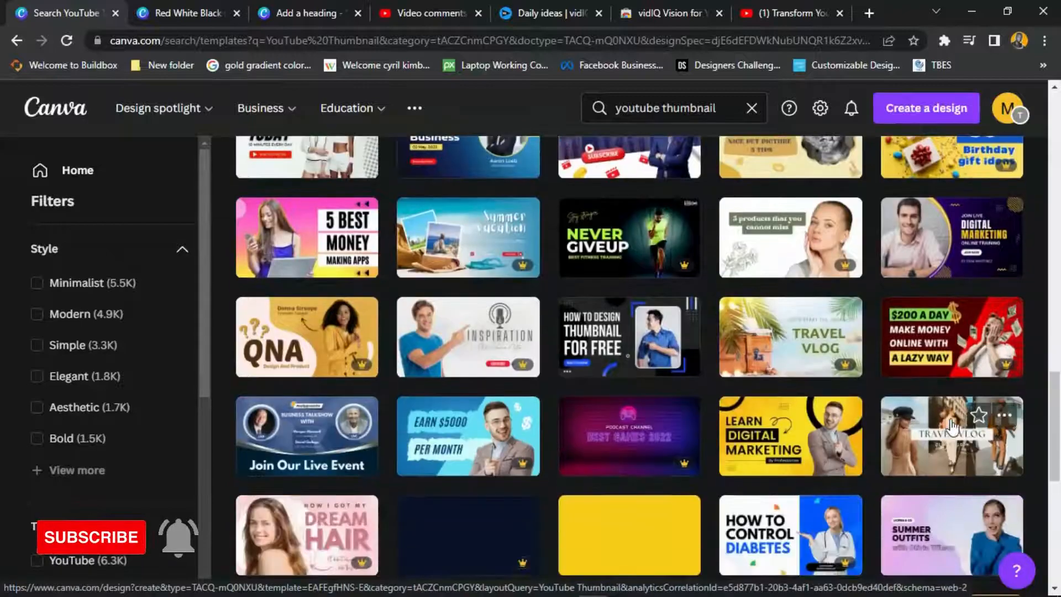
scroll(892, 401, "up", 5)
scroll(891, 401, "up", 13)
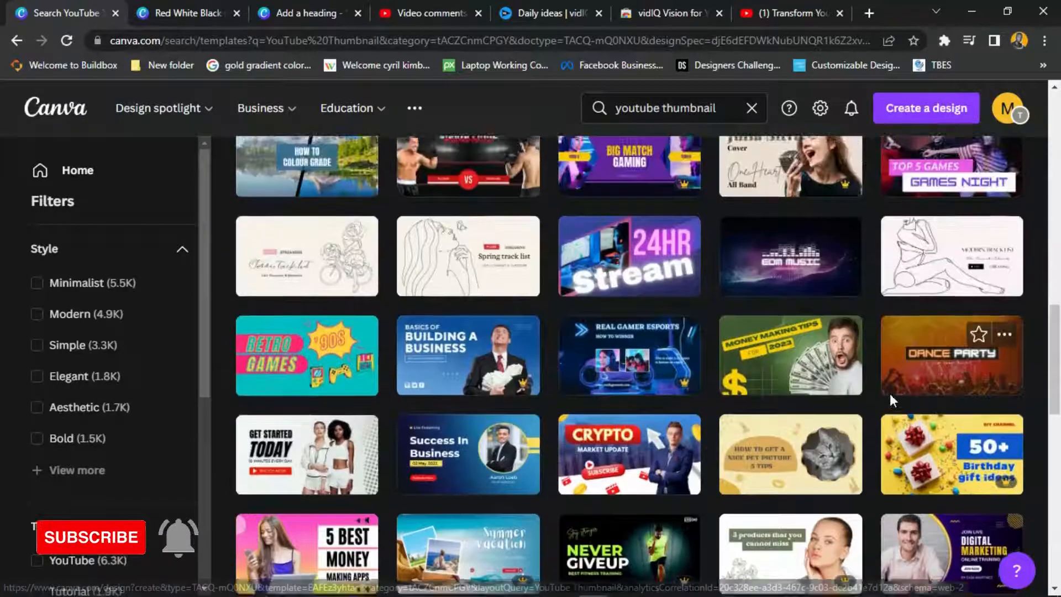
scroll(890, 401, "up", 8)
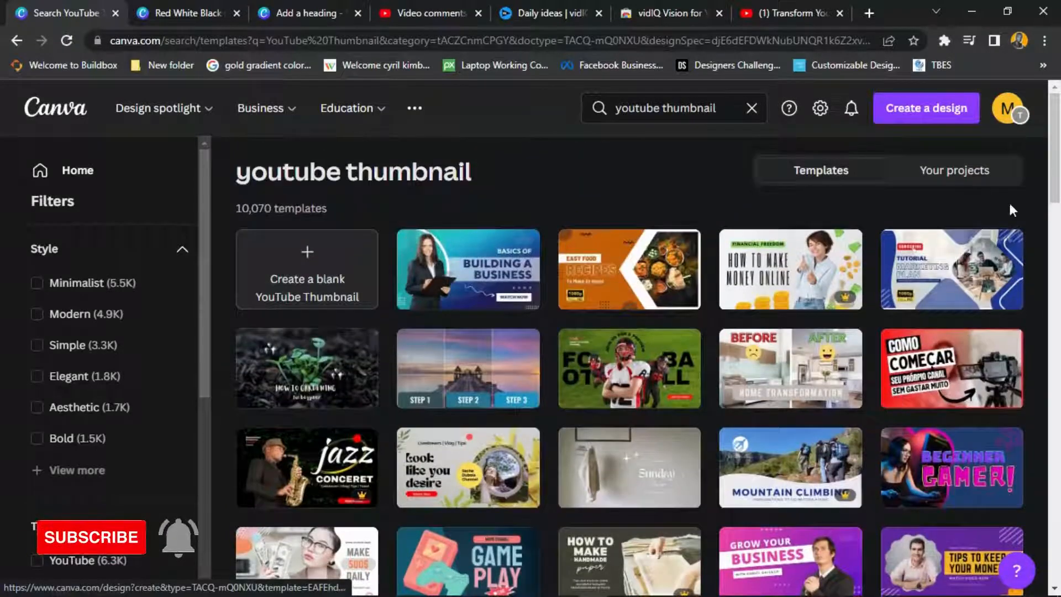
left_click_drag(1058, 174, 1059, 576)
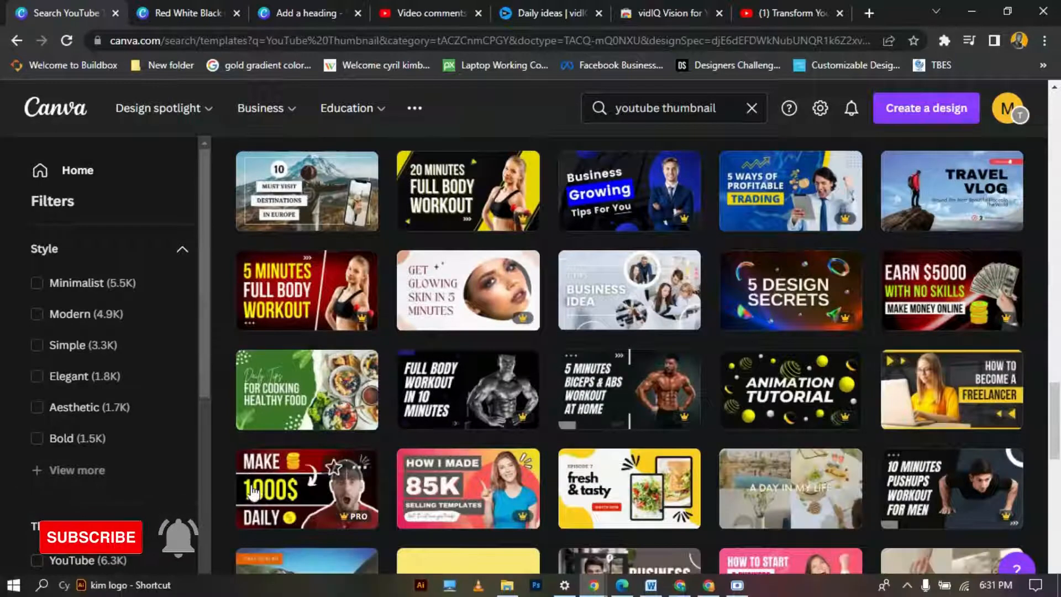
left_click(285, 475)
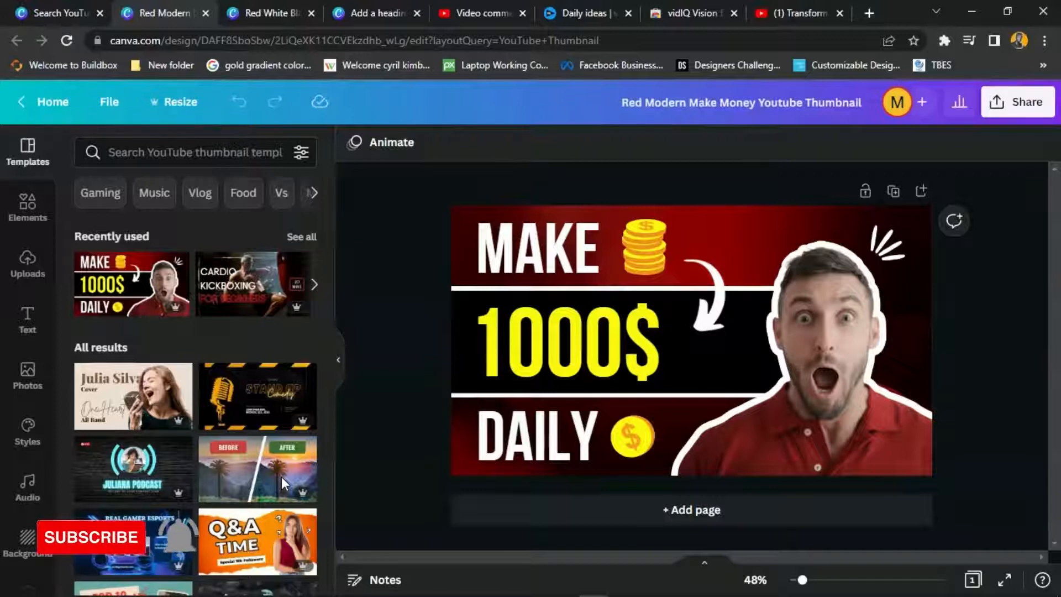
- Delete the coin stack beside the MAKE text
left_click(646, 249)
key("Delete")
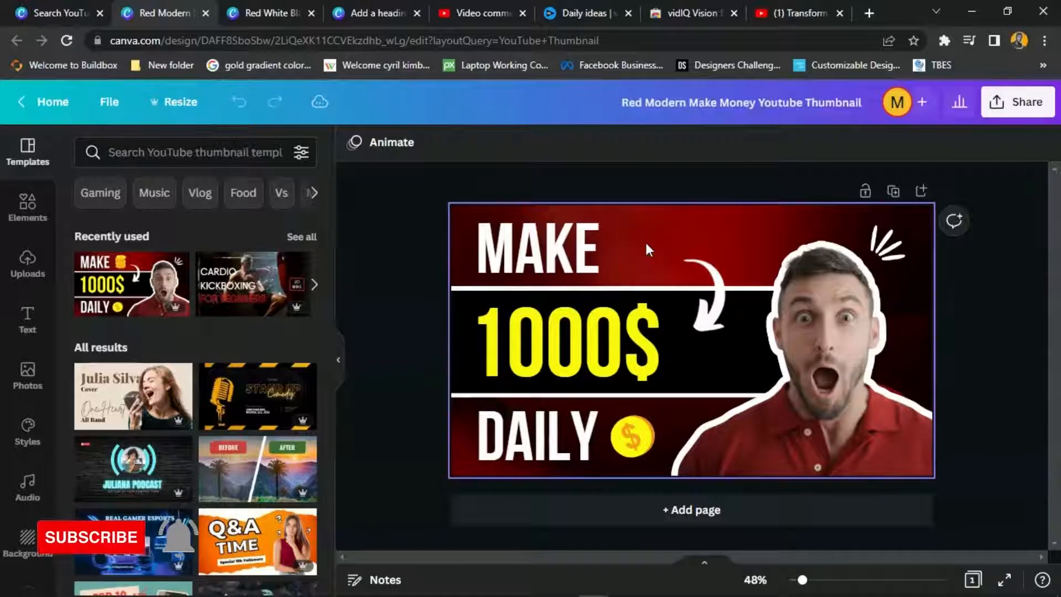
left_click(594, 246)
left_click(595, 246)
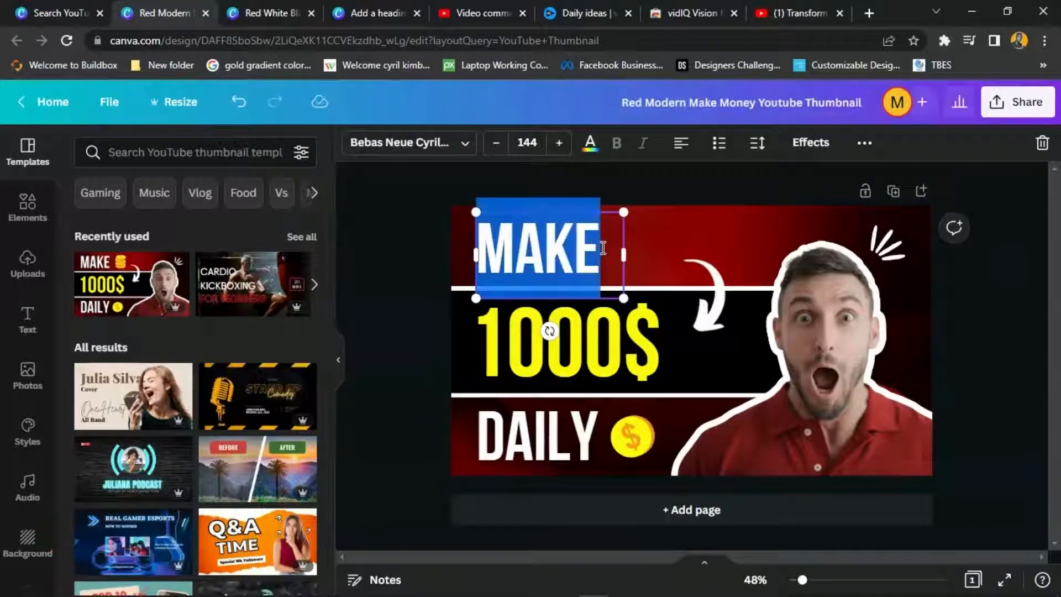
left_click(600, 247)
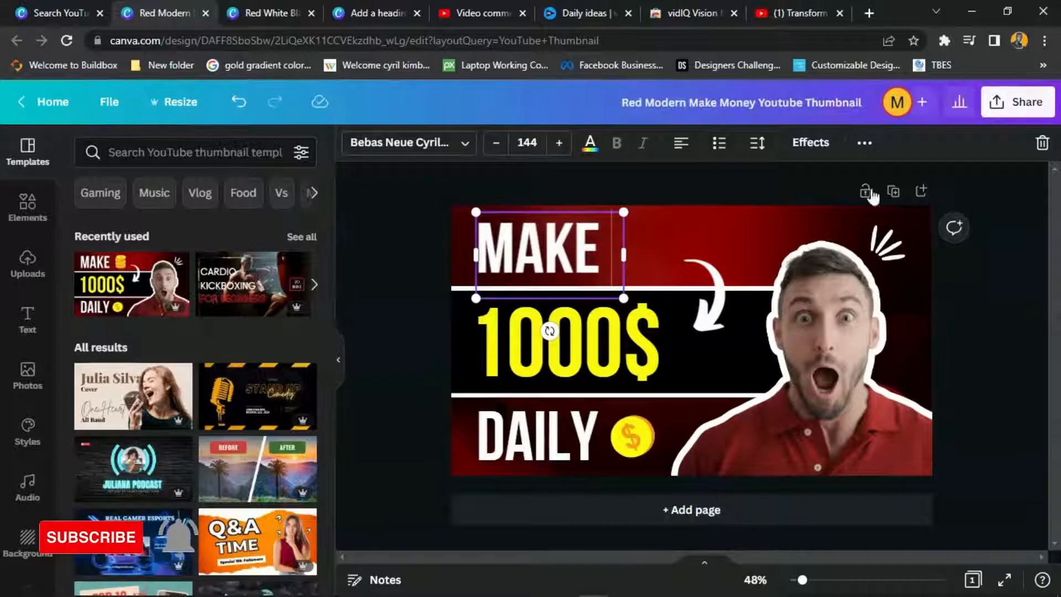
- Replace '1000$' with 'YOUTUBE' and widen the box so it fits on one line
left_click(633, 329)
left_click(633, 328)
type("YOUTU")
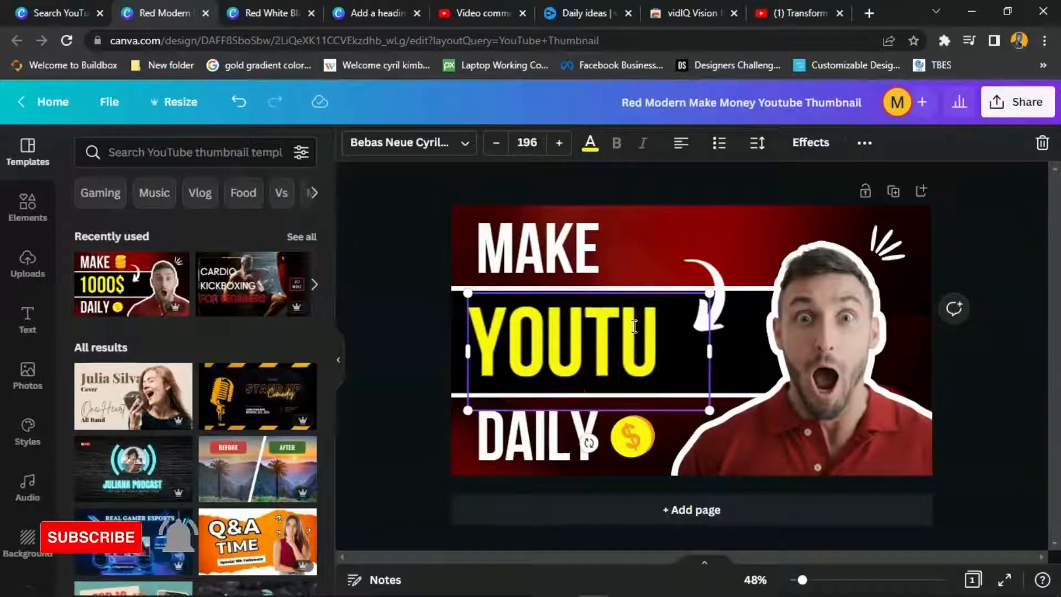
type("BR")
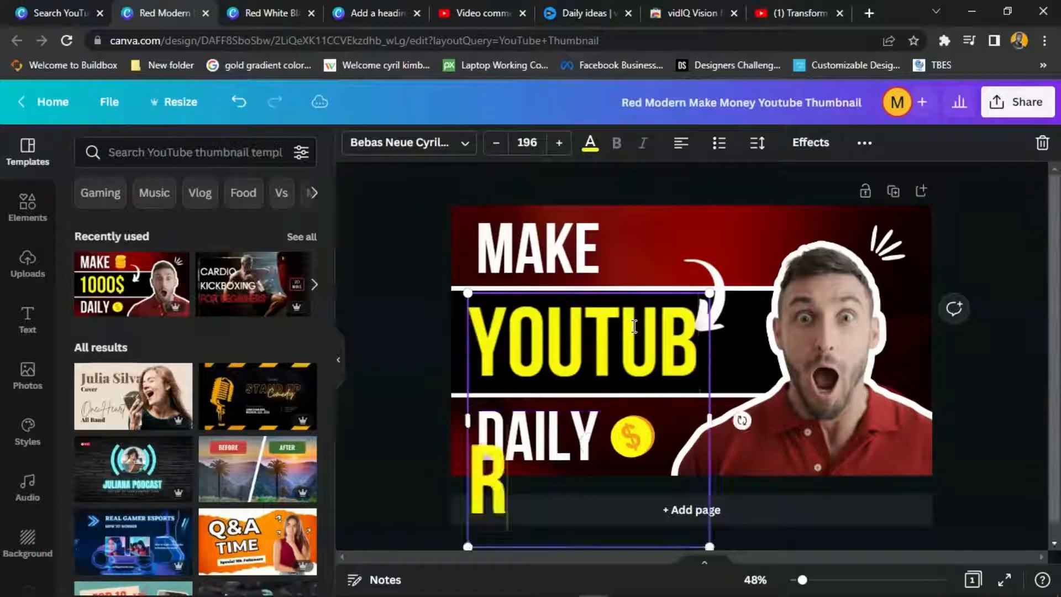
key("BackSpace")
type("E")
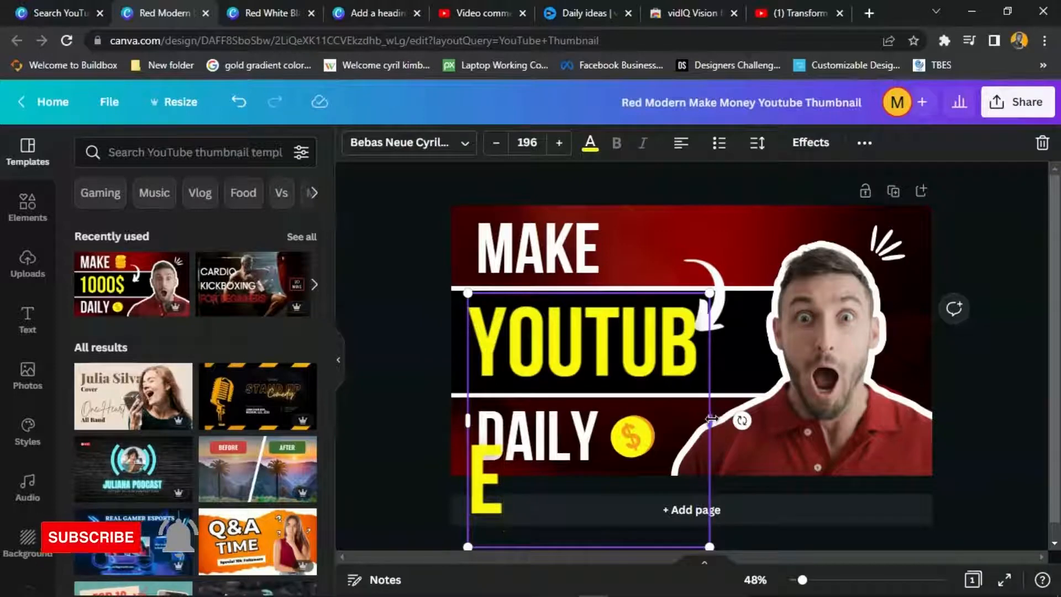
left_click_drag(711, 422, 801, 382)
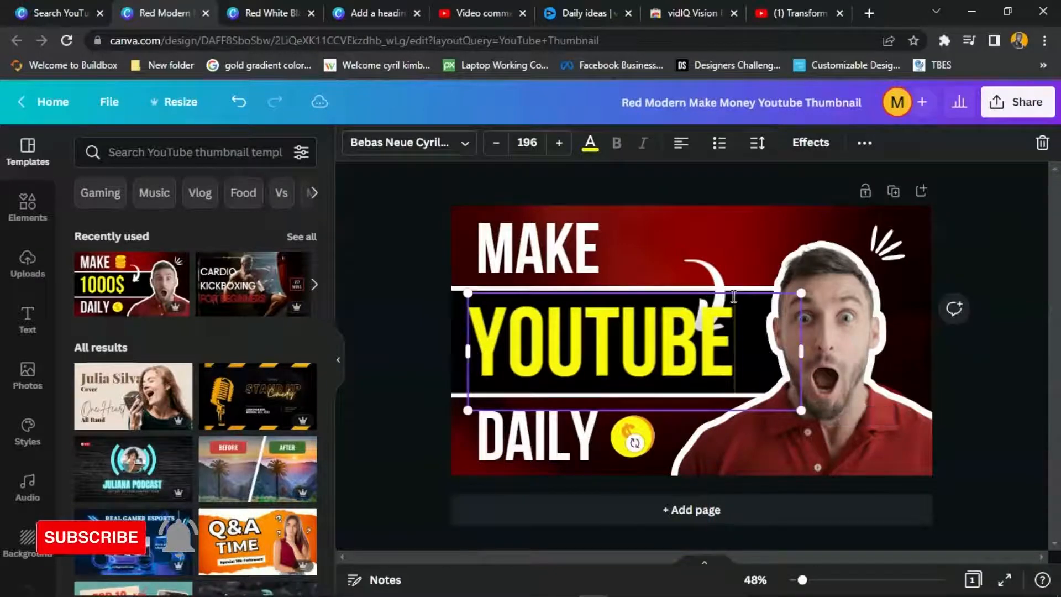
- Move the curved white arrow up beside MAKE and rotate it to point at YOUTUBE
left_click(708, 263)
left_click(710, 269)
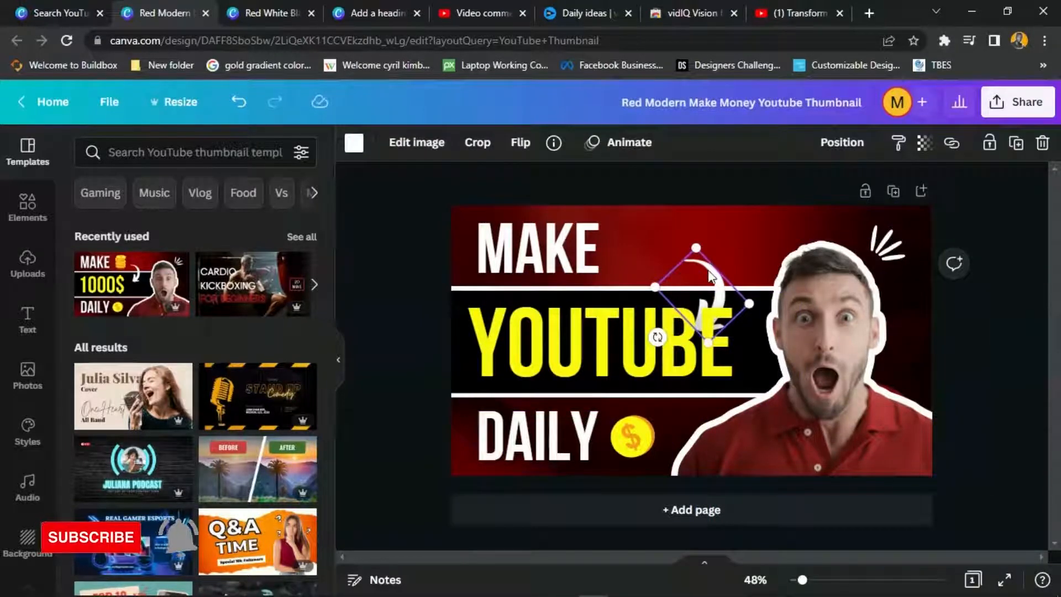
left_click_drag(710, 276, 714, 240)
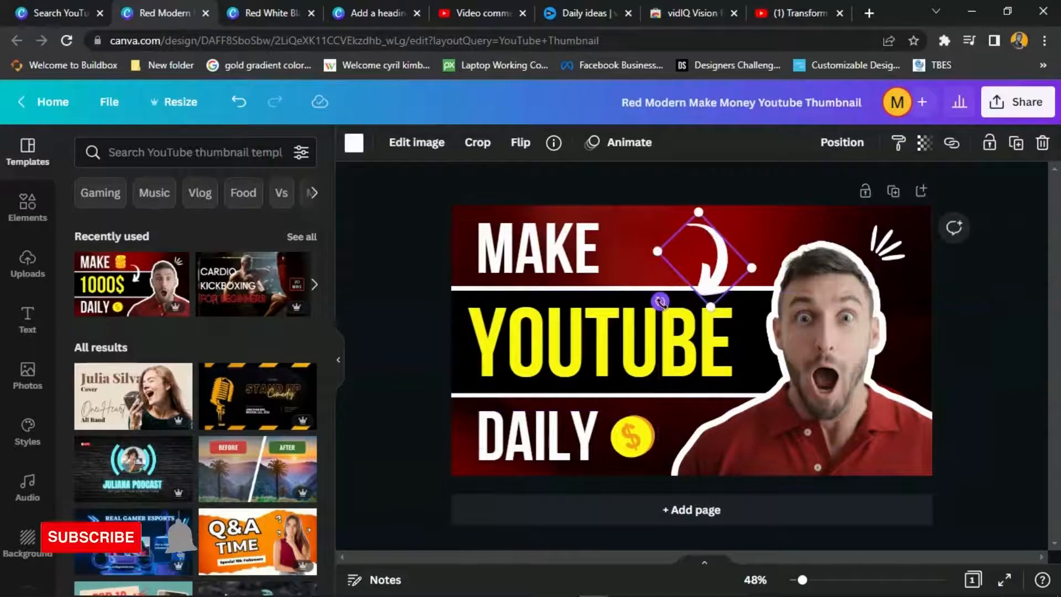
left_click_drag(661, 302, 675, 313)
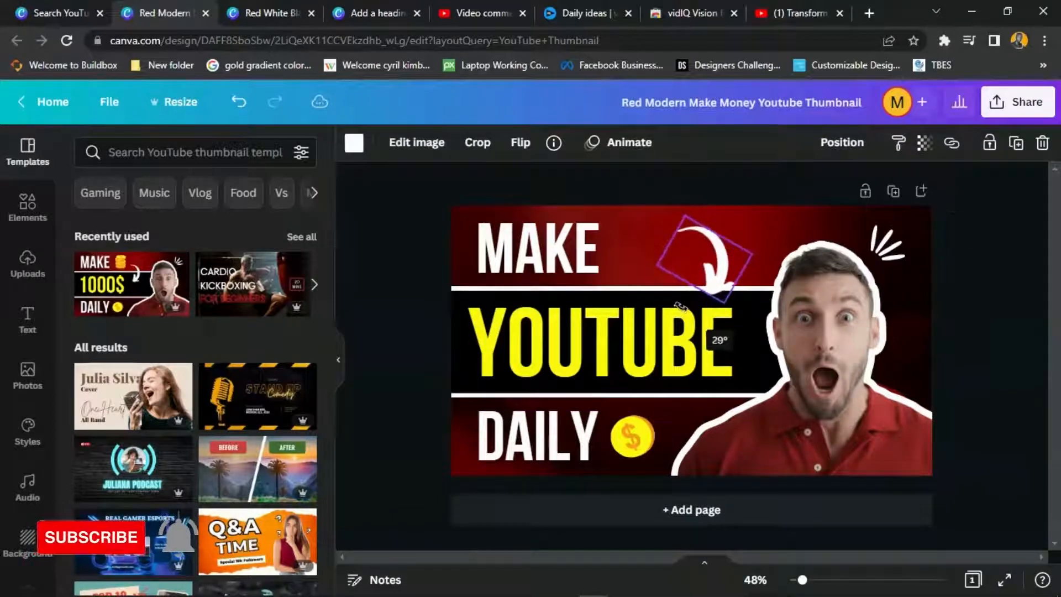
left_click(652, 351)
- Replace 'DAILY' with 'THUMBNAIL' and widen the box to fit one line
left_click(566, 422)
left_click(569, 423)
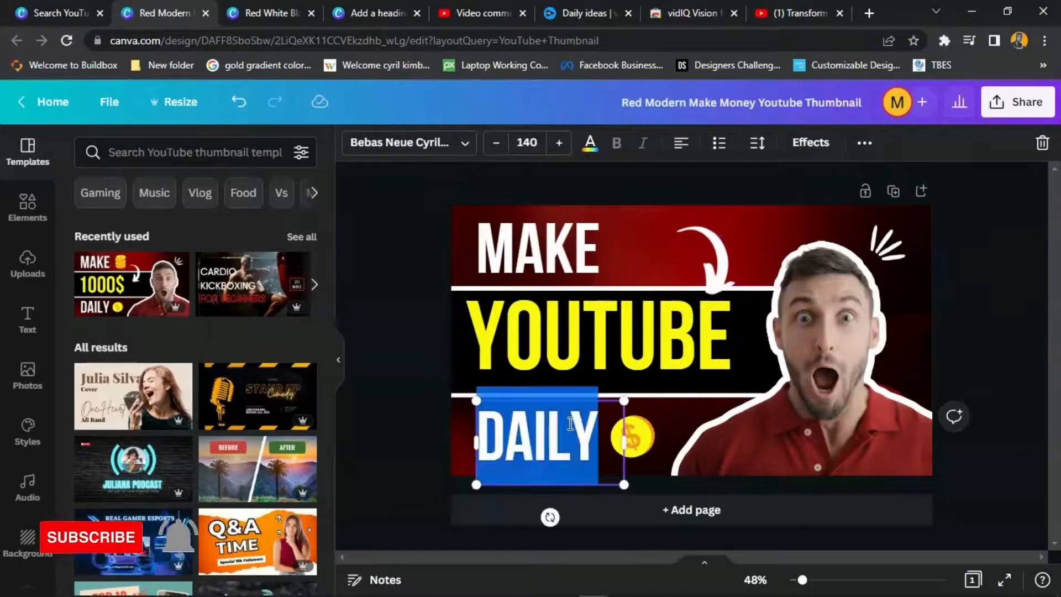
type("THUM")
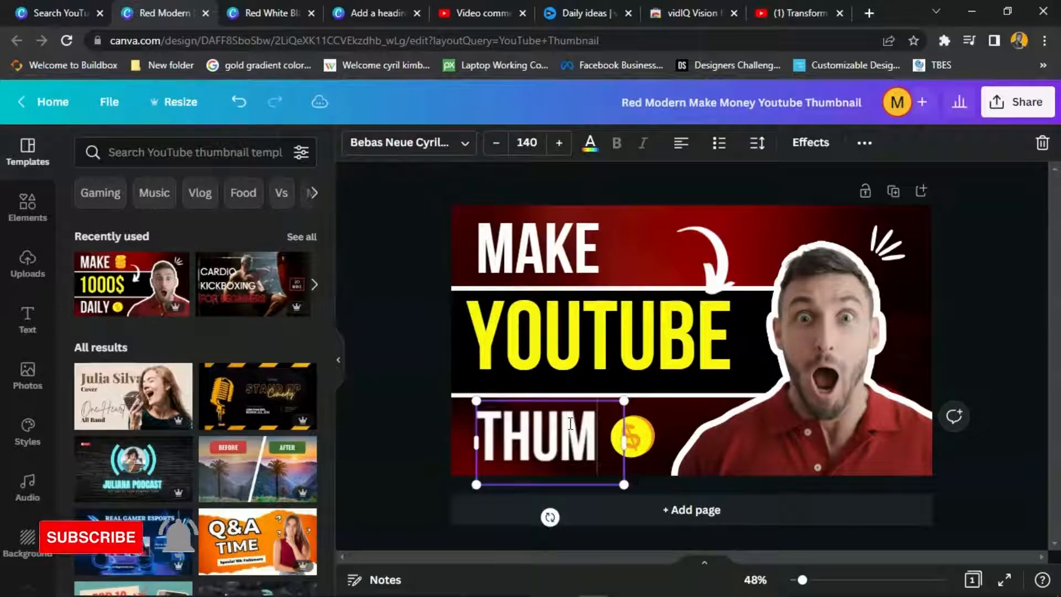
type("B")
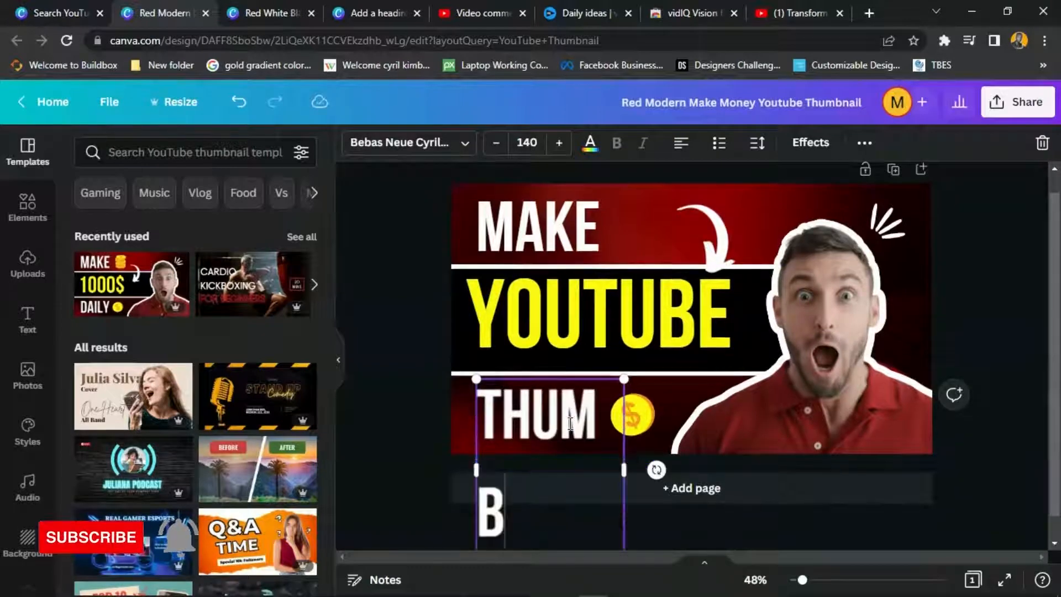
type("NAIL")
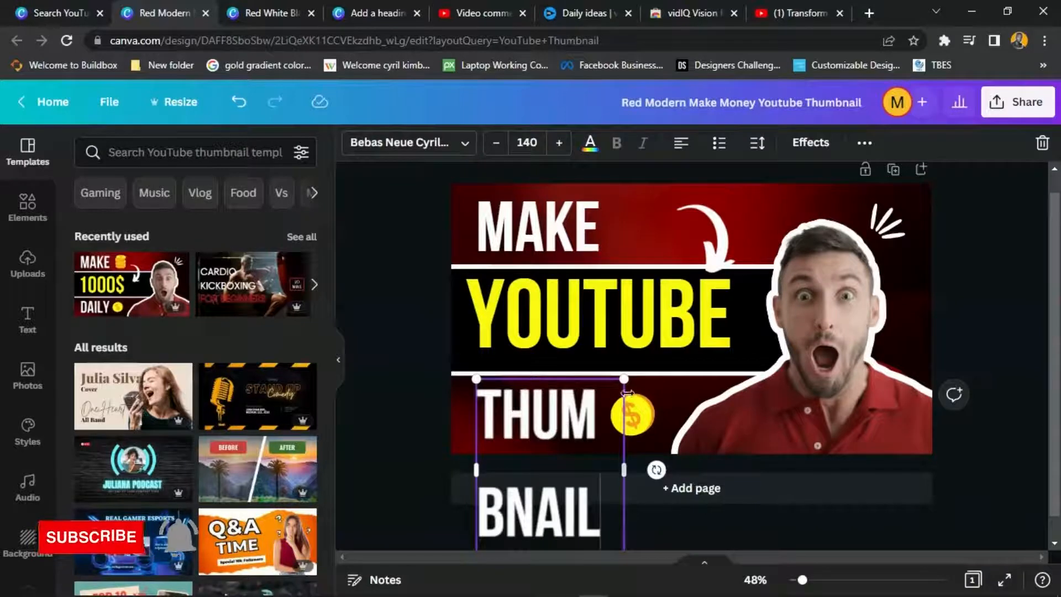
left_click_drag(629, 470, 739, 415)
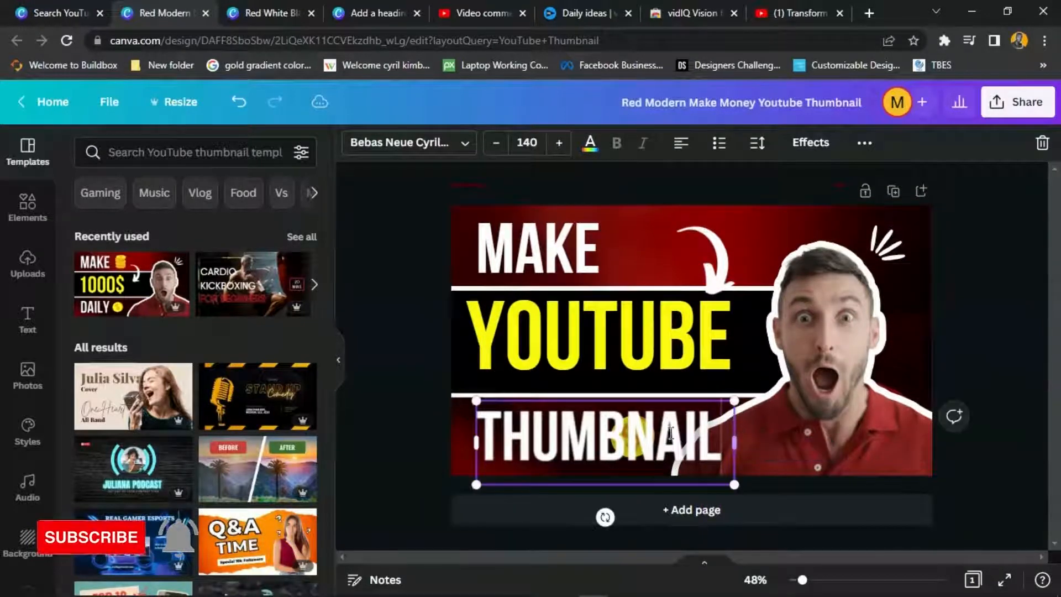
- Send THUMBNAIL behind the man's photo, delete the yellow dollar coin, and shift the photo up-right
left_click(779, 445)
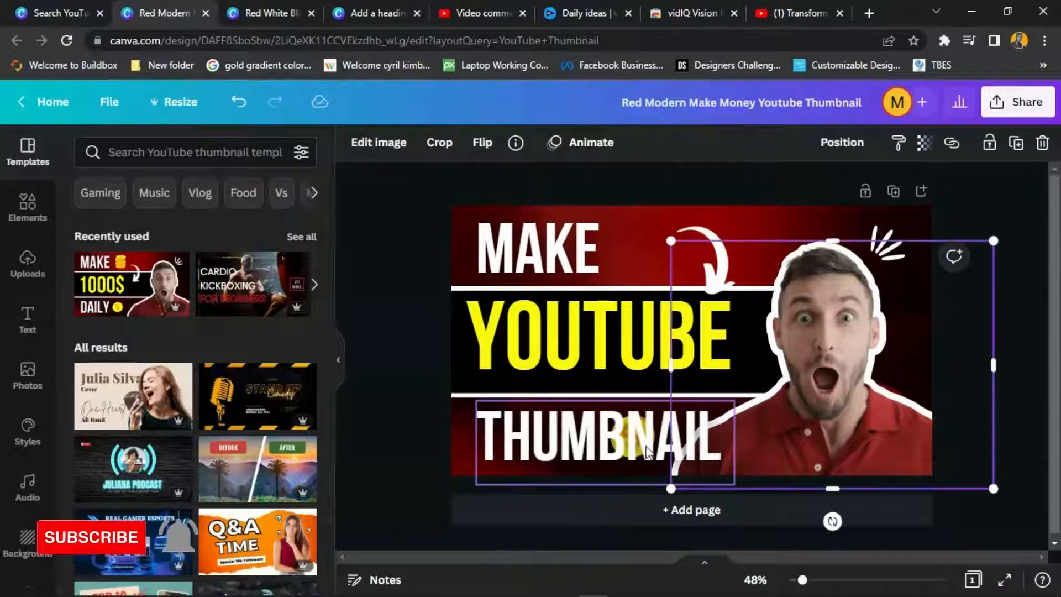
mouse_move(646, 434)
left_mouse_down()
mouse_move(603, 441)
mouse_move(630, 441)
left_mouse_up()
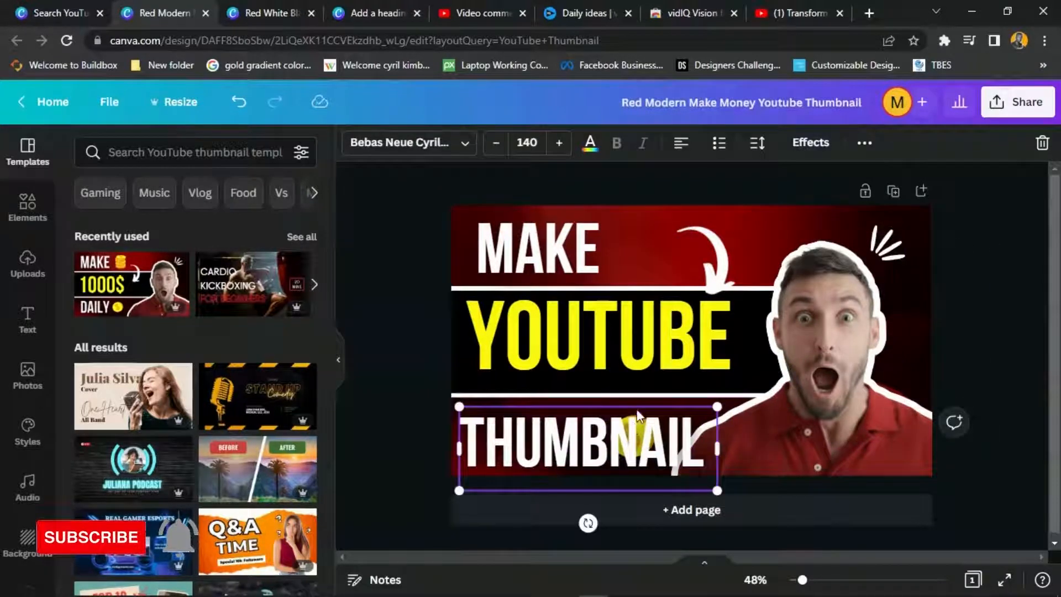
right_click(631, 421)
left_click(671, 430)
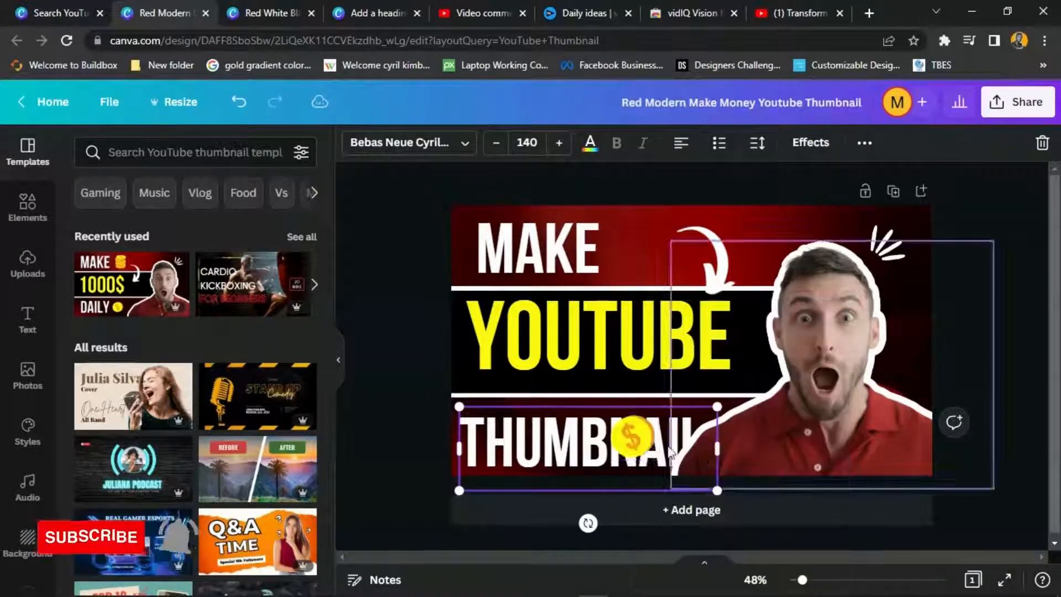
left_click(630, 437)
key("Delete")
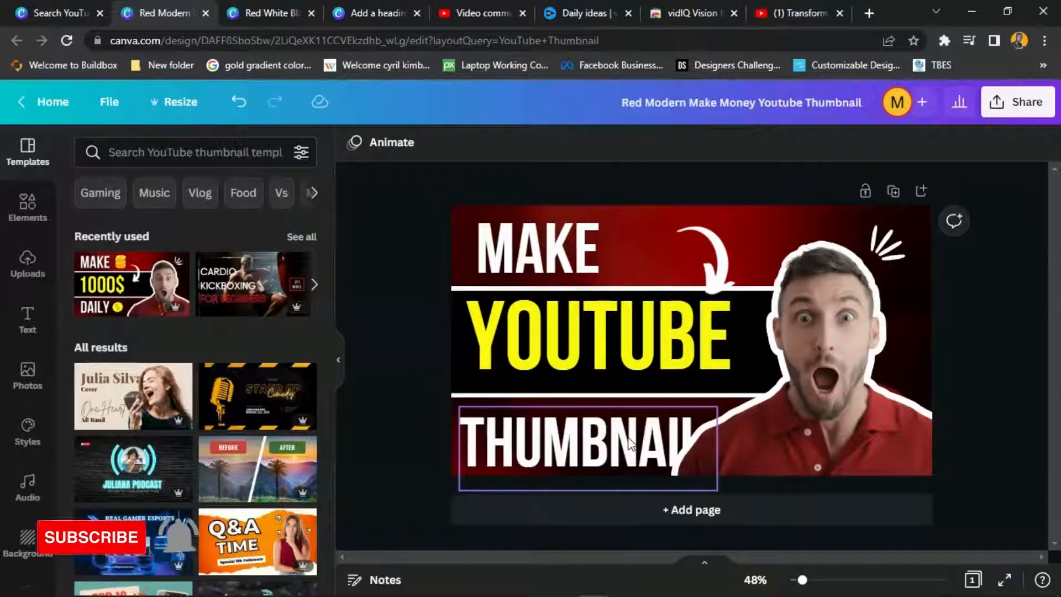
left_click_drag(840, 359, 834, 399)
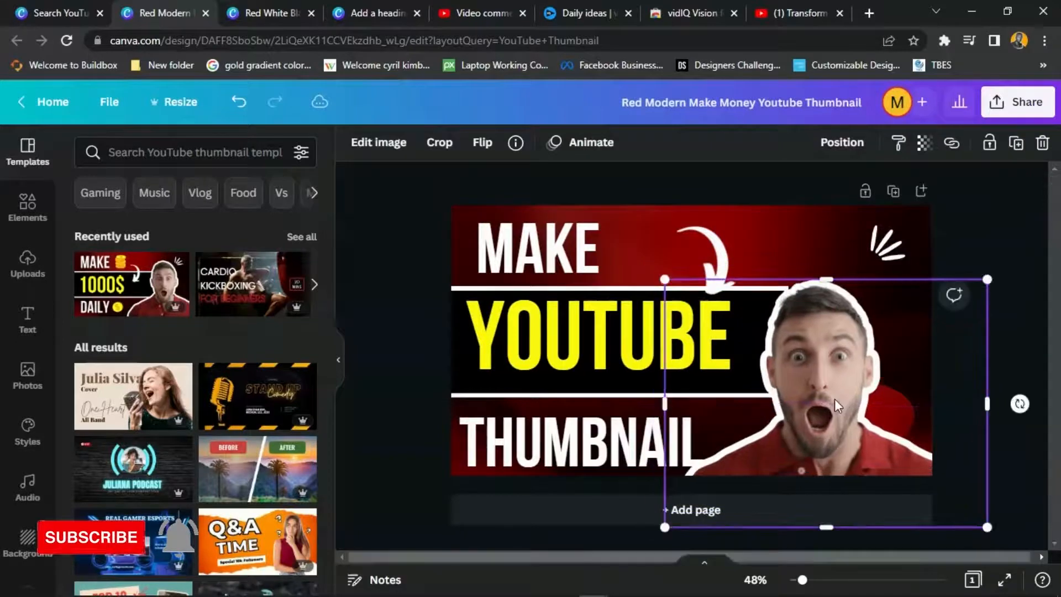
- Delete the old man's photo and add the uploaded yellow-background photo of the laughing man
key("Delete")
scroll(188, 420, "down", 3)
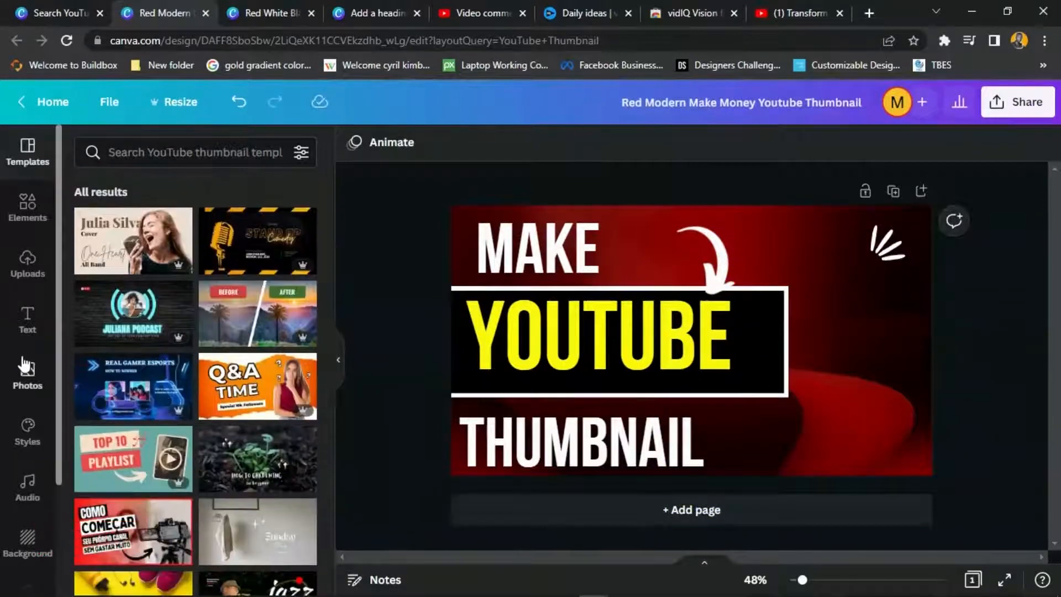
left_click(22, 260)
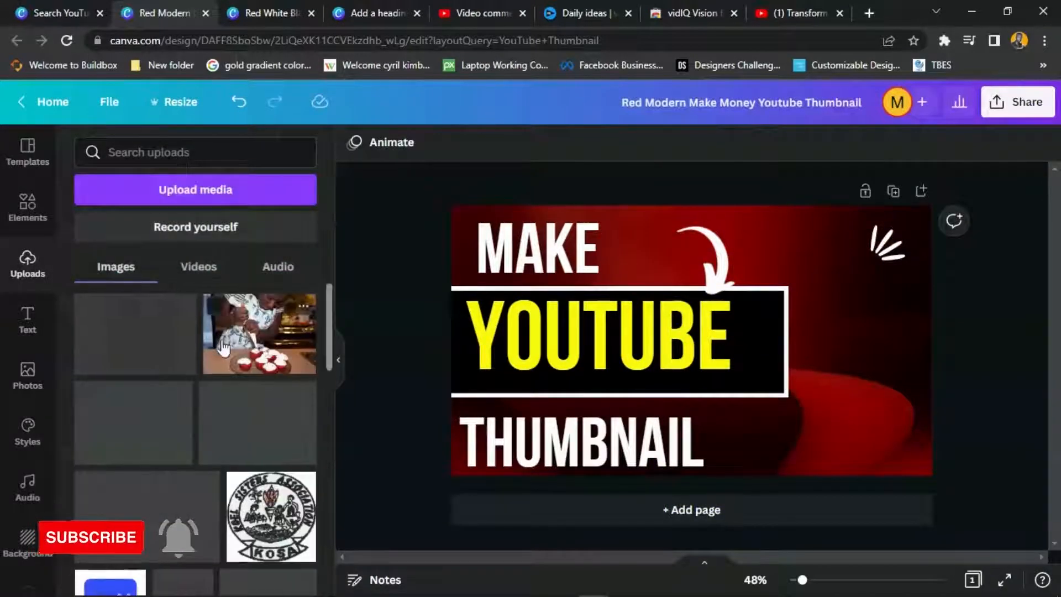
scroll(226, 340, "down", 10)
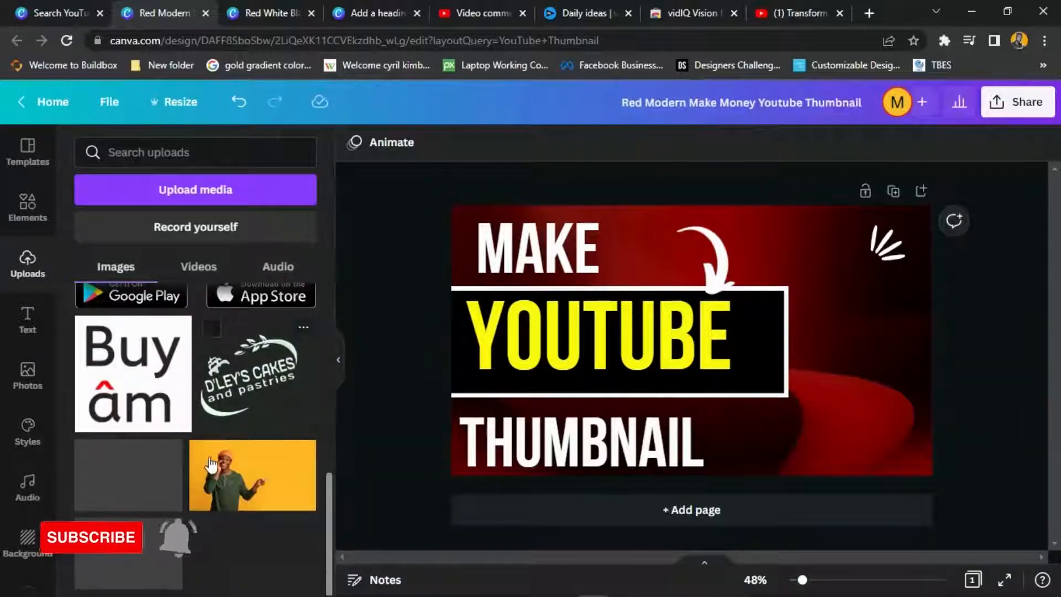
left_click(143, 489)
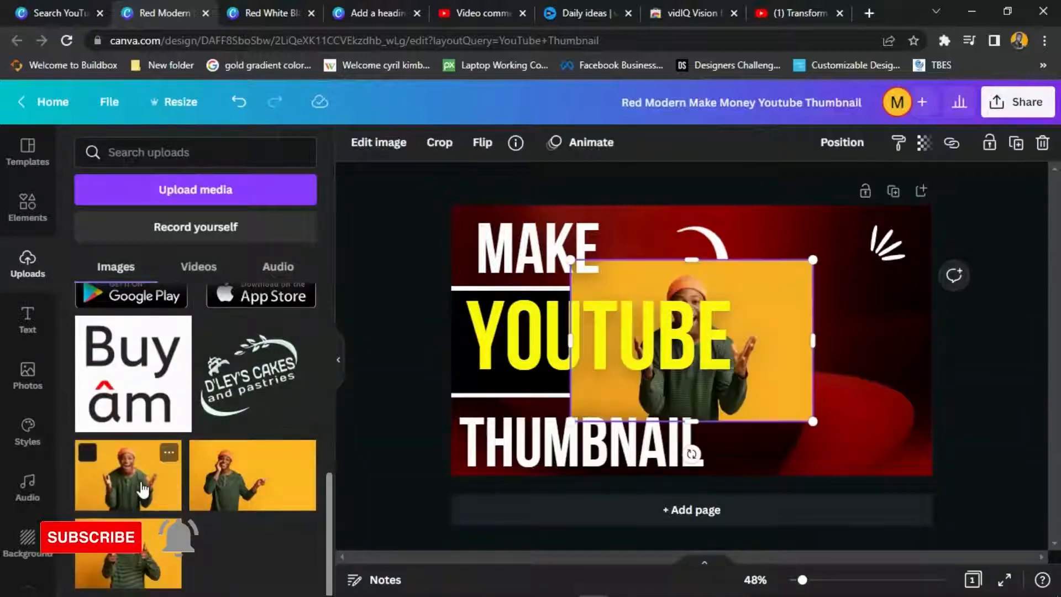
- Move the yellow photo to the right side and enlarge it toward the top-right corner
left_click_drag(787, 288, 828, 288)
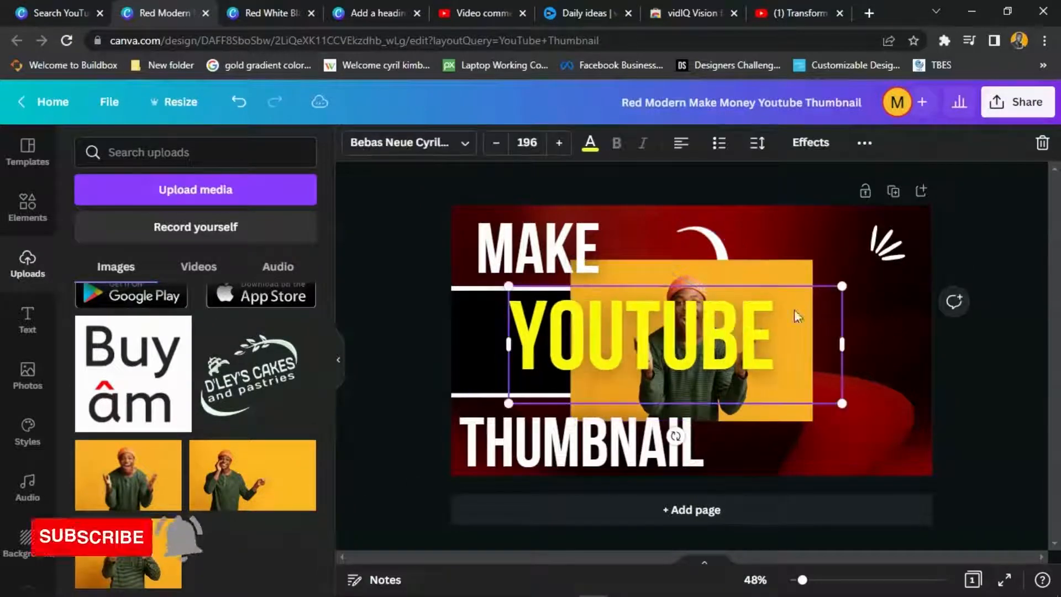
left_click(238, 102)
left_click_drag(781, 261, 1020, 248)
left_click_drag(839, 362, 800, 358)
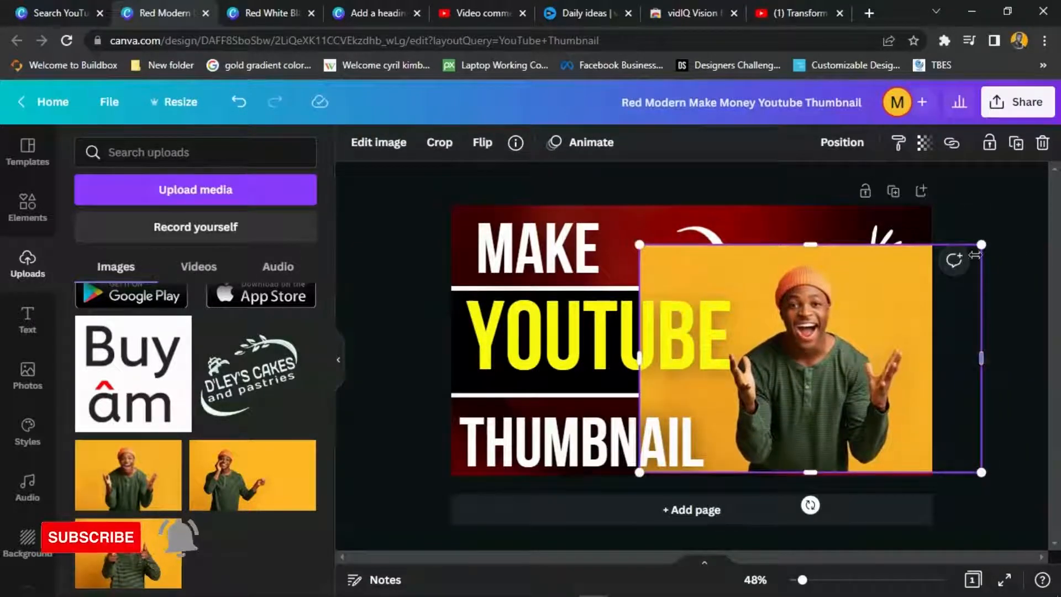
left_click_drag(981, 244, 1024, 207)
- Run BG Remover on the yellow-background photo from its Edit image effects
left_click(368, 142)
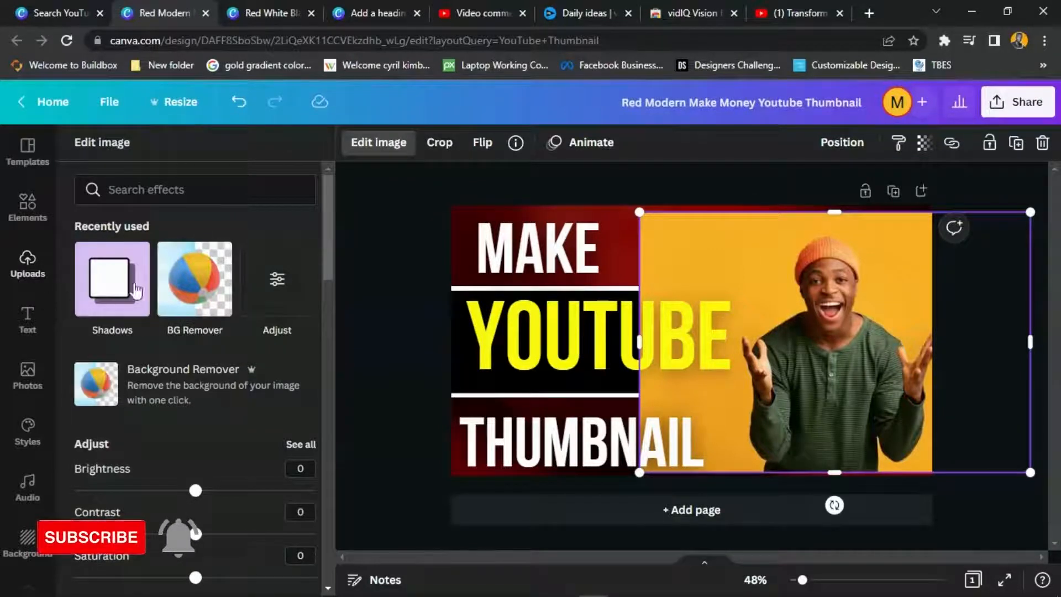
left_click(179, 271)
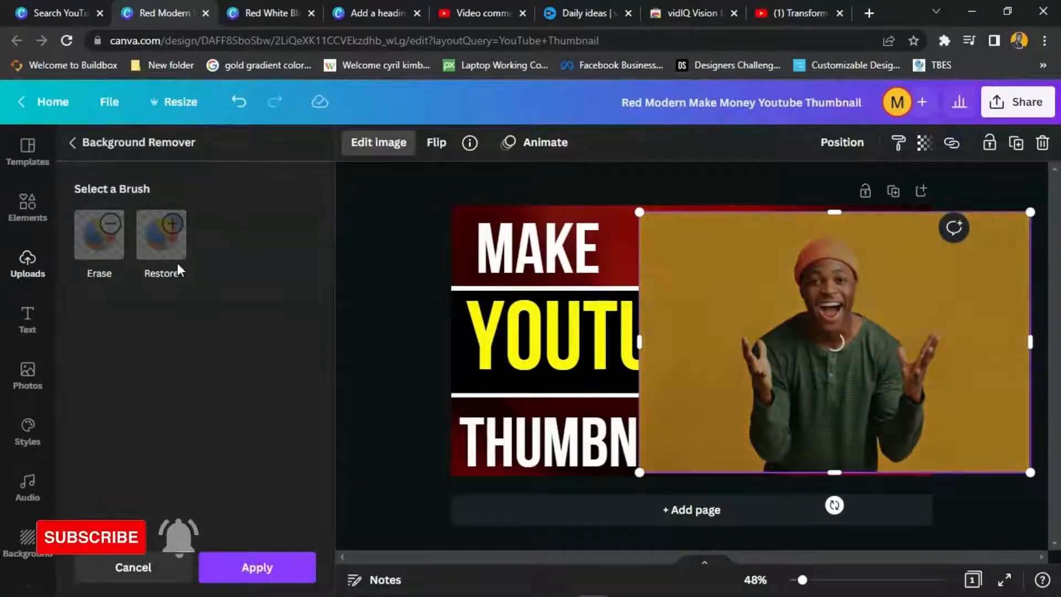
left_click(869, 12)
- Load slazzer.com/upload in a new tab, then go back to the Canva thumbnail design
type("SLA")
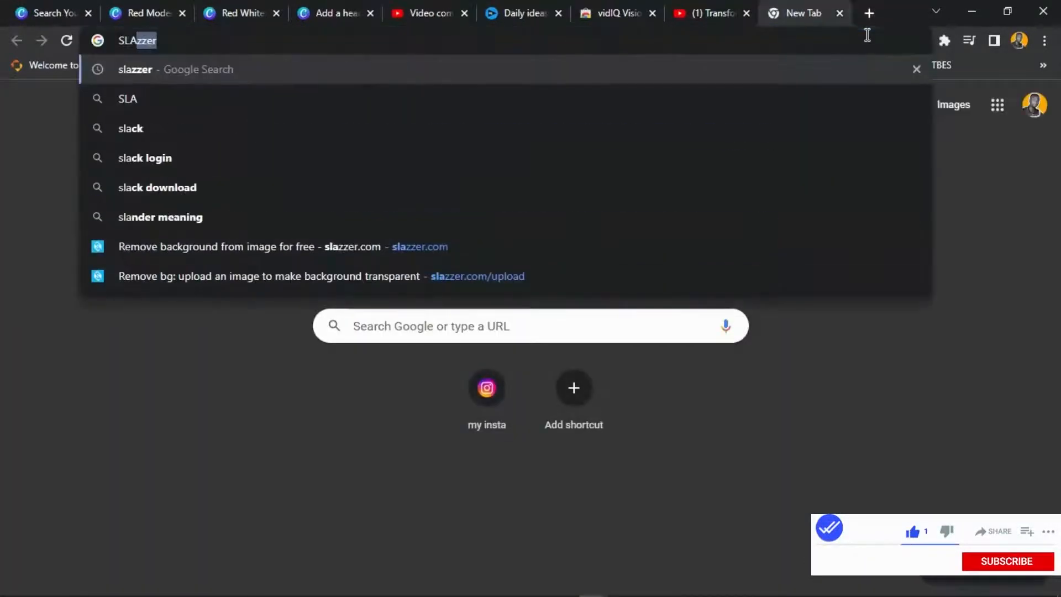
key("Up")
key("Return")
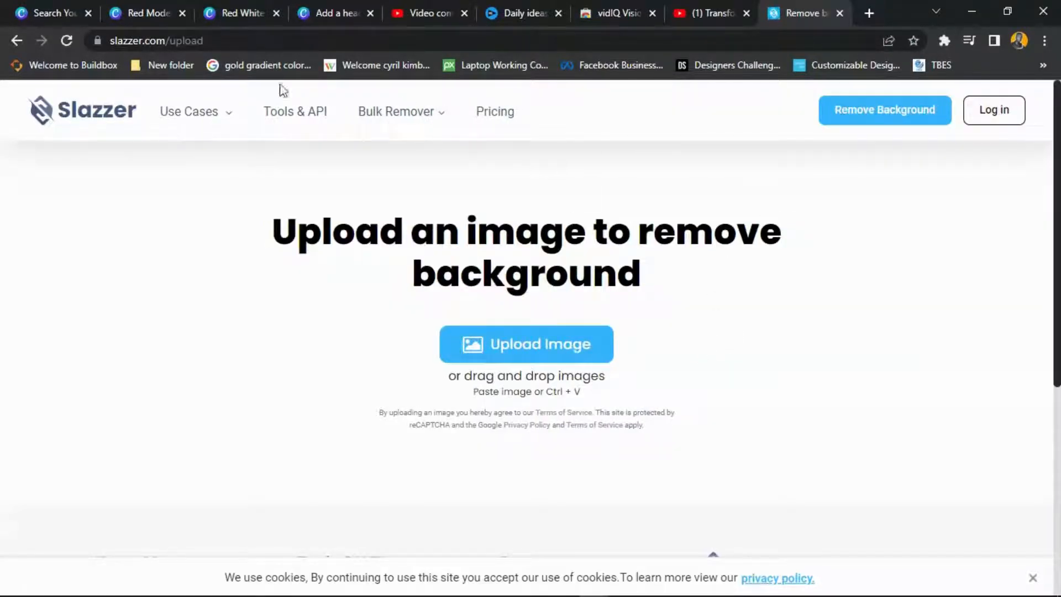
left_click(148, 6)
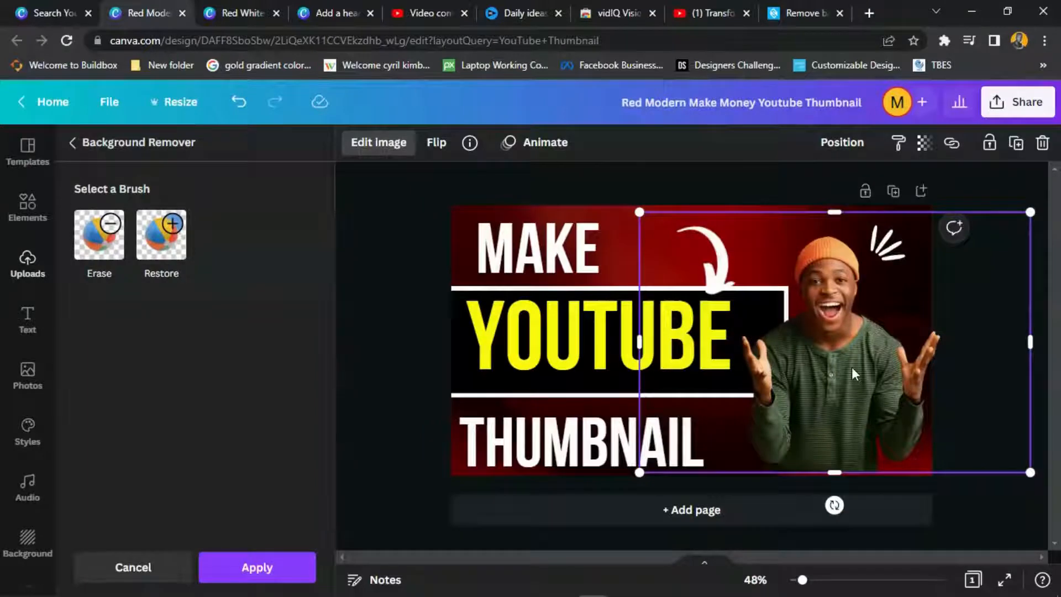
- Enlarge the cut-out man on the right and apply the background removal
left_click_drag(639, 212, 611, 199)
left_click_drag(831, 342, 855, 347)
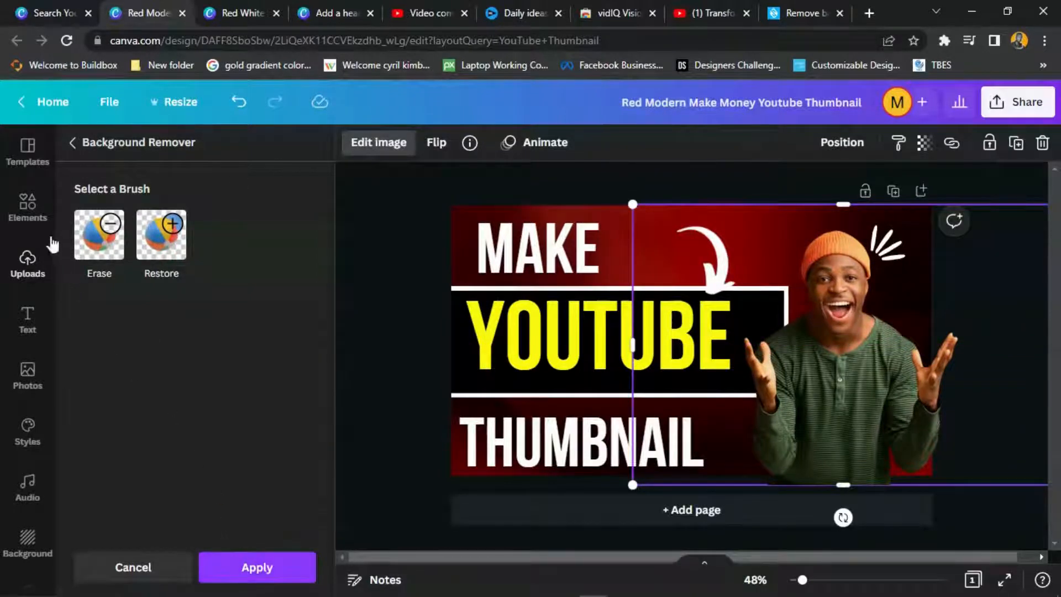
left_click(249, 567)
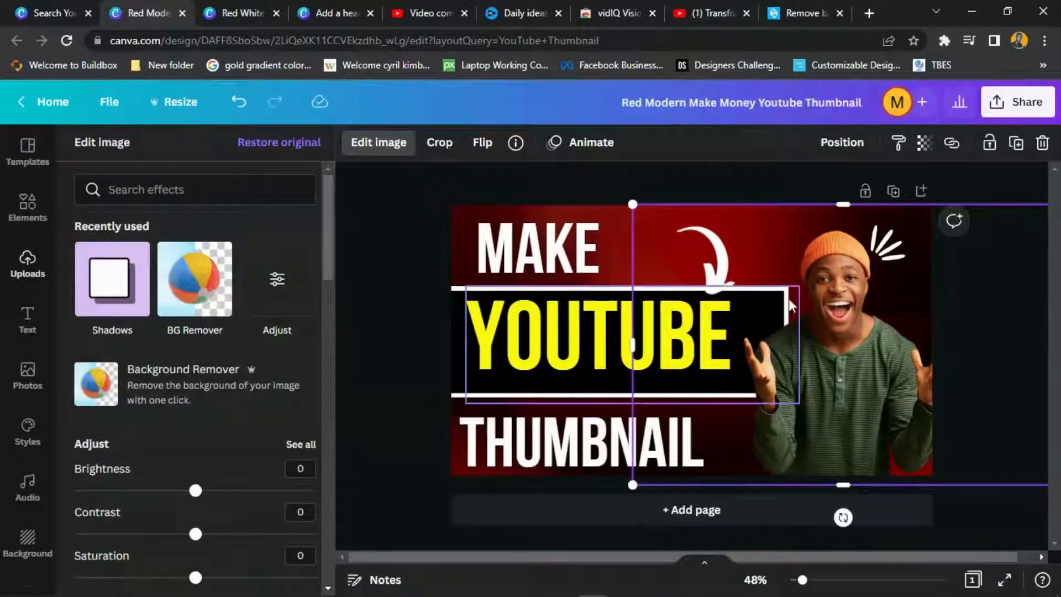
- Send the man's photo to back, nudge the sparkle up-left, then bring the man to front
right_click(839, 266)
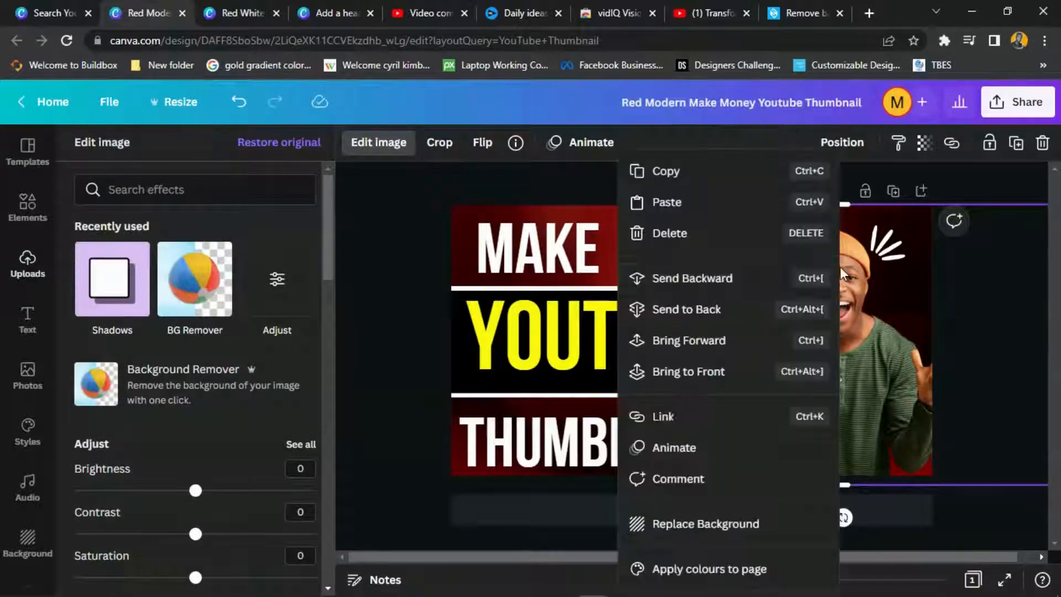
left_click(670, 310)
left_click_drag(891, 252, 880, 225)
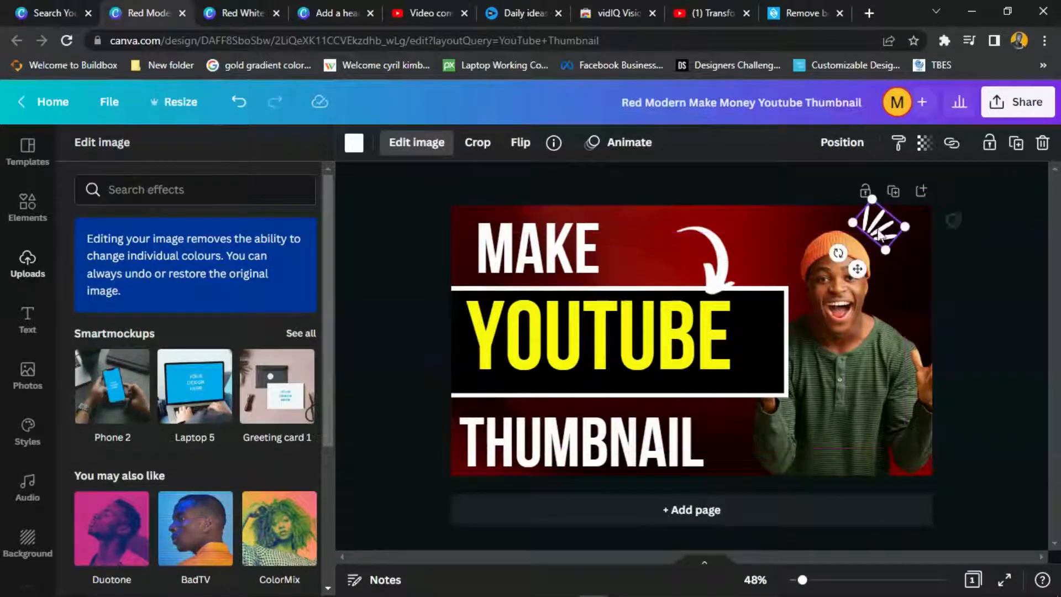
right_click(843, 337)
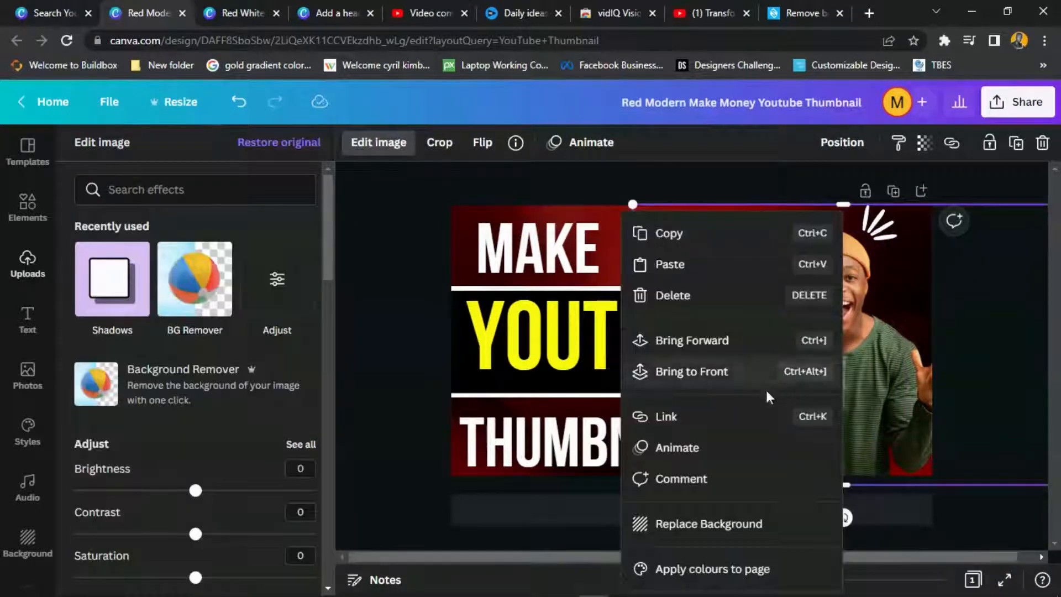
left_click(656, 377)
- Add a glow shadow to the man with full opacity, size 10 and no blur
left_click(112, 286)
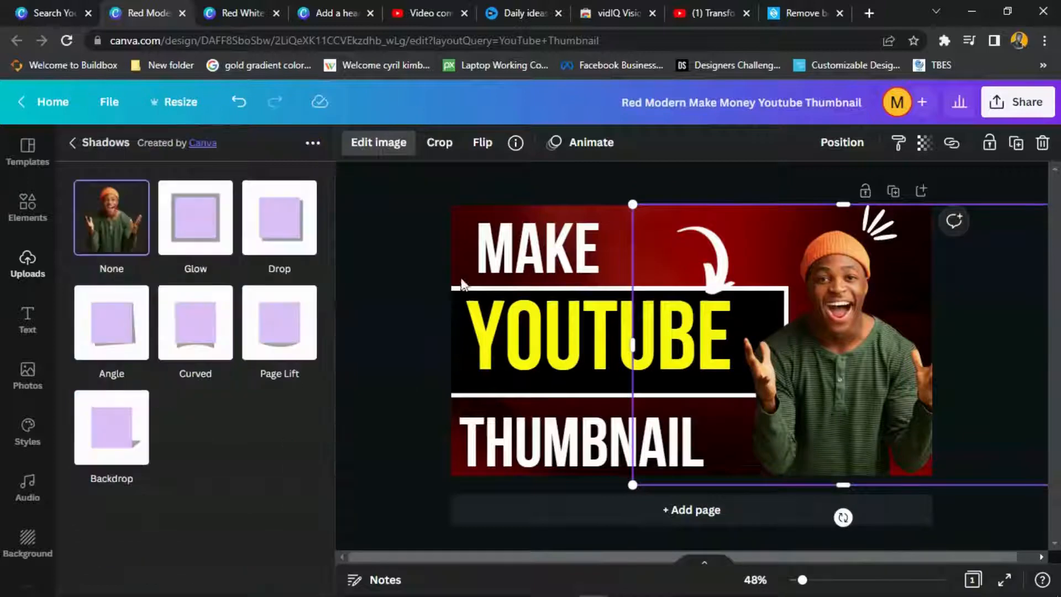
left_click(229, 237)
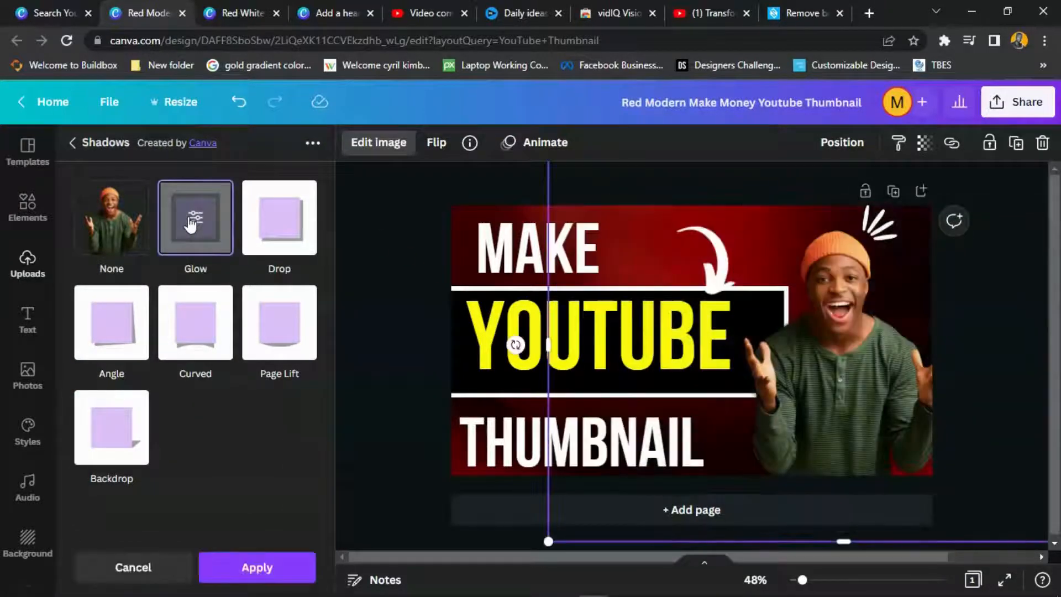
left_click(183, 231)
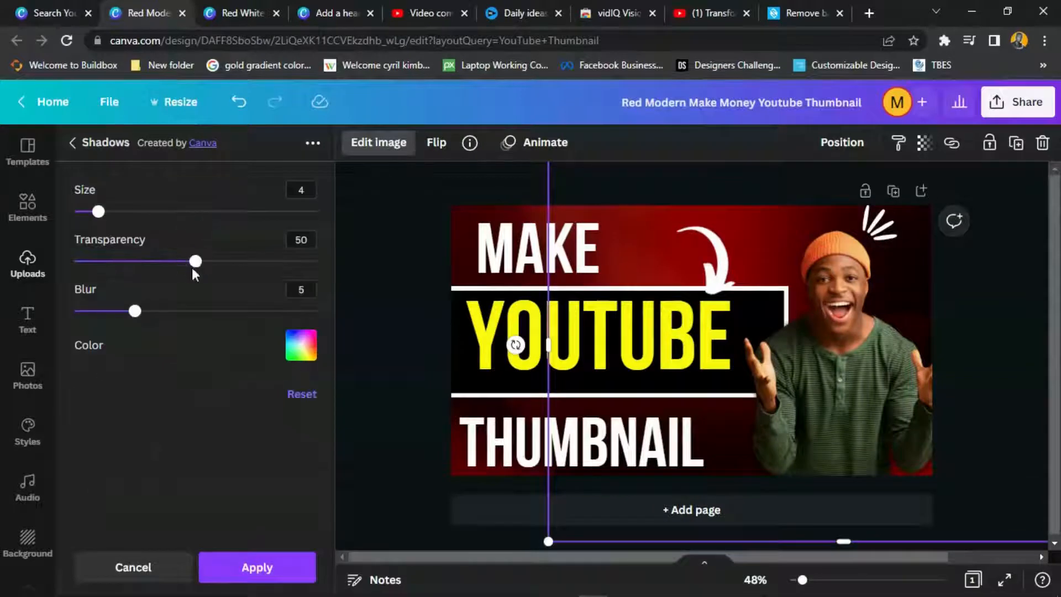
left_click_drag(195, 264, 441, 263)
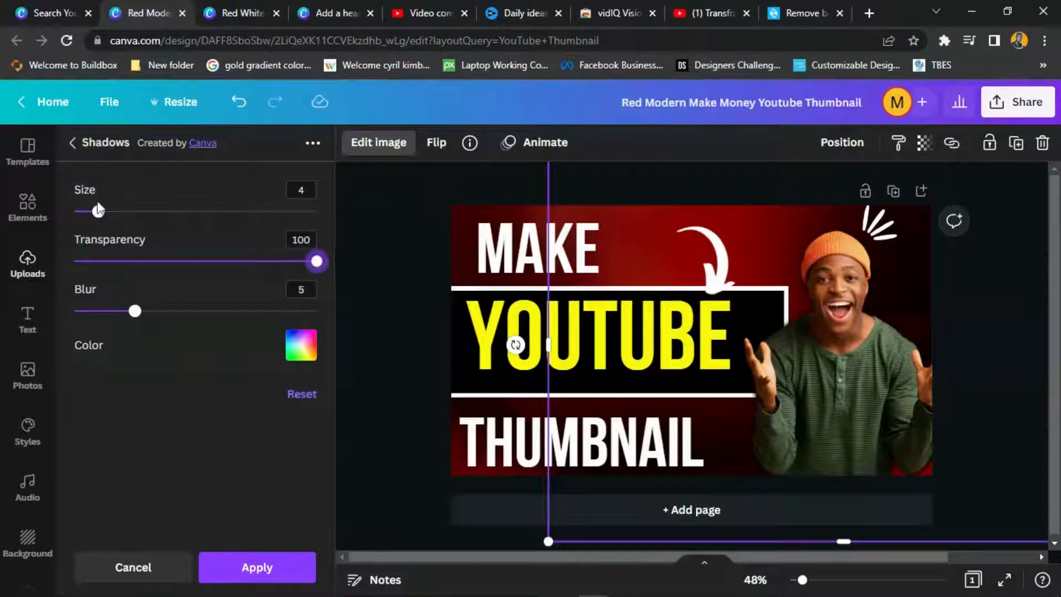
left_click_drag(98, 210, 136, 213)
left_click_drag(135, 311, 3, 279)
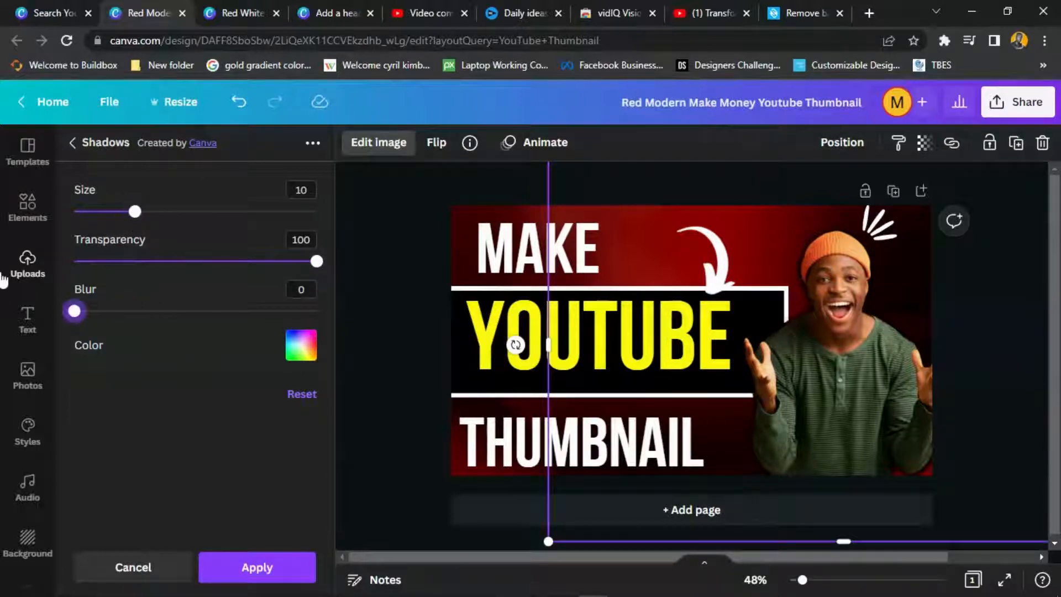
- Make the glow outline white and shift the cut-out man slightly left
left_click(298, 341)
left_click(490, 203)
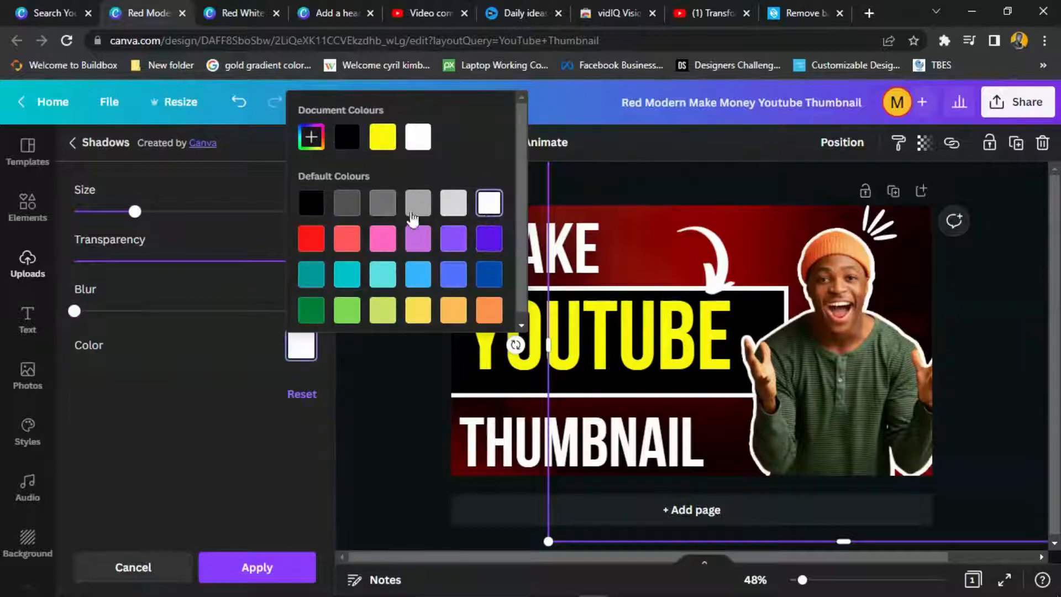
left_click(385, 141)
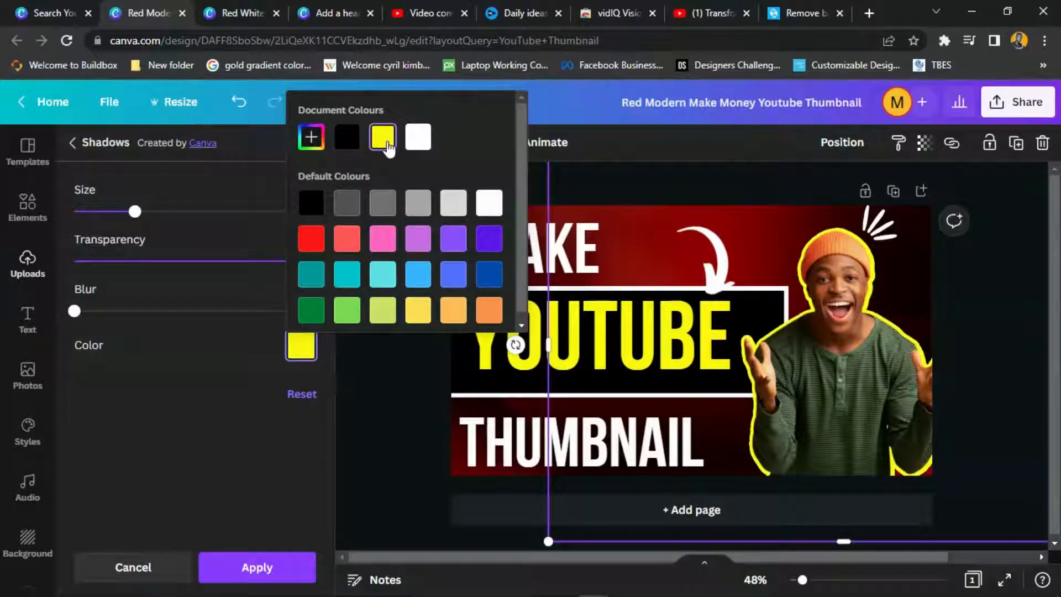
left_click(421, 143)
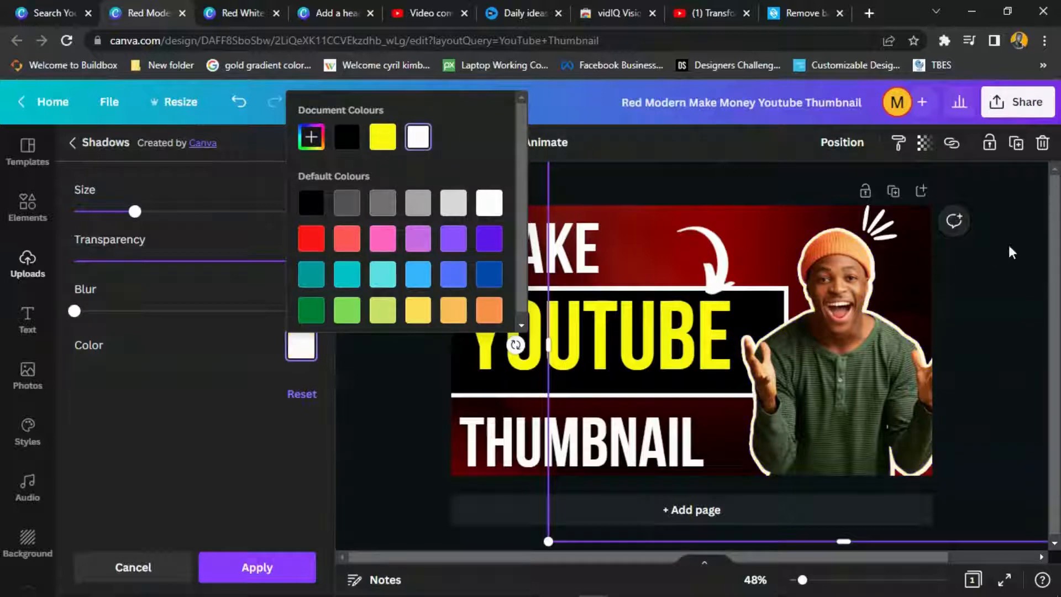
left_click(1009, 252)
left_click(824, 366)
left_click_drag(827, 361, 802, 364)
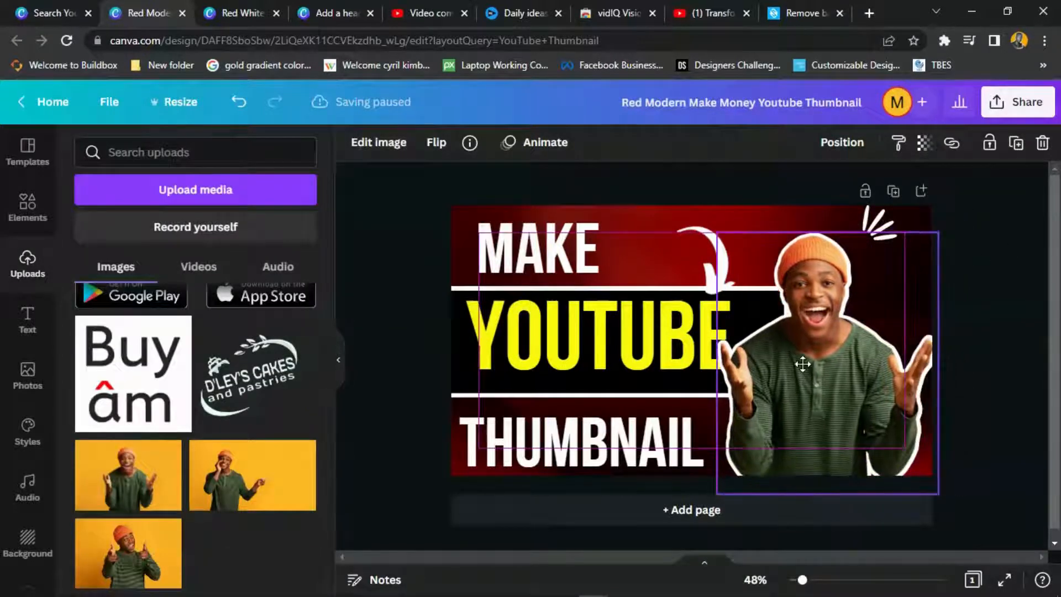
left_click(993, 295)
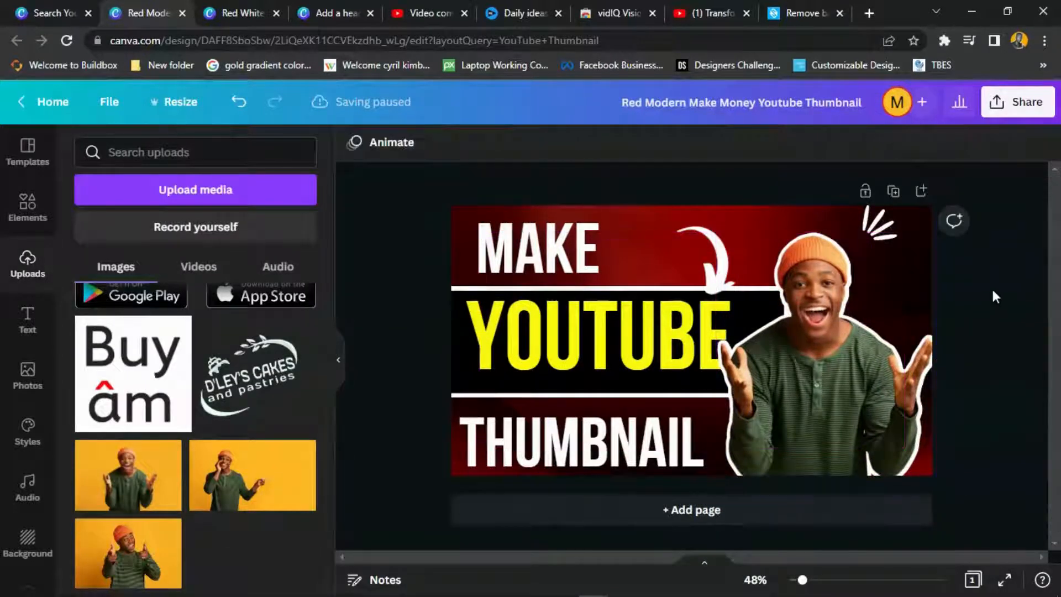
left_click(606, 248)
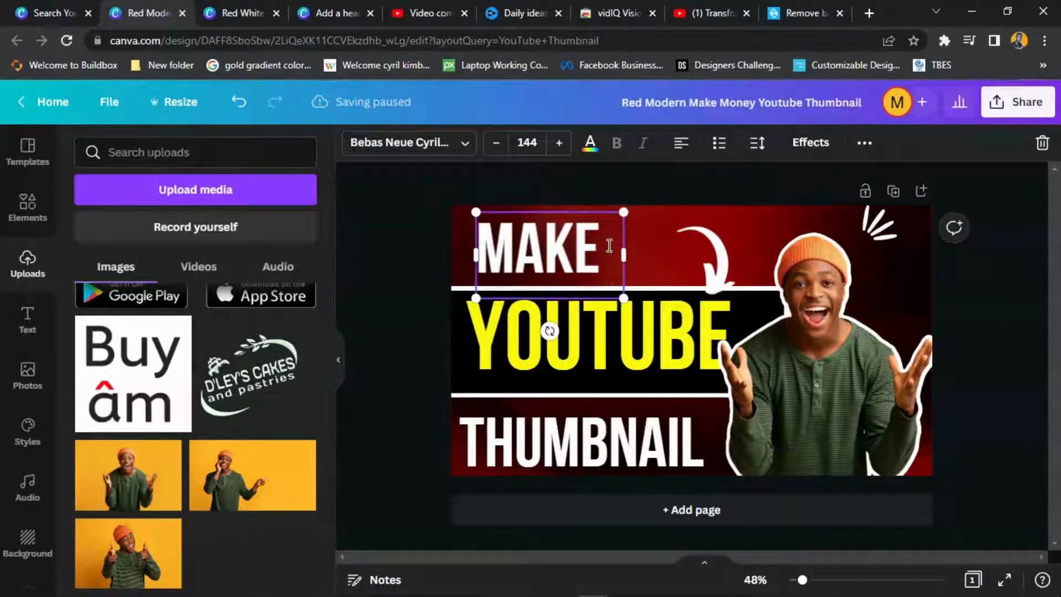
left_click(608, 245)
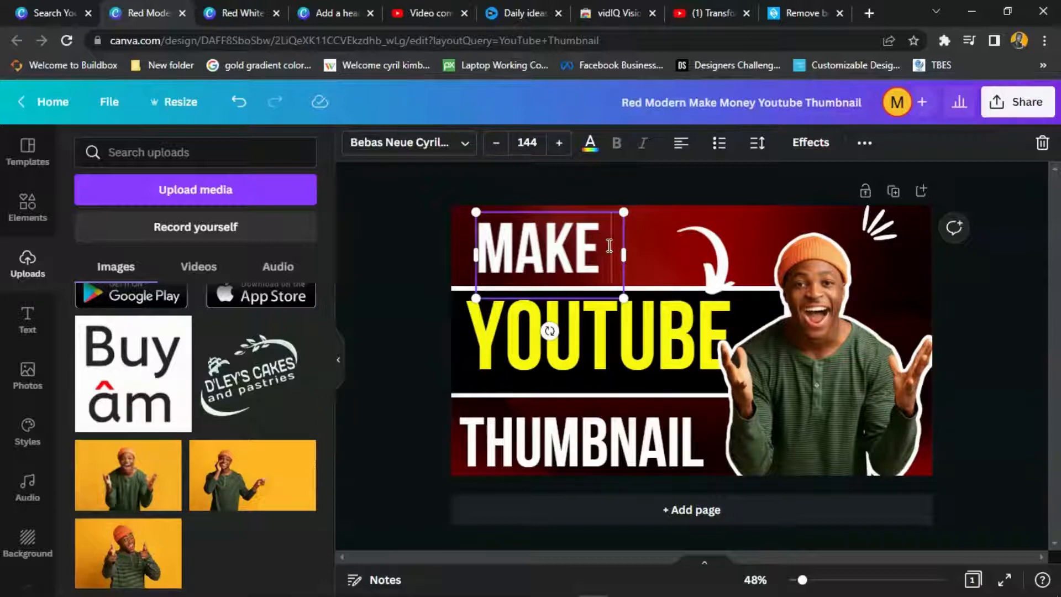
- Tint the background image dark blue after trying yellow and red photo colours
left_click(854, 221)
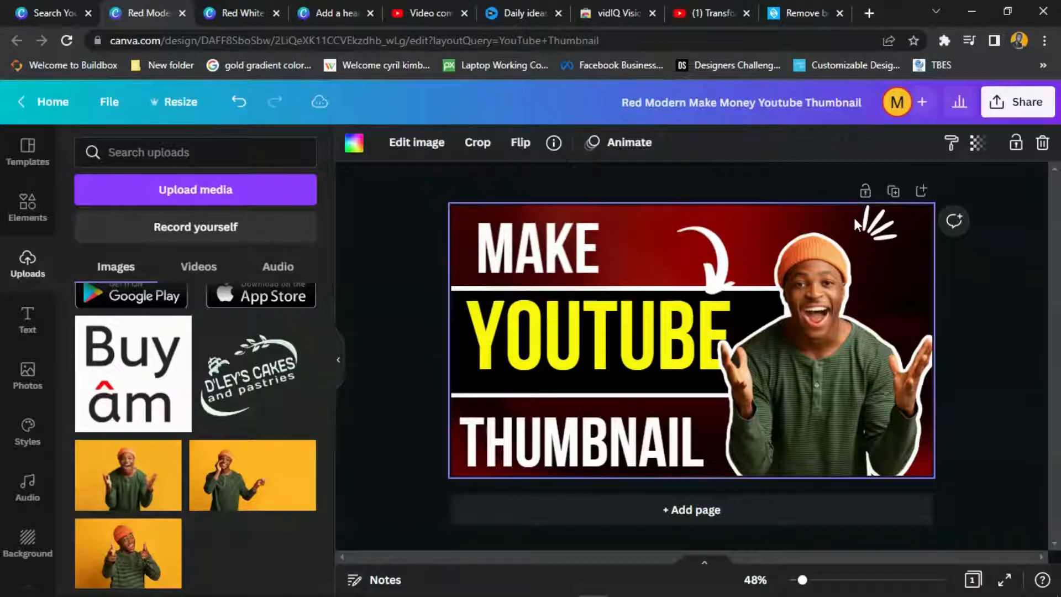
left_click(353, 142)
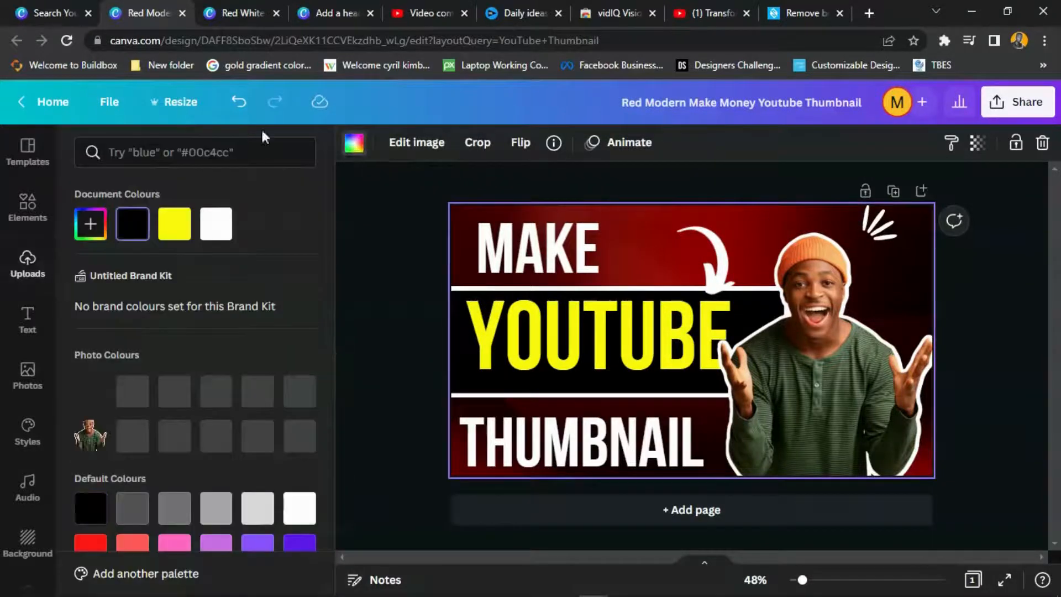
left_click(179, 232)
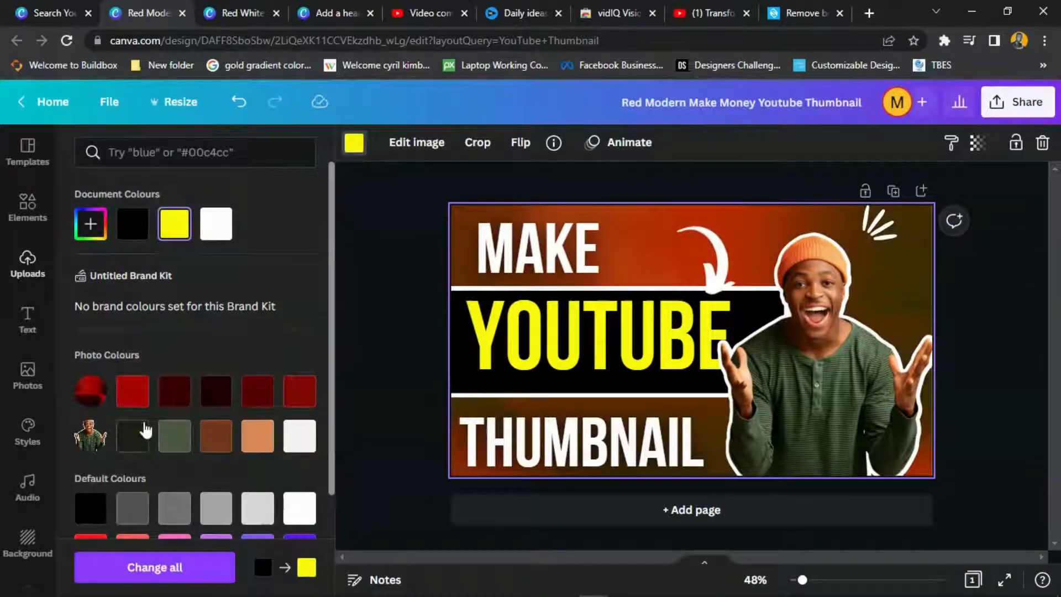
left_click(134, 395)
left_click(296, 399)
scroll(296, 399, "down", 3)
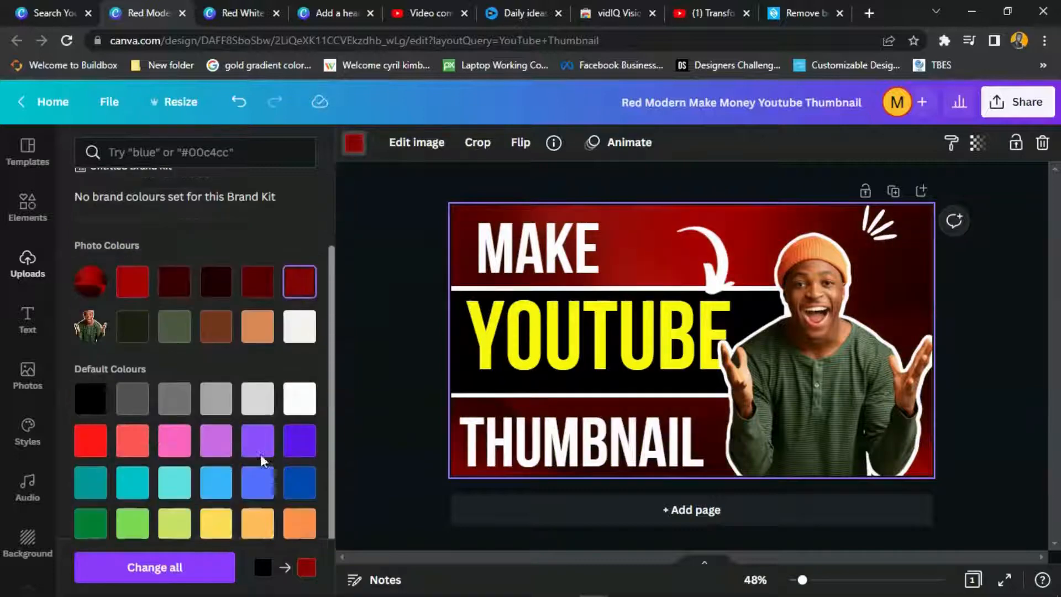
left_click(301, 473)
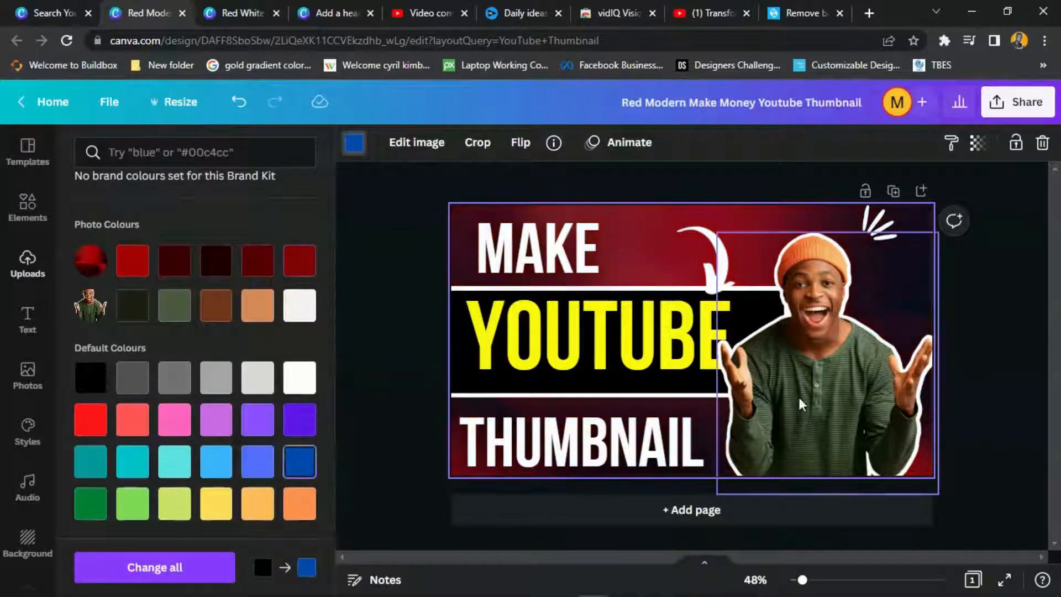
key("Escape")
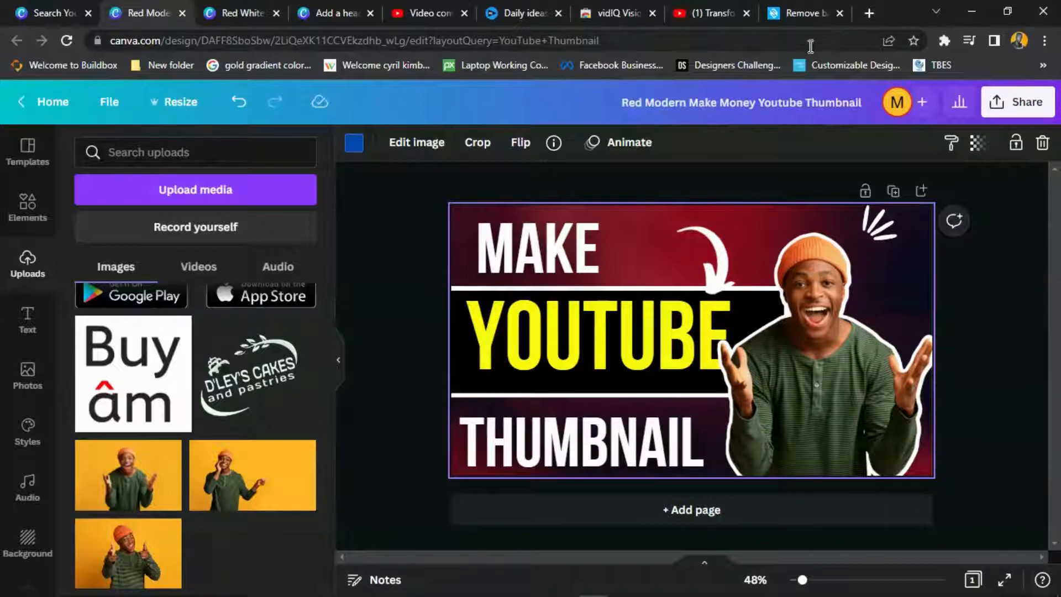
- Create a new YouTube Thumbnail design by searching 'THU' among design types
left_click(76, 7)
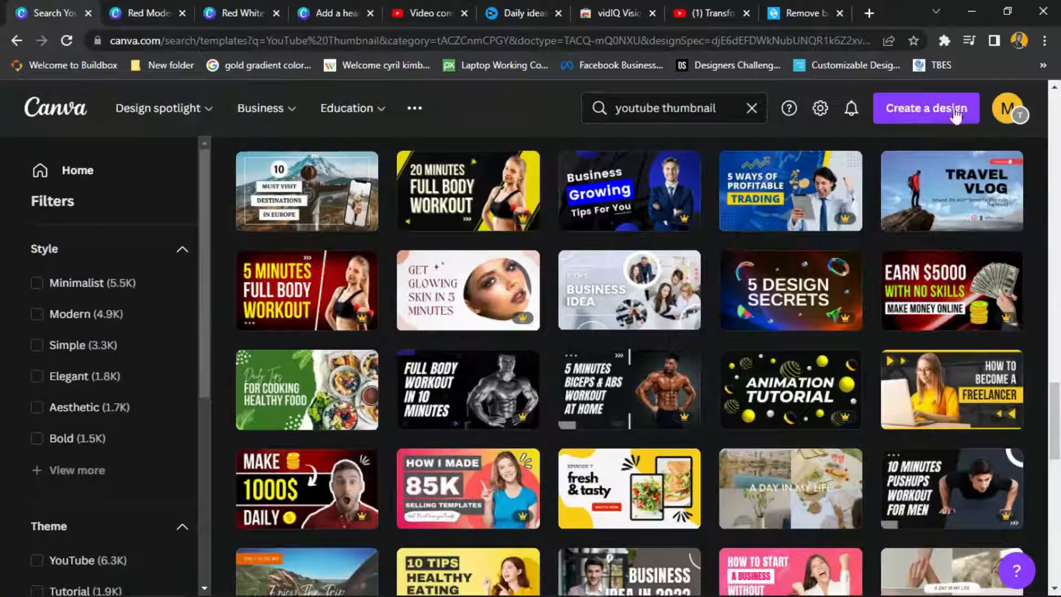
left_click(923, 108)
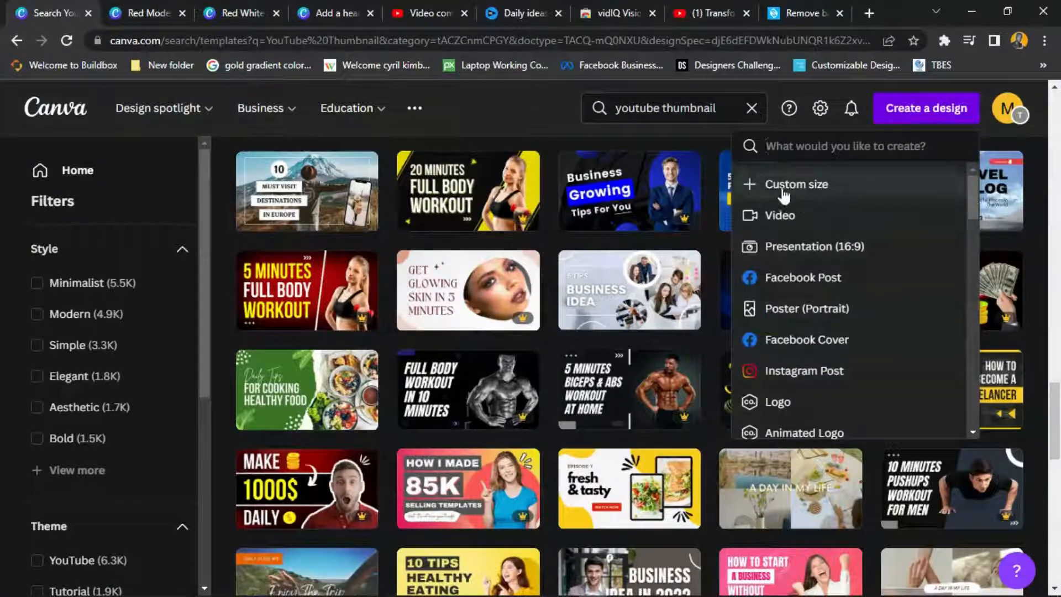
left_click(807, 147)
type("THU")
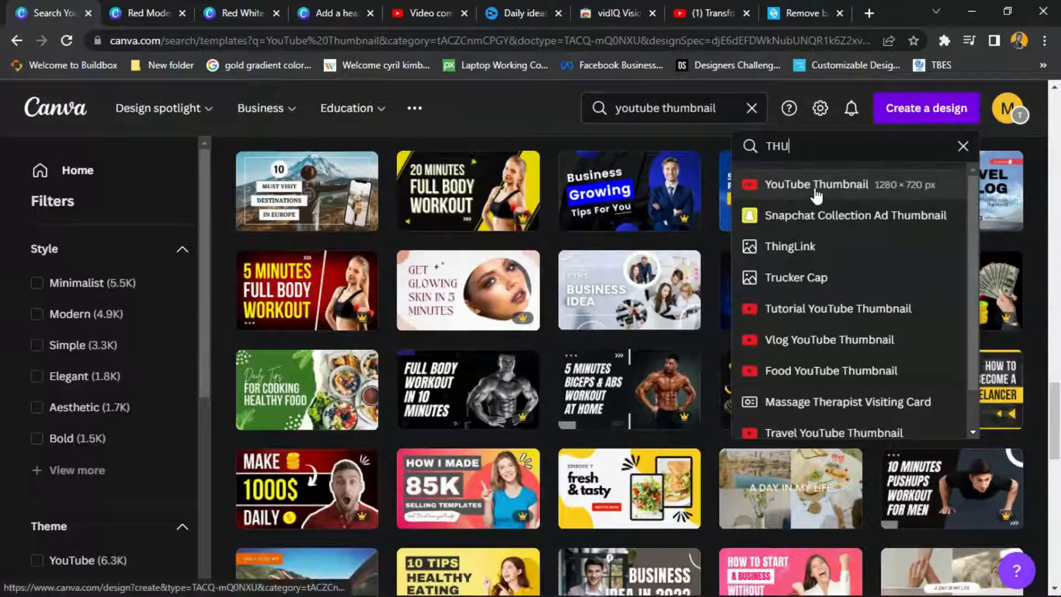
left_click(816, 184)
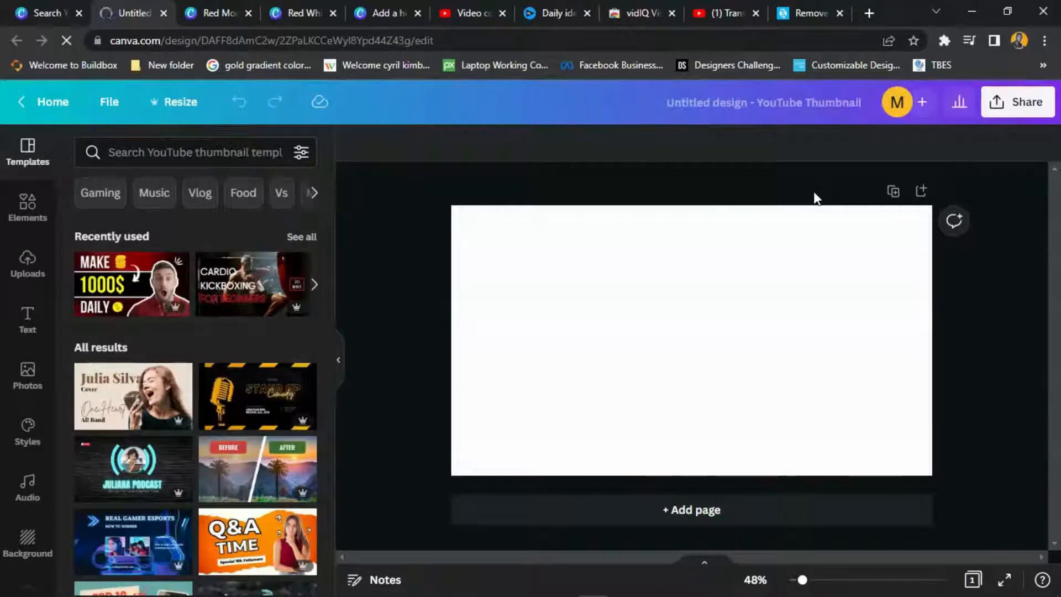
- Apply the first 'red gradient' result as the page background
left_click(25, 544)
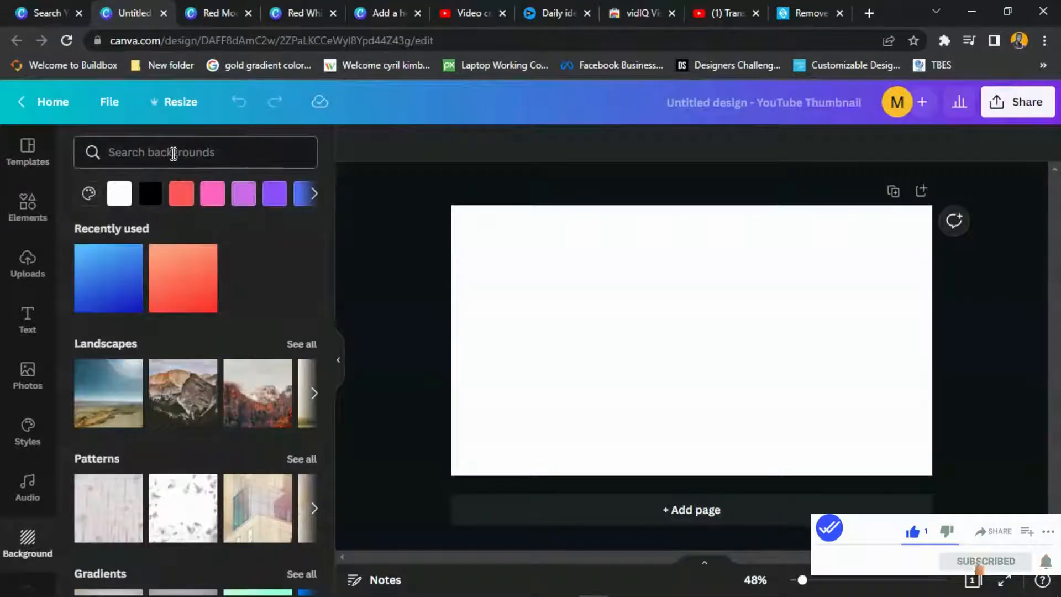
left_click(174, 154)
type("GR")
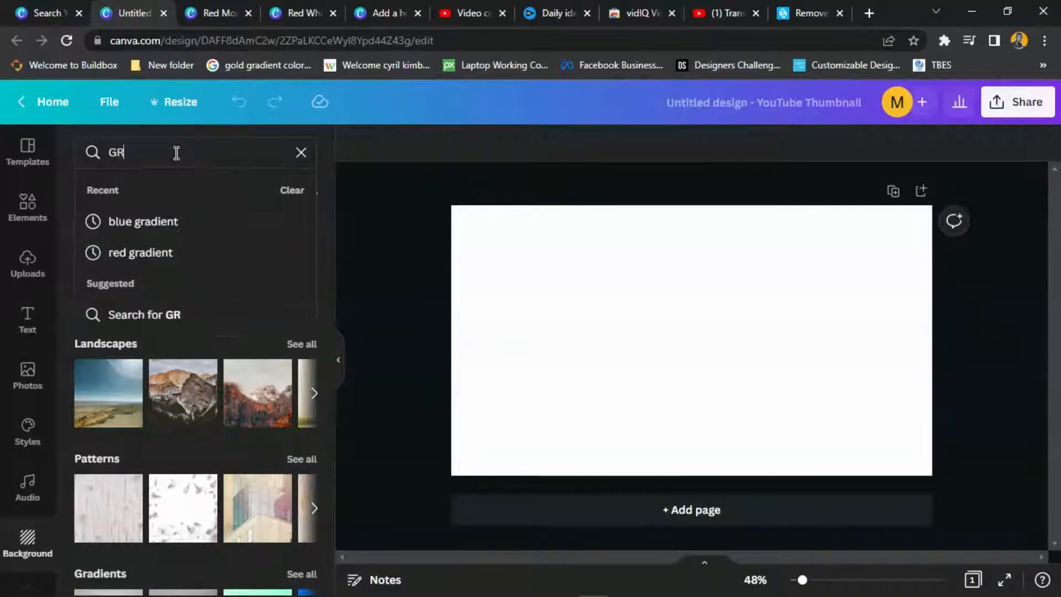
left_click(152, 252)
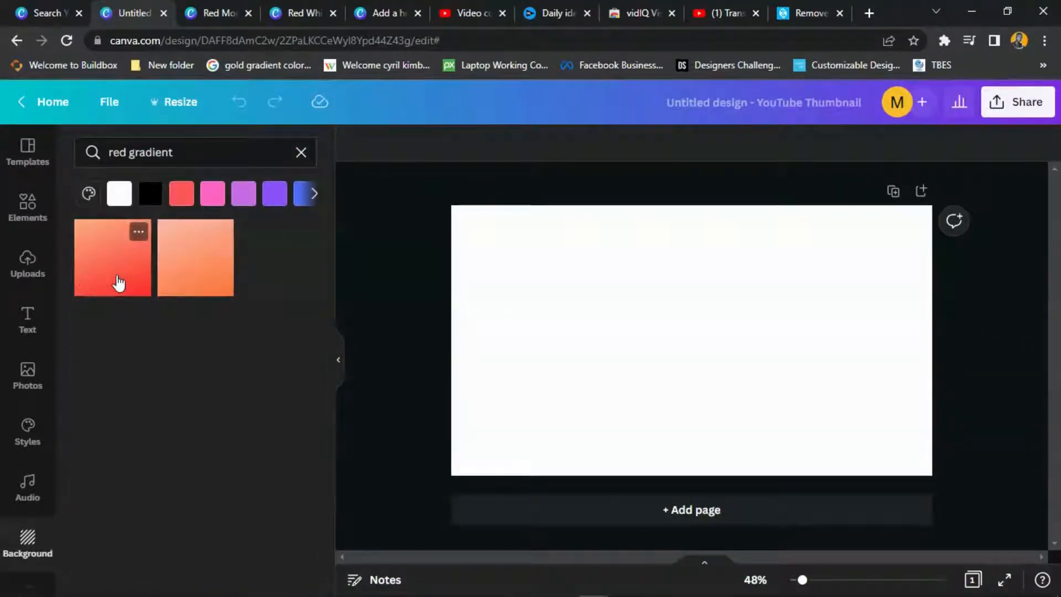
left_click(119, 283)
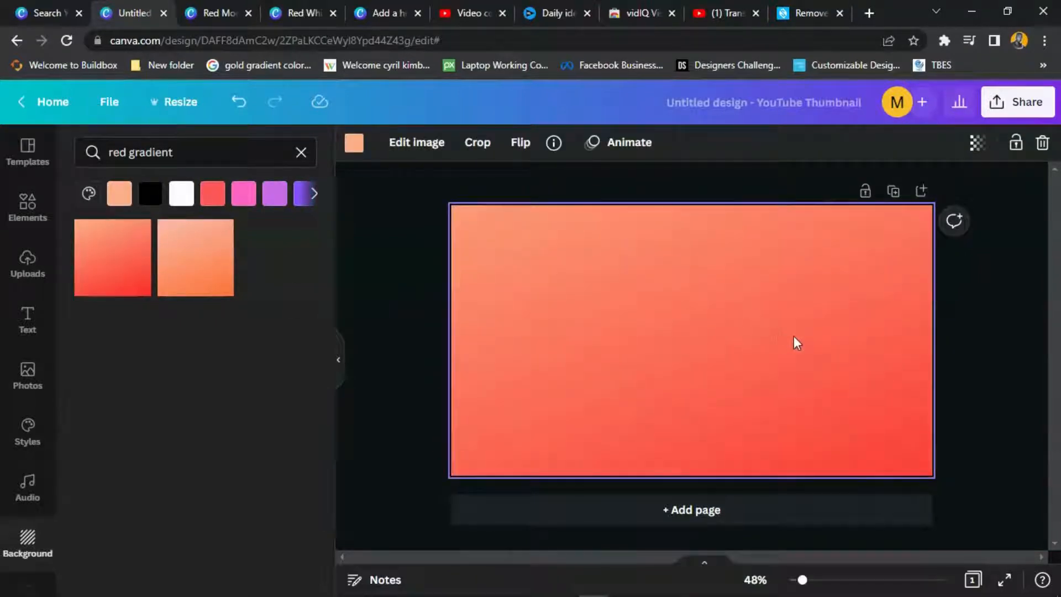
- Flip the gradient background both vertically and horizontally
left_click(520, 143)
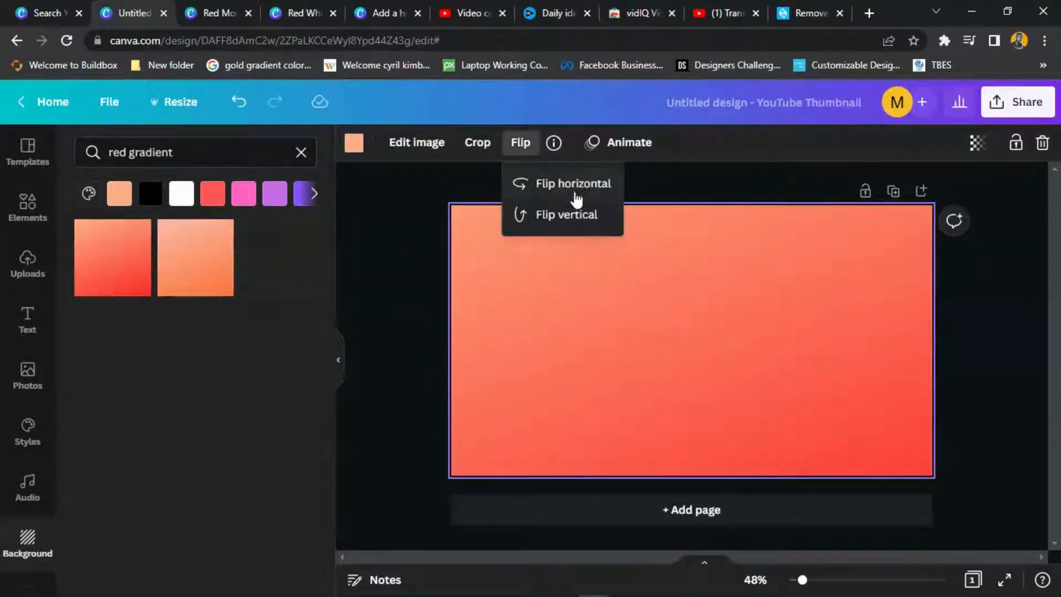
left_click(563, 215)
left_click(580, 191)
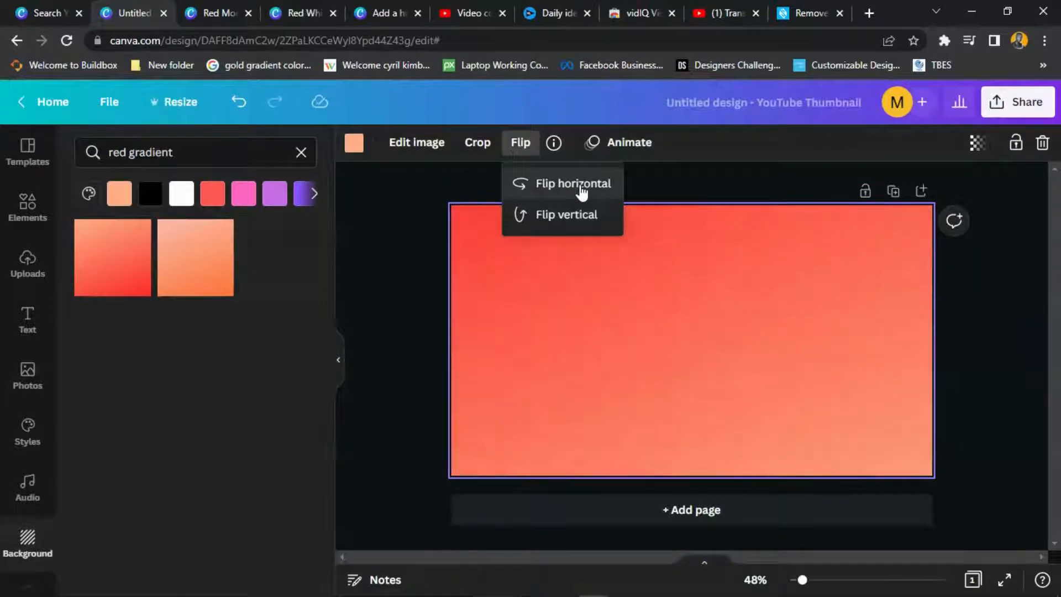
left_click(486, 306)
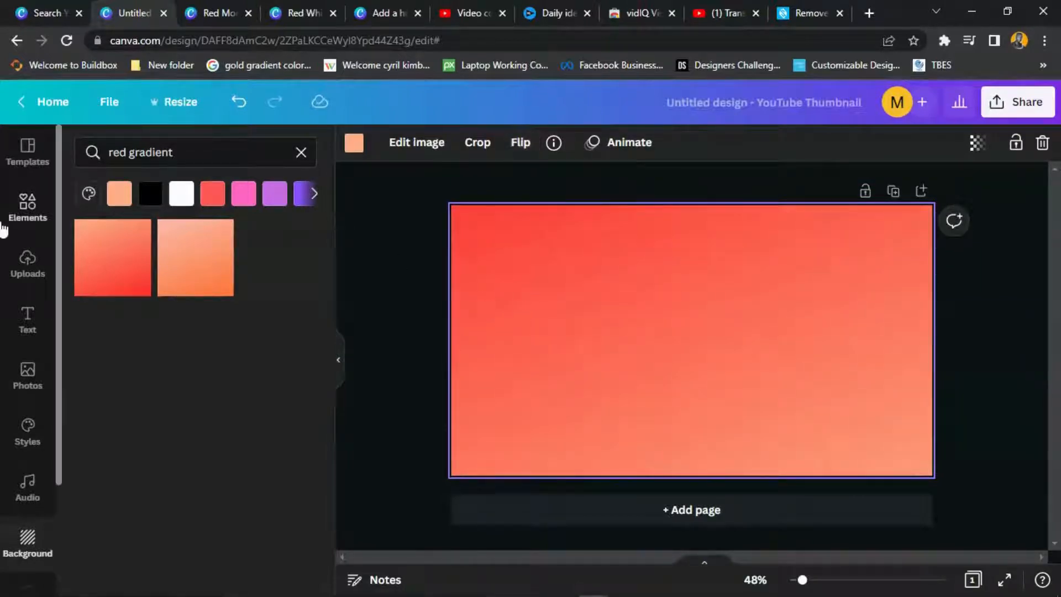
left_click(28, 318)
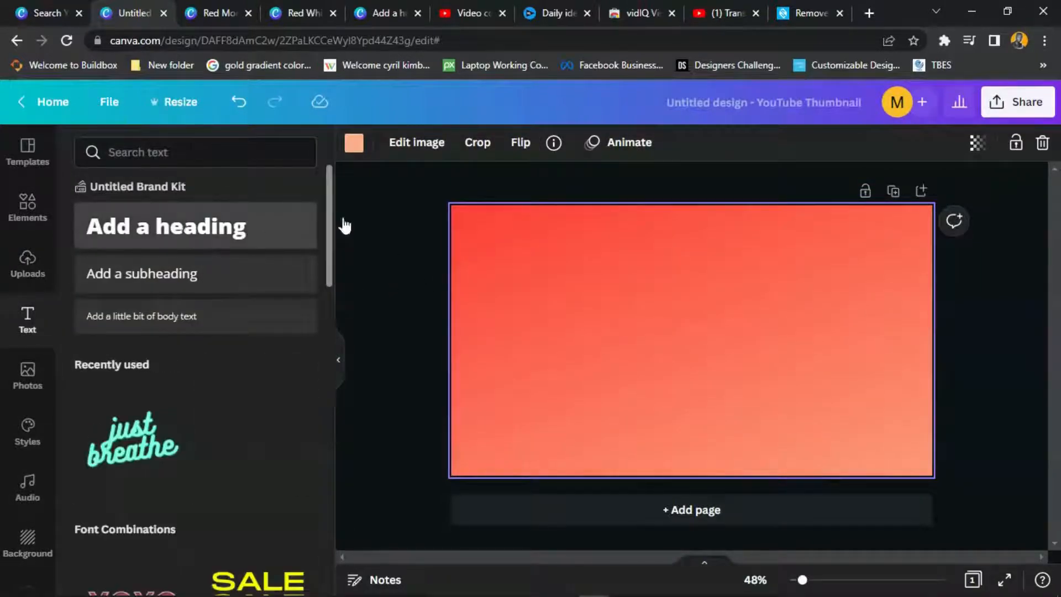
- Enlarge the heading to about size 90.7 and move it toward the top
left_click_drag(600, 325, 450, 301)
left_click(679, 335)
left_click(667, 362)
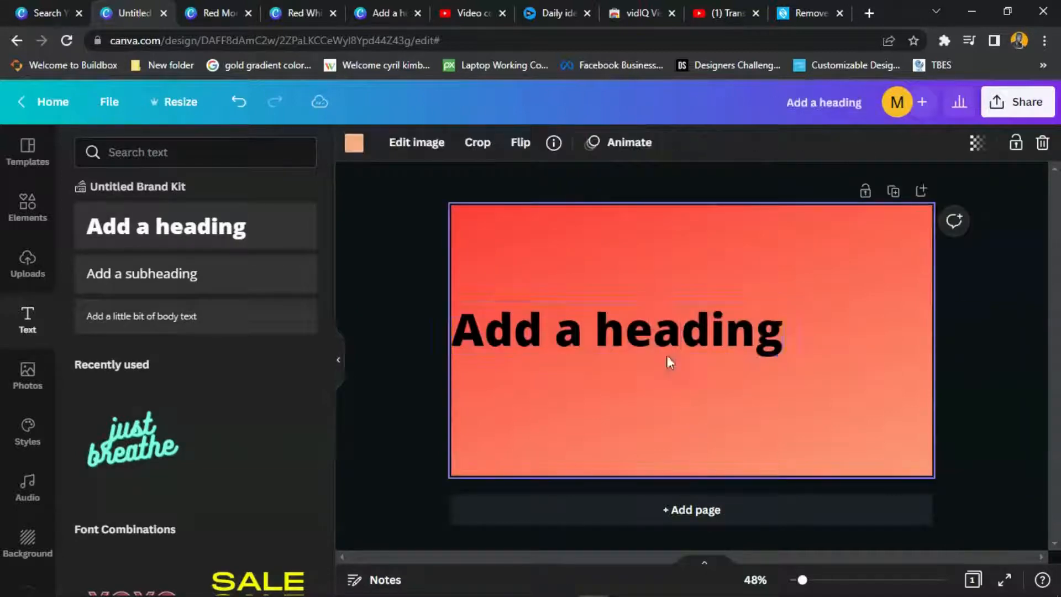
left_click_drag(663, 332, 672, 274)
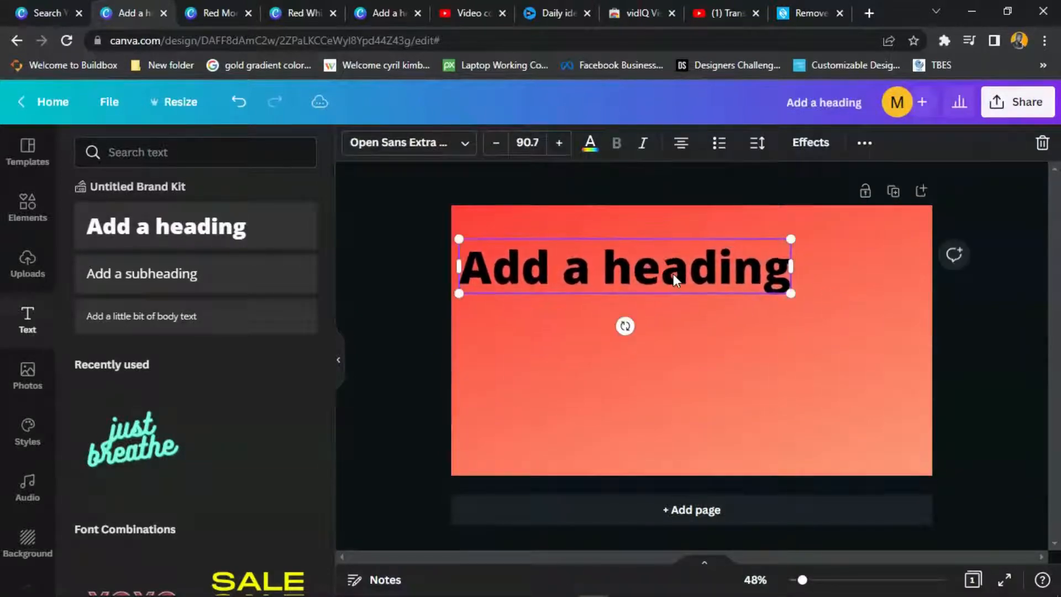
double_click(673, 273)
- Set the heading font to Montserrat Extra-Bold
left_click(406, 152)
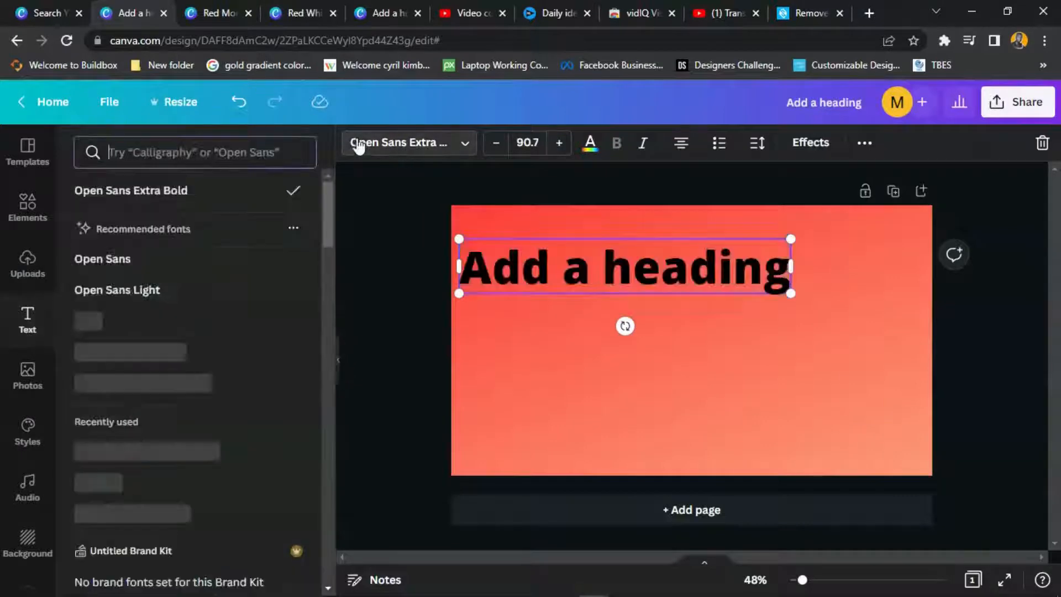
left_click(198, 140)
type("MO")
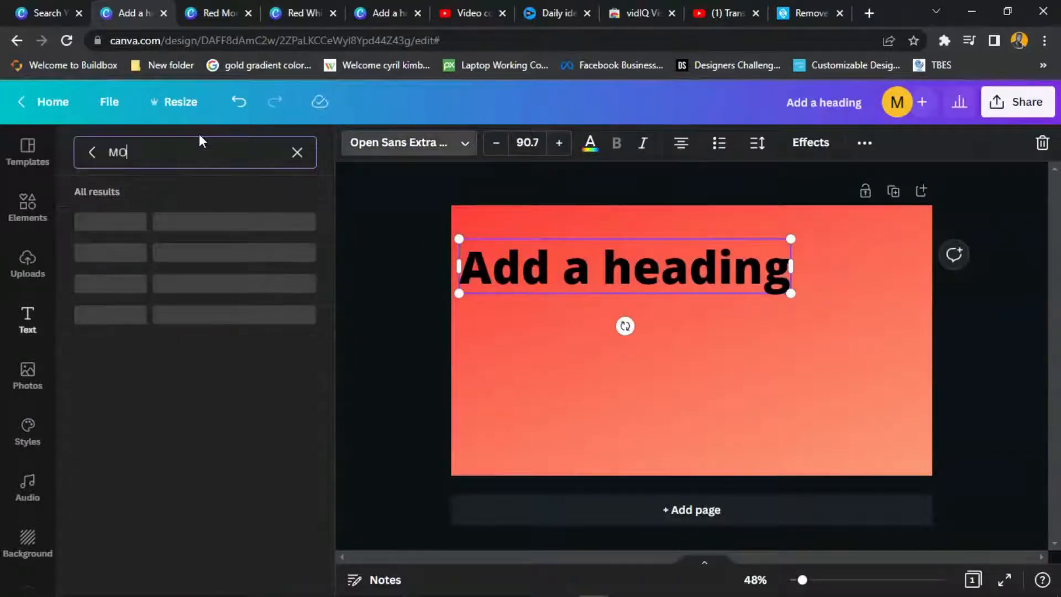
type("NTSE")
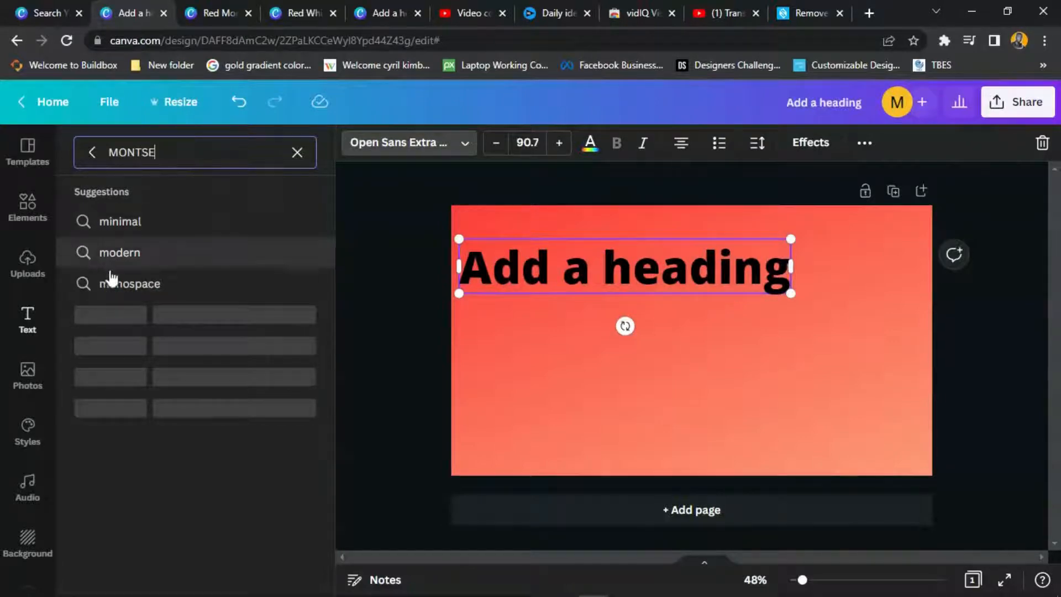
key("Return")
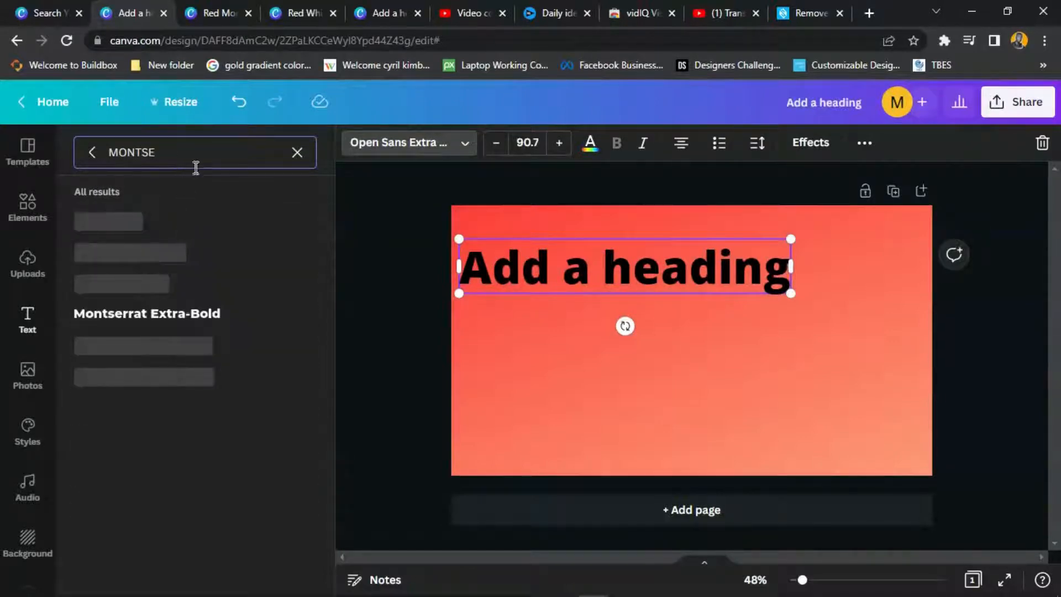
left_click(183, 316)
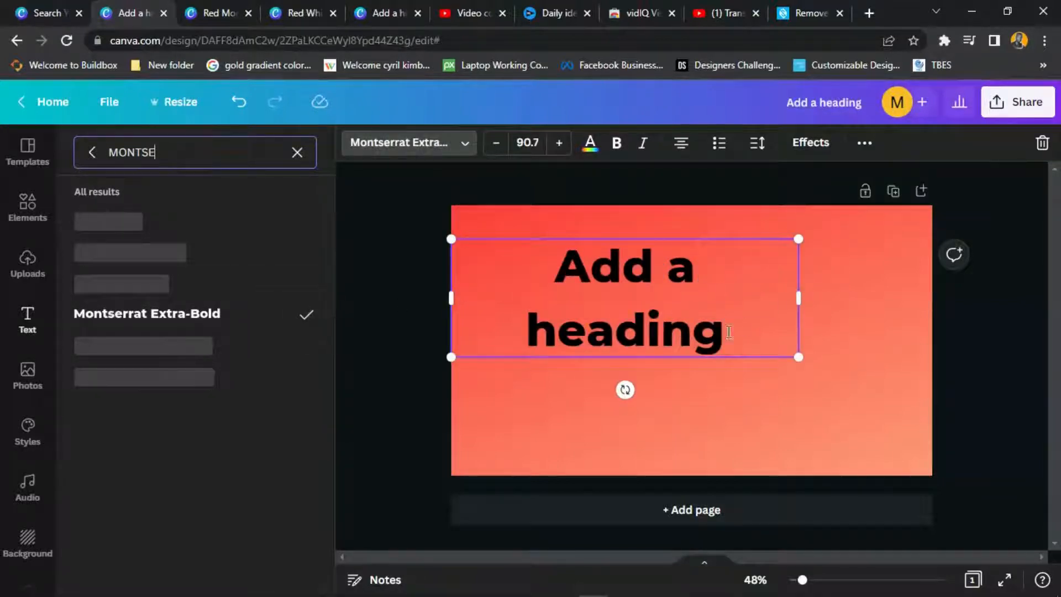
- Replace the heading text with 'MAKE YOUTUBE THUMBNAIL'
left_click(745, 348)
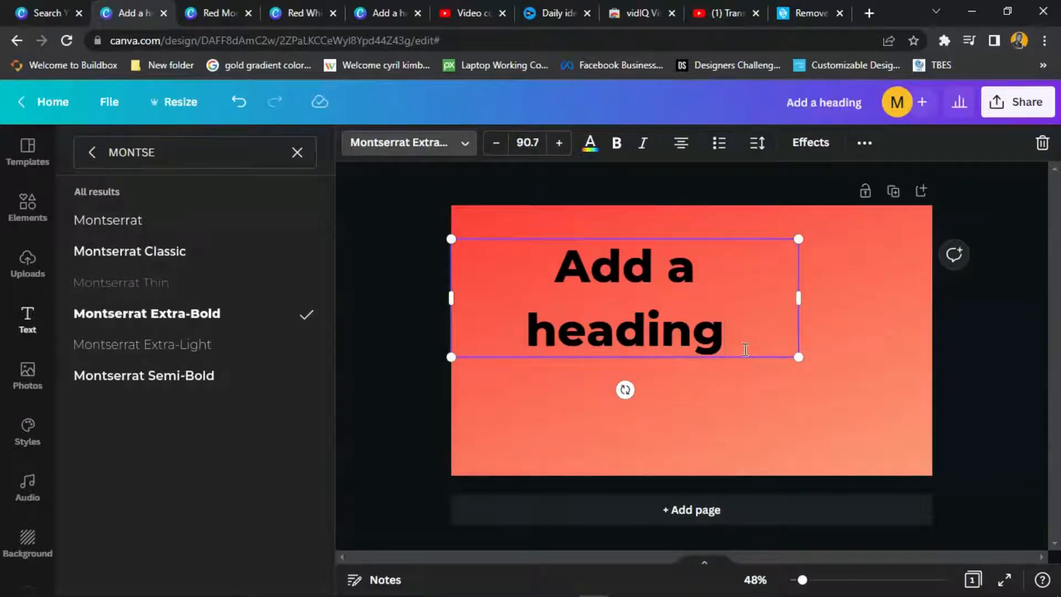
key("ctrl+a")
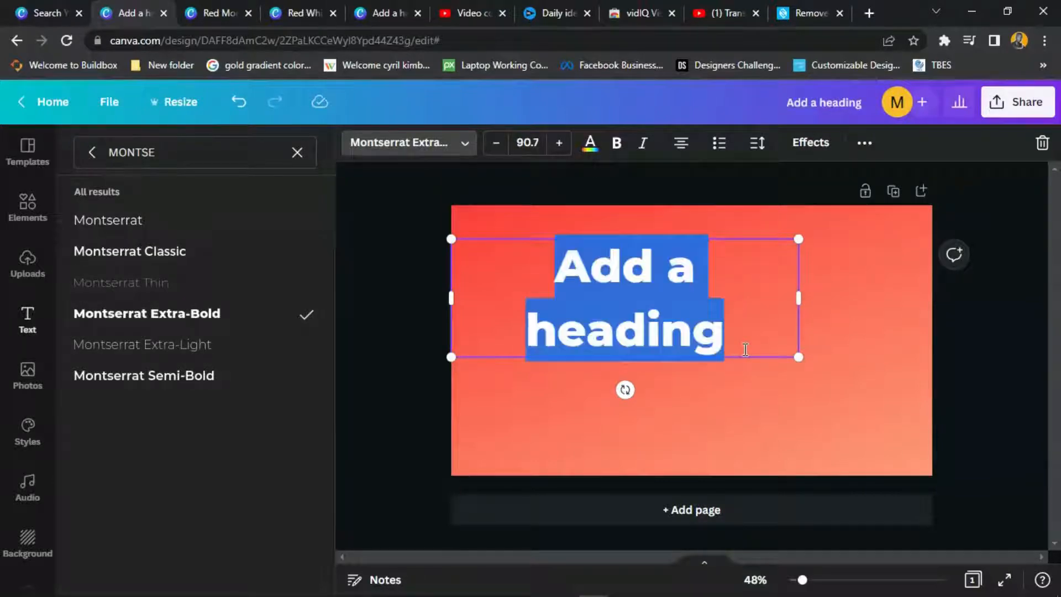
type("MAKE")
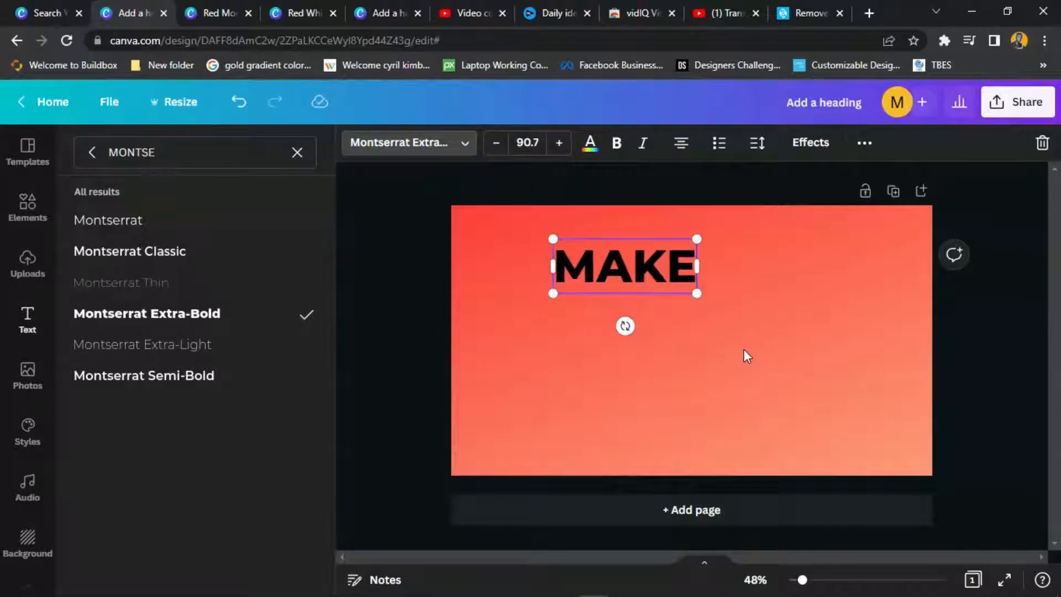
type(" YOUTUBE")
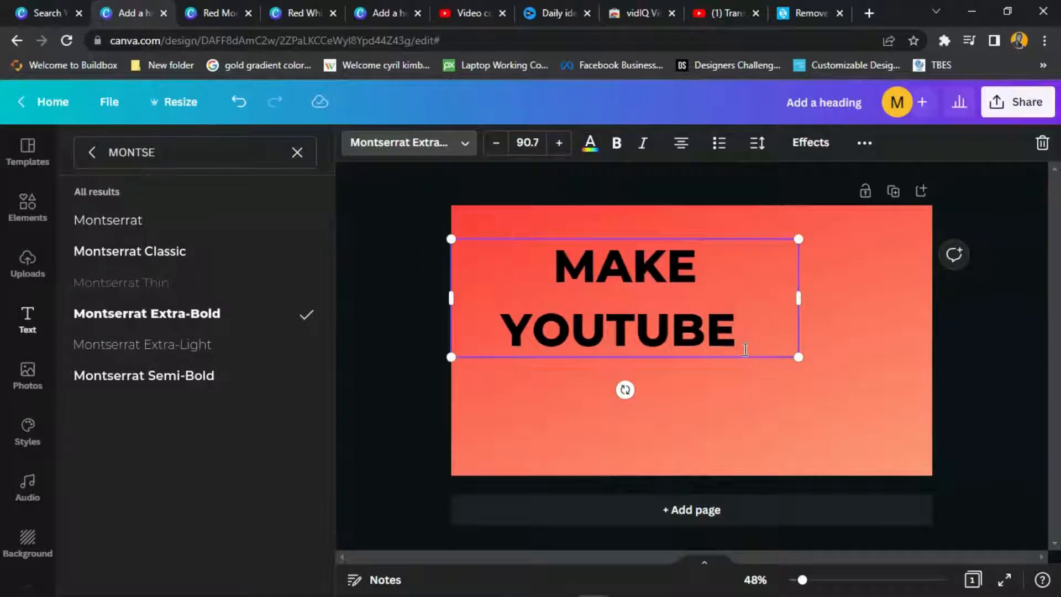
type(" THU")
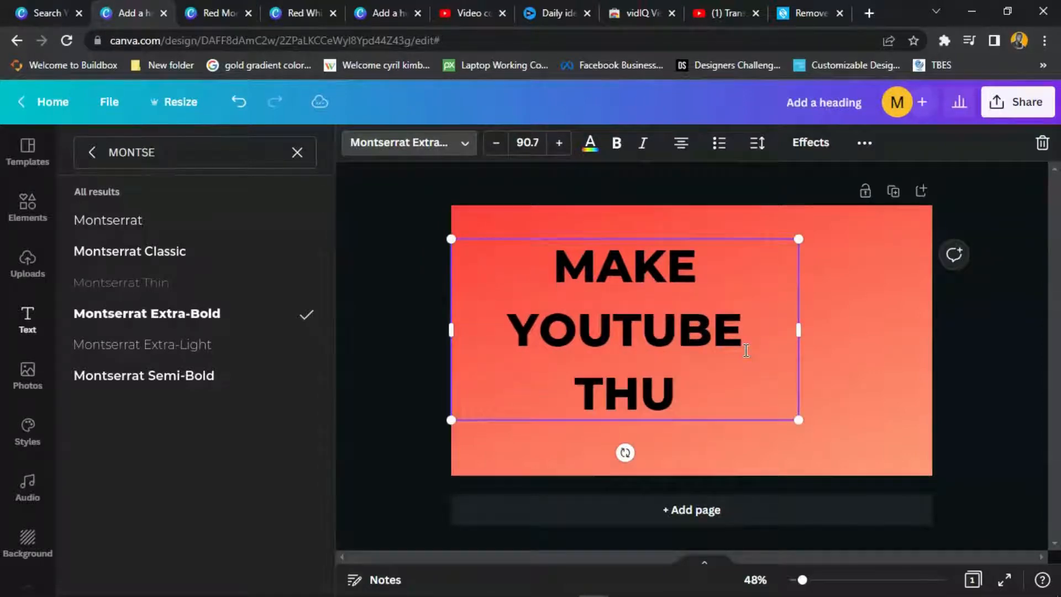
type("M")
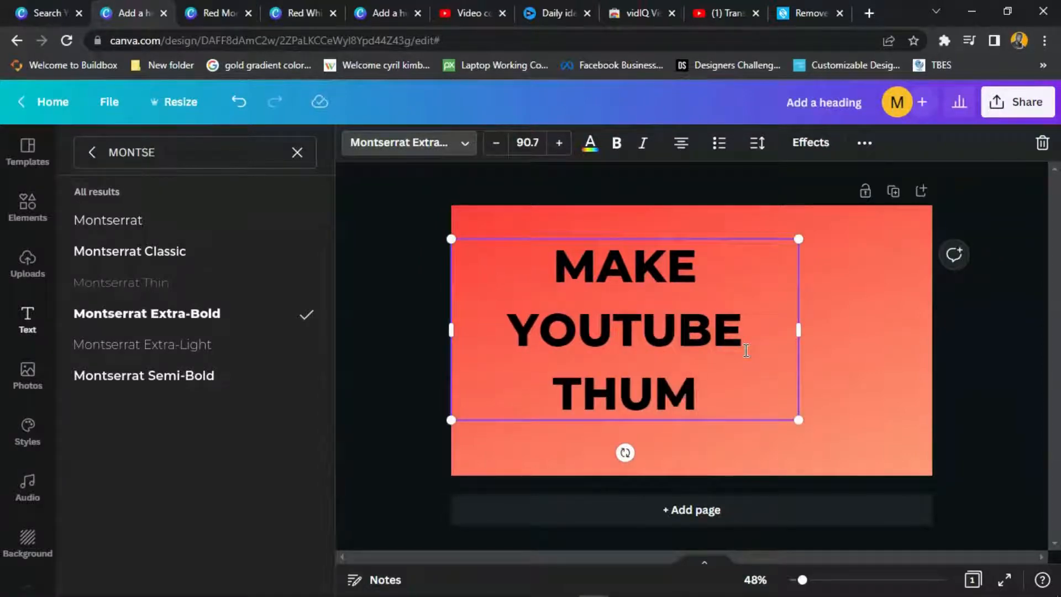
type("BNAIL")
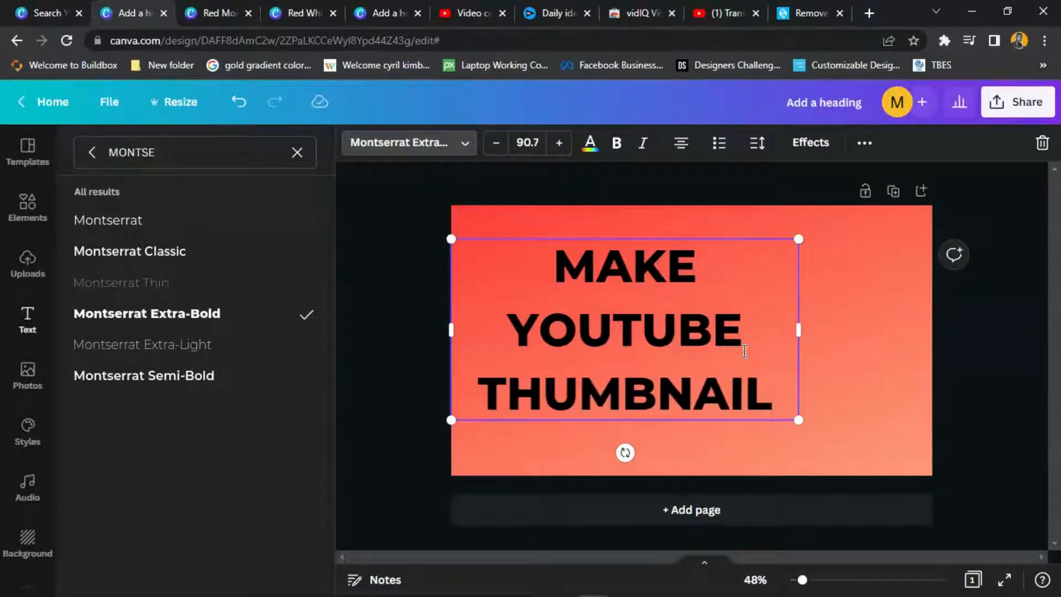
left_click(887, 325)
- Resize the heading to font size 111 and reposition it on the page
left_click(890, 285)
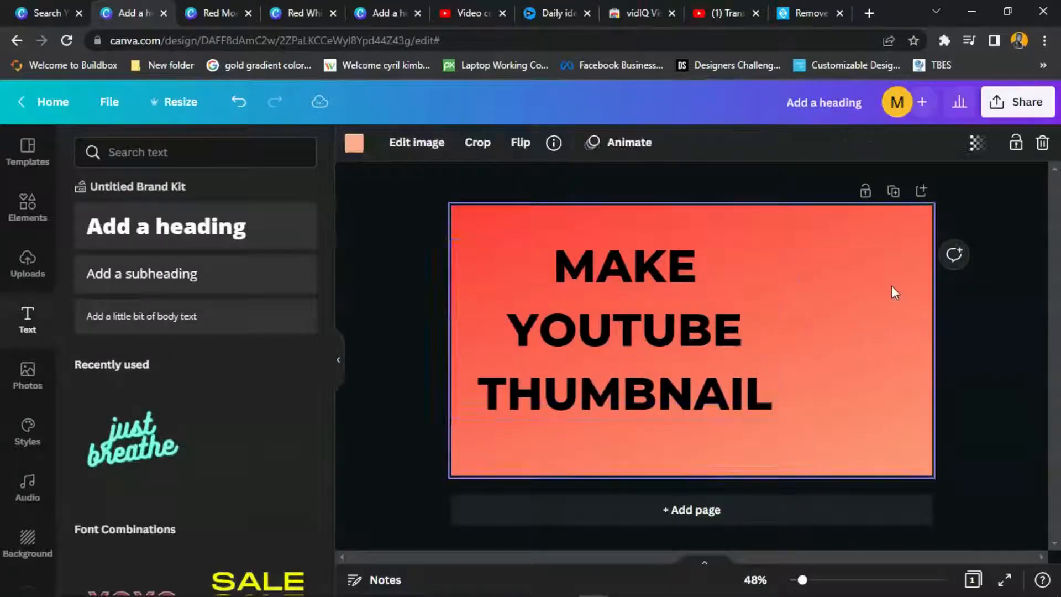
mouse_move(679, 327)
left_mouse_down()
mouse_move(671, 360)
mouse_move(666, 337)
left_mouse_up()
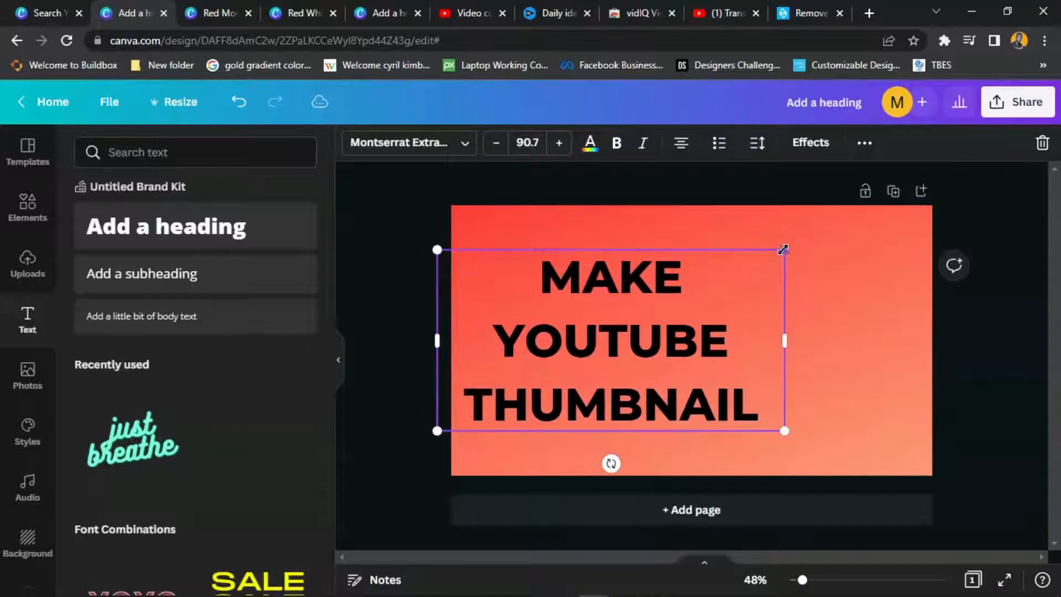
left_click_drag(784, 249, 900, 190)
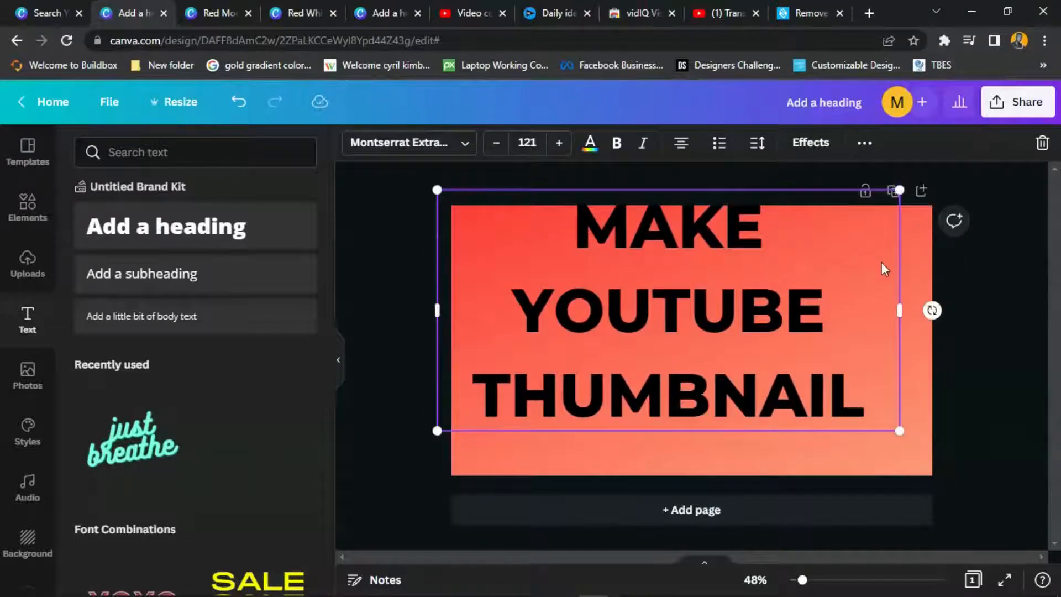
left_click_drag(884, 269, 862, 301)
left_click_drag(883, 476, 854, 454)
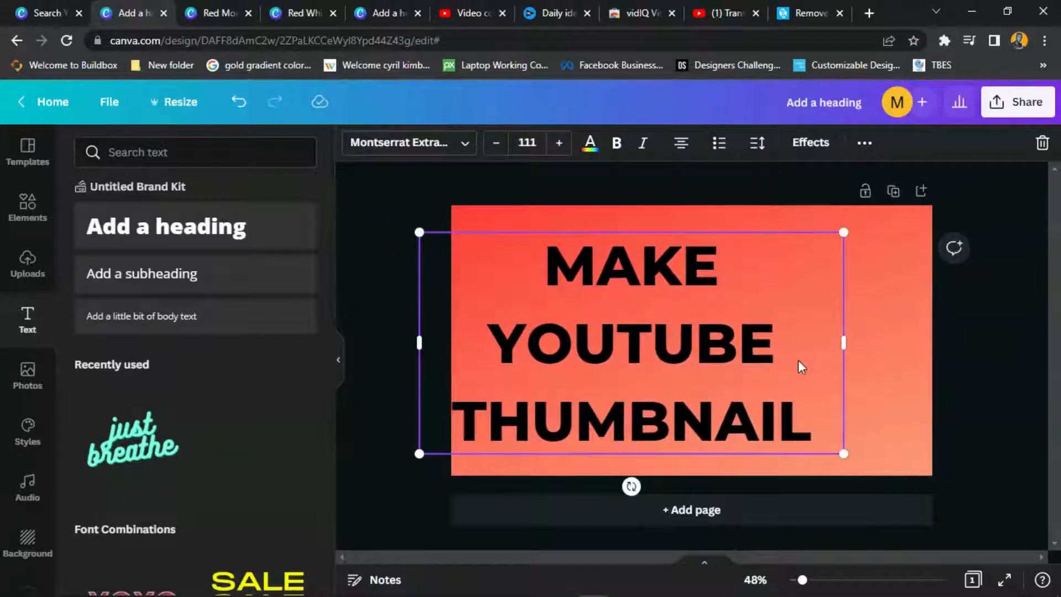
left_click_drag(798, 359, 804, 360)
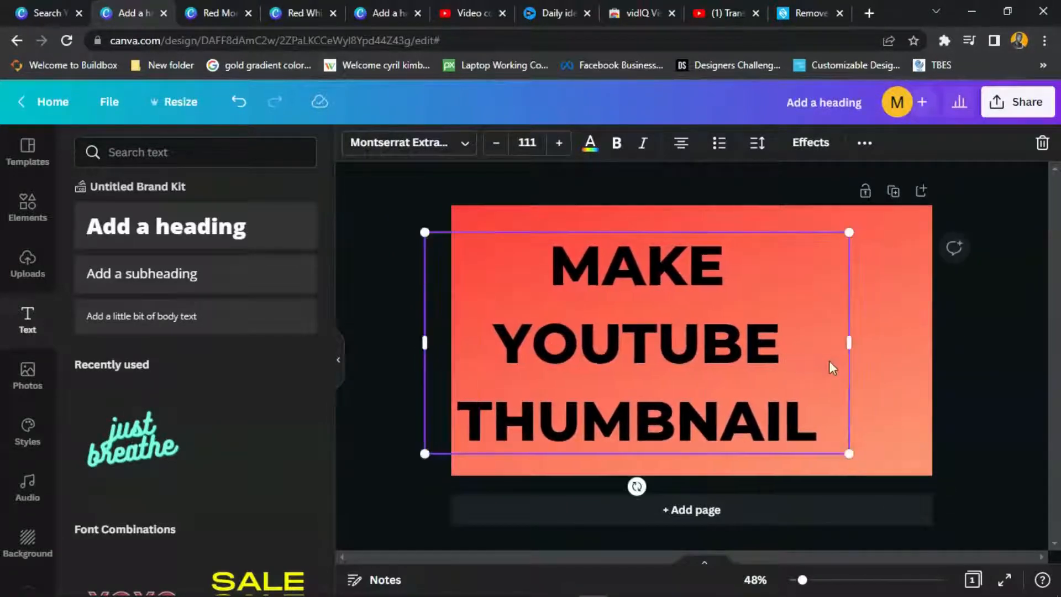
- Compare the MAKE, YOUTUBE and THUMBNAIL text sizes in the Red Modern reference design
left_click(213, 10)
left_click(597, 257)
left_click(608, 338)
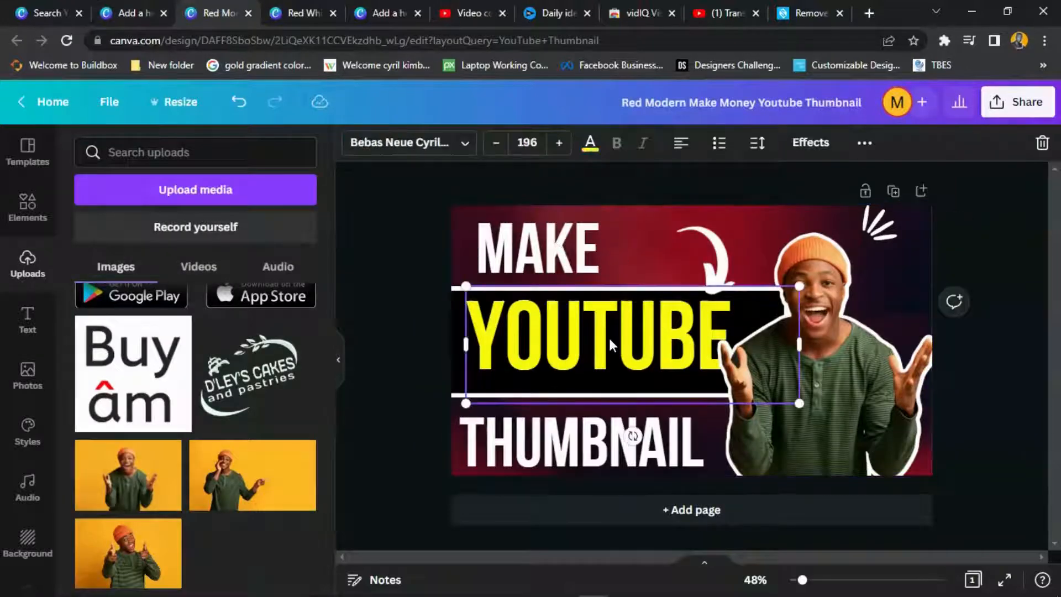
left_click(634, 436)
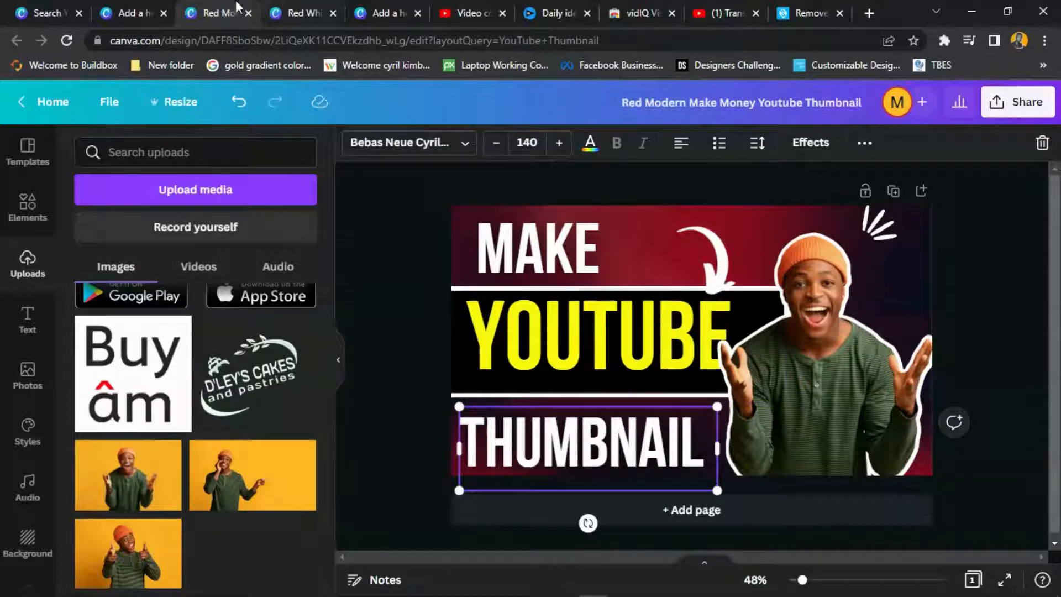
left_click(139, 11)
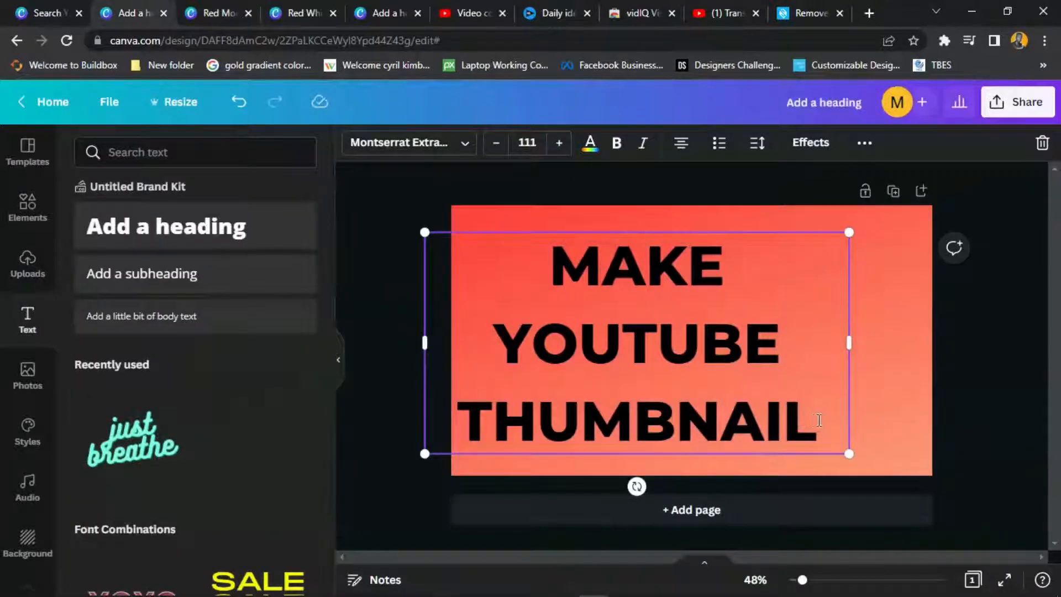
- Cut 'YOUTUBE THUMBNAIL' from the heading and paste it into a duplicate below MAKE
left_click_drag(817, 423, 493, 343)
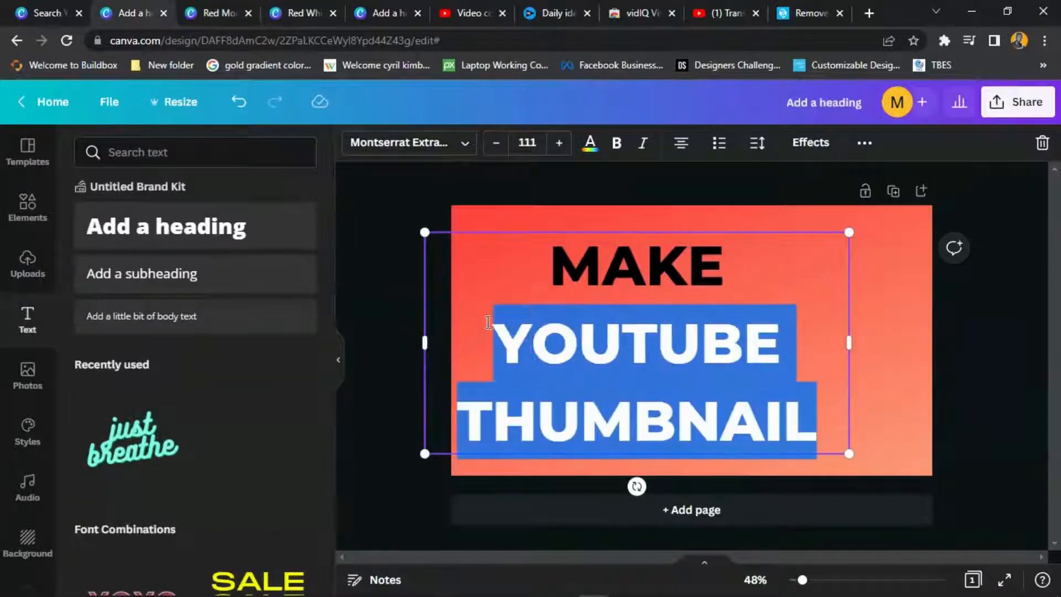
right_click(574, 323)
left_click(645, 362)
left_click(748, 279)
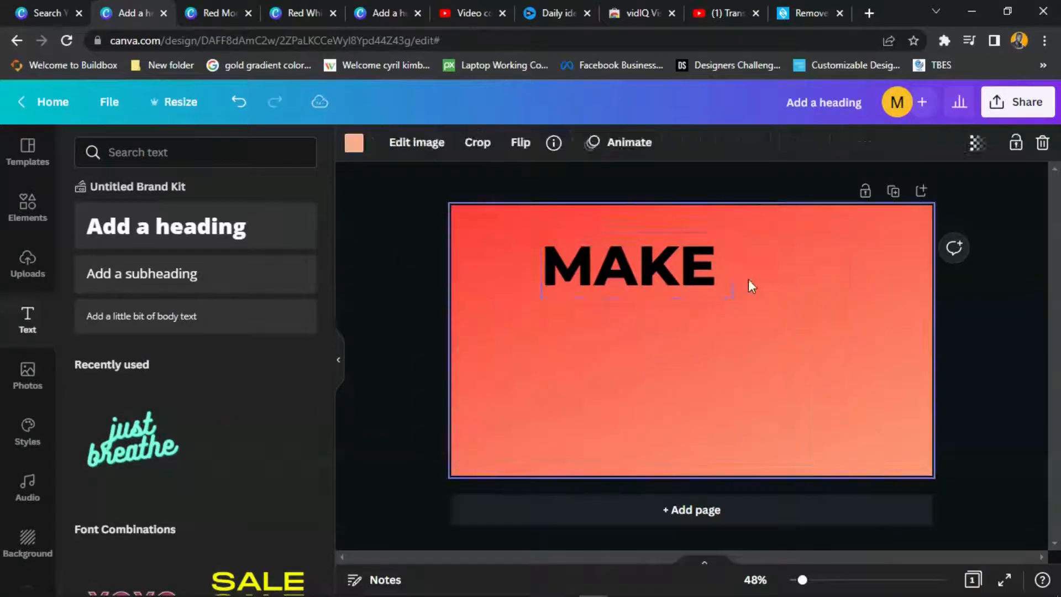
left_click(705, 268)
left_click(864, 143)
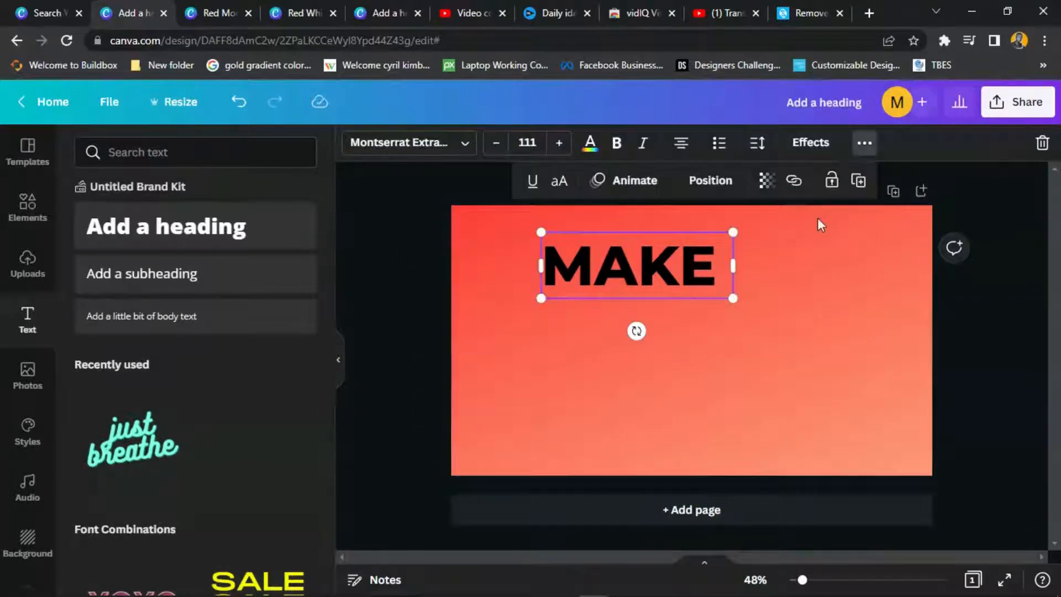
left_click(860, 185)
left_click_drag(711, 286, 698, 341)
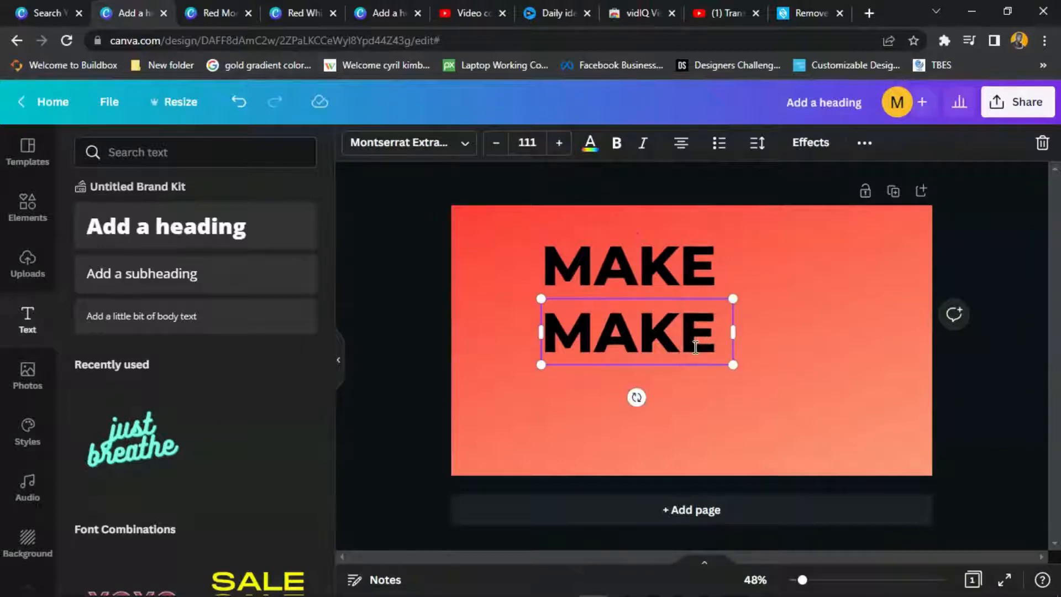
key("ctrl+a")
key("ctrl+v")
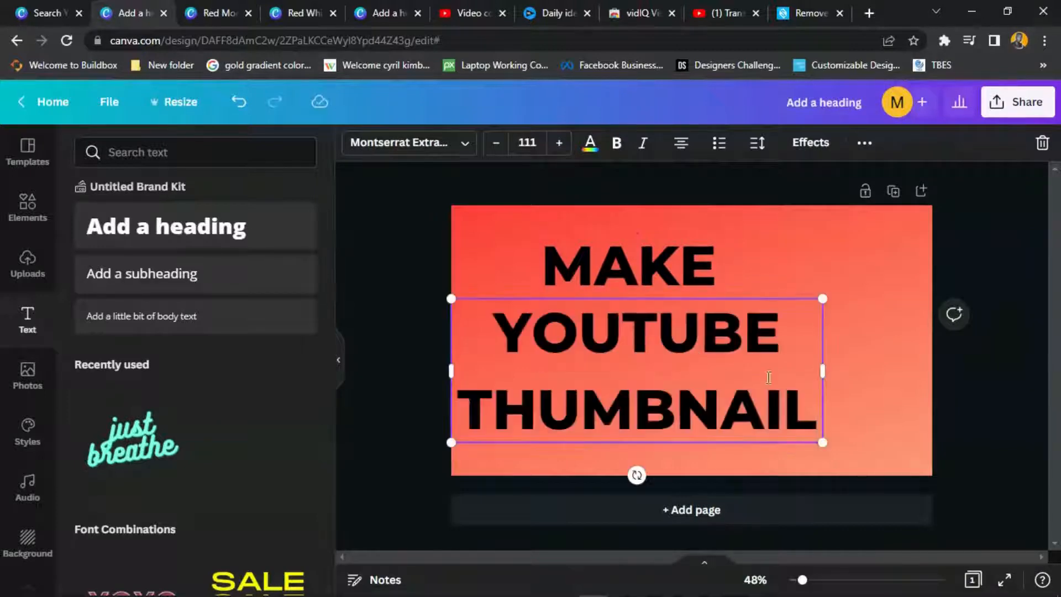
- Move 'THUMBNAIL' into its own duplicated text box below YOUTUBE
left_click_drag(803, 408, 470, 409)
right_click(487, 411)
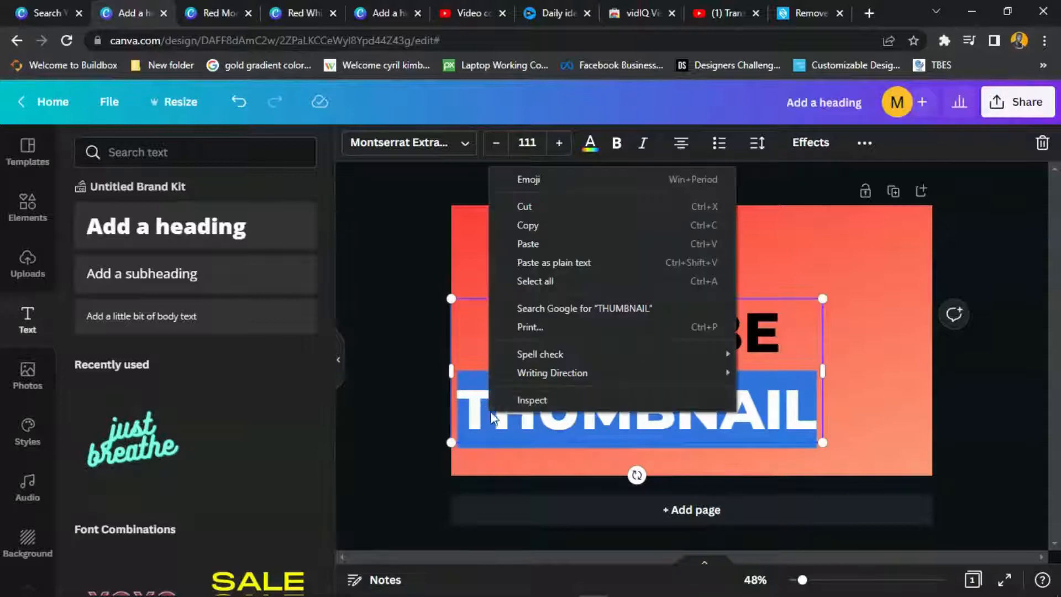
left_click(562, 206)
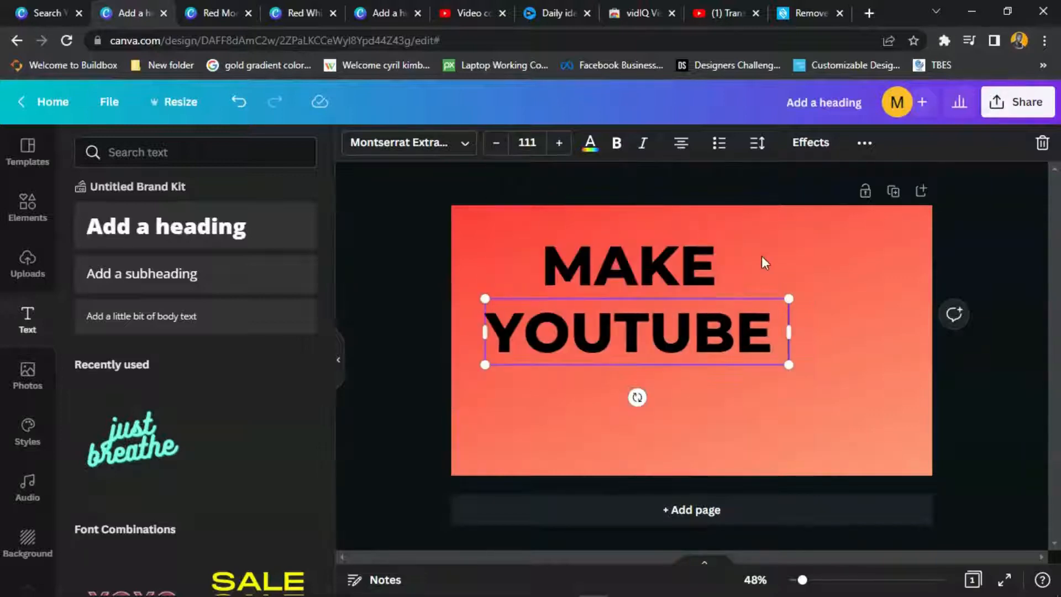
left_click(795, 350)
left_click(710, 325)
left_click(863, 144)
left_click(857, 181)
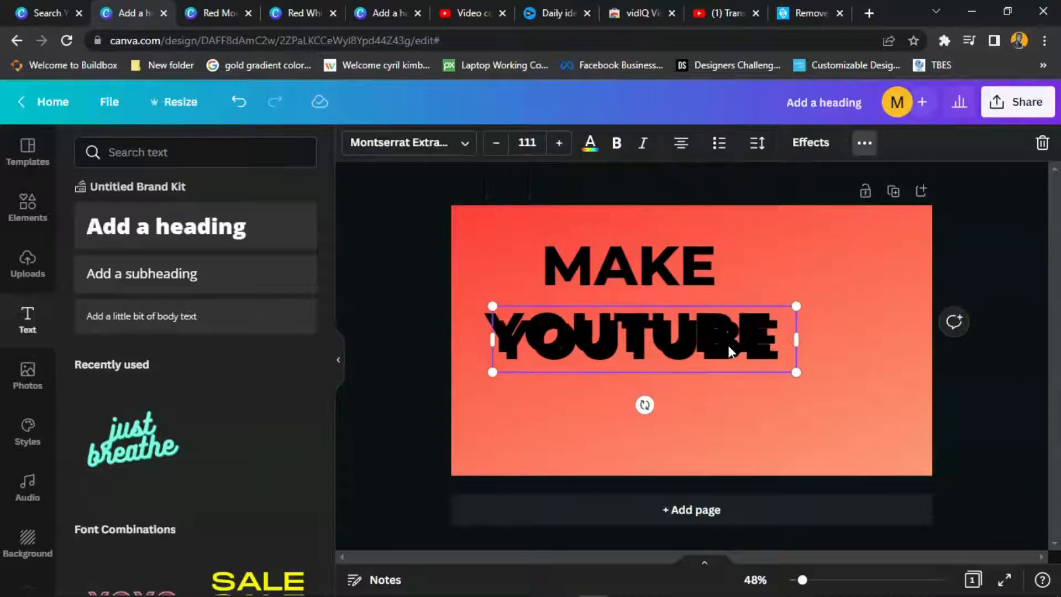
left_click_drag(729, 340, 708, 420)
left_click(704, 417)
key("ctrl+a")
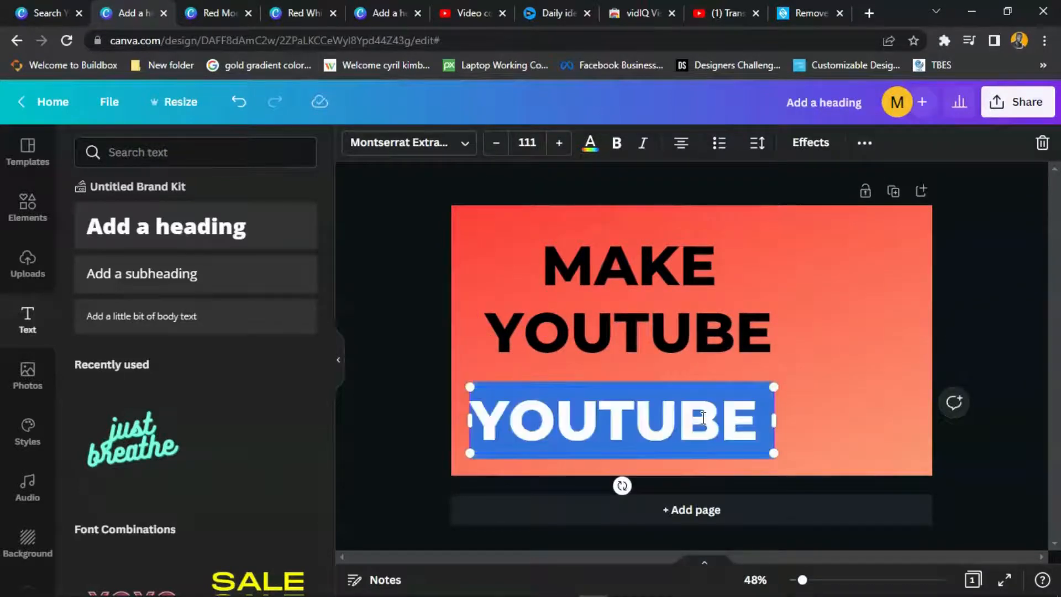
key("ctrl+v")
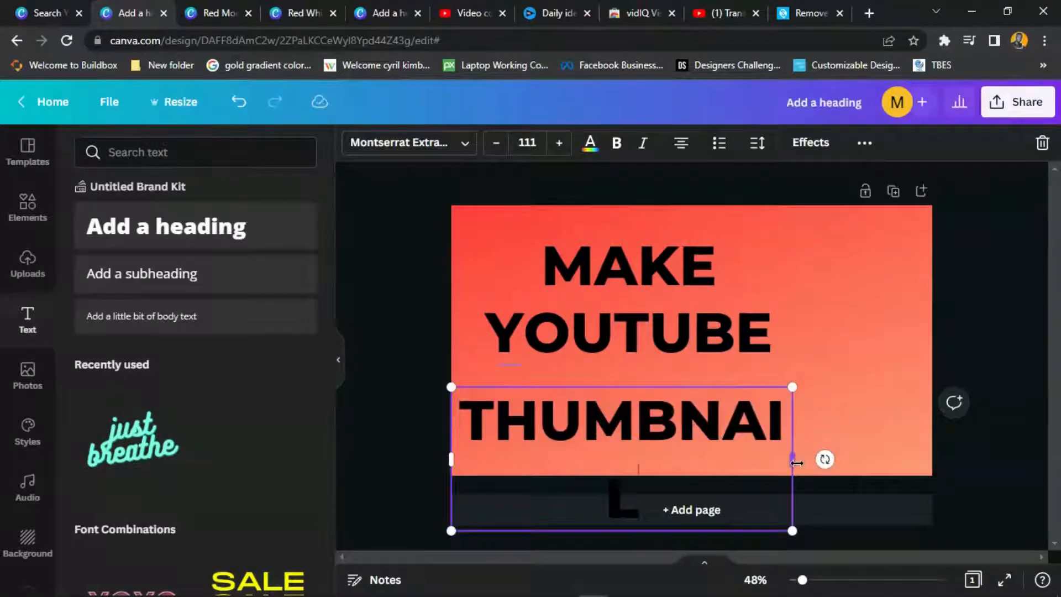
- Fit THUMBNAIL on one line and shift the YOUTUBE and MAKE lines left
left_click_drag(796, 462, 773, 447)
left_click_drag(712, 324, 689, 346)
left_click_drag(691, 269, 665, 274)
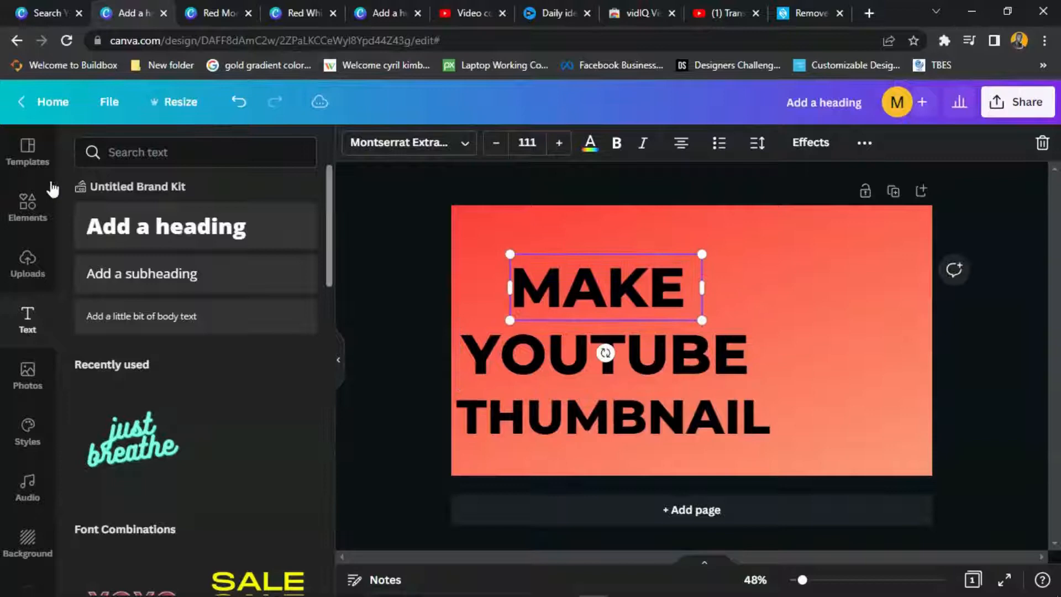
- Add a square shape from an elements search for 'squa'
left_click(42, 210)
left_click(142, 152)
type("s")
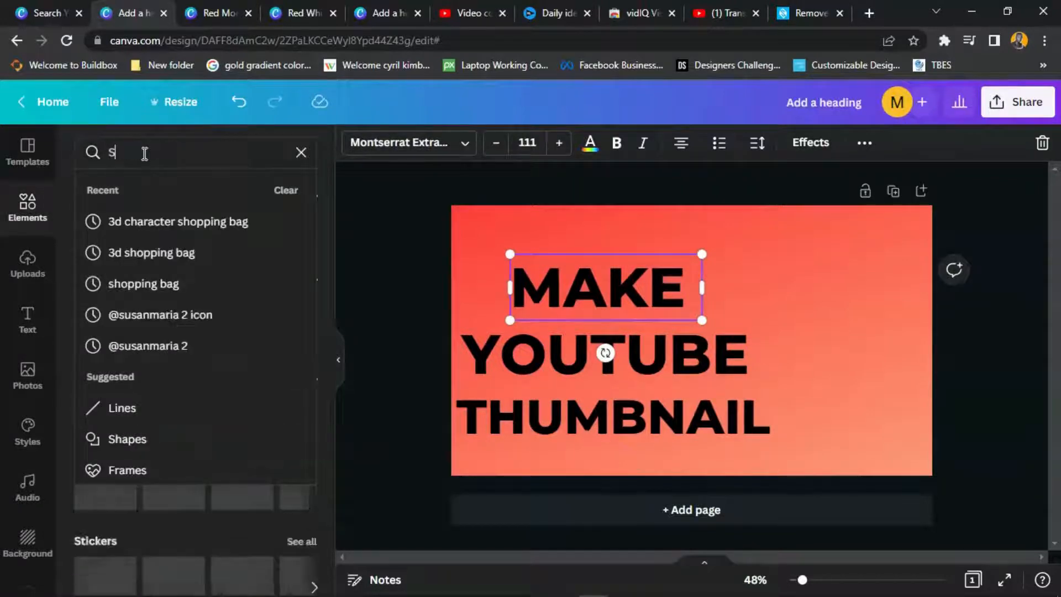
type("qua")
left_click(210, 215)
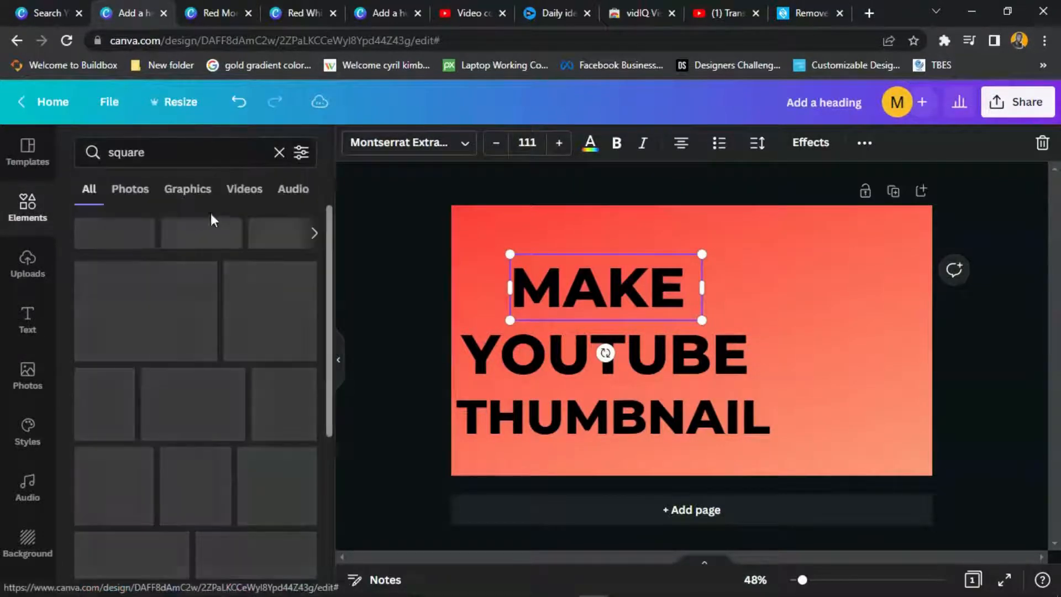
left_click(145, 301)
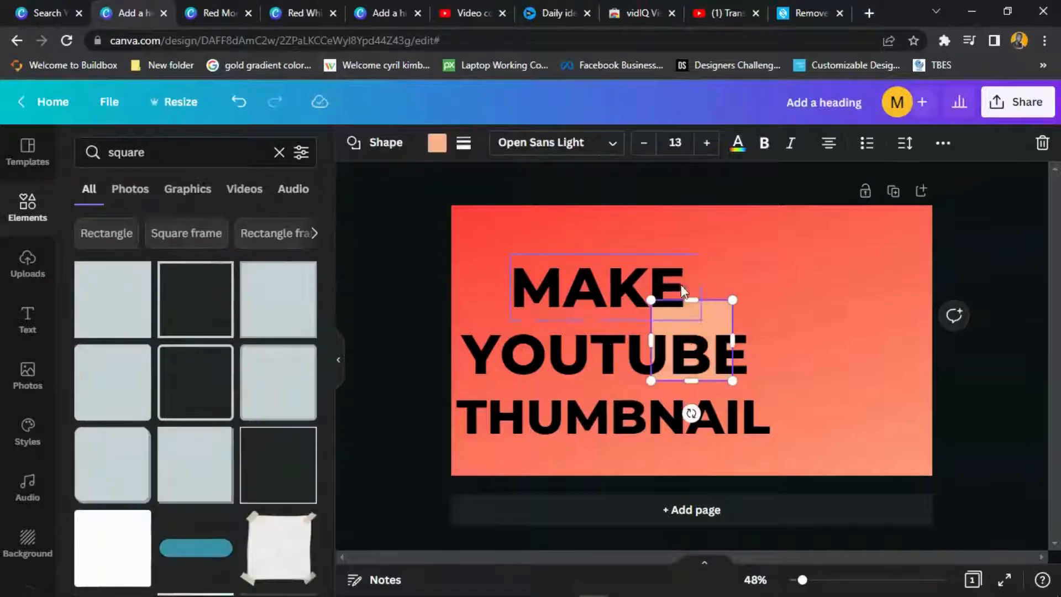
- Delete the YOUTUBE text box, then undo to restore it
left_click(720, 316)
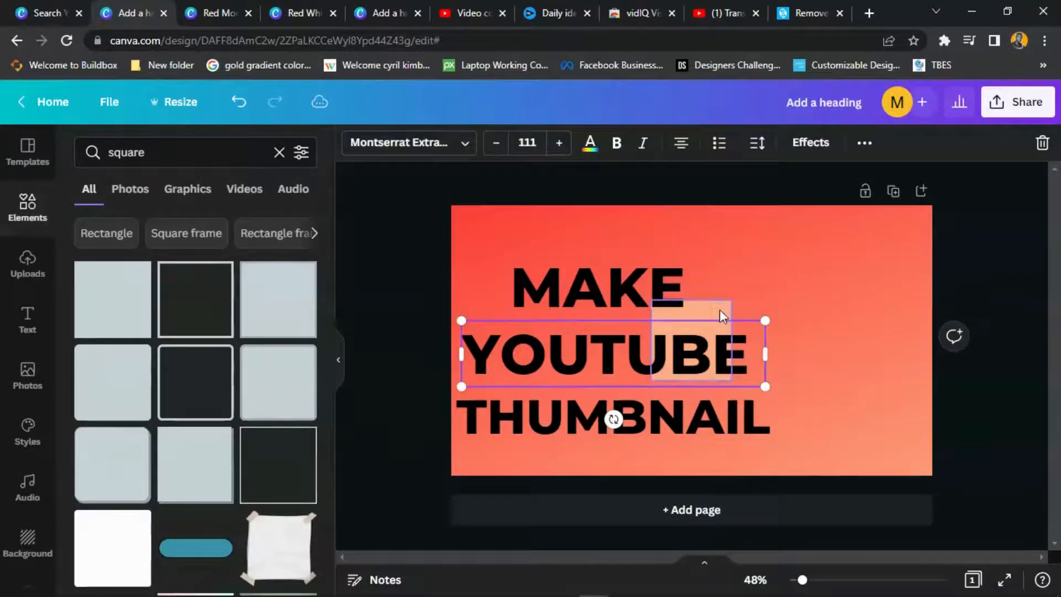
key("Delete")
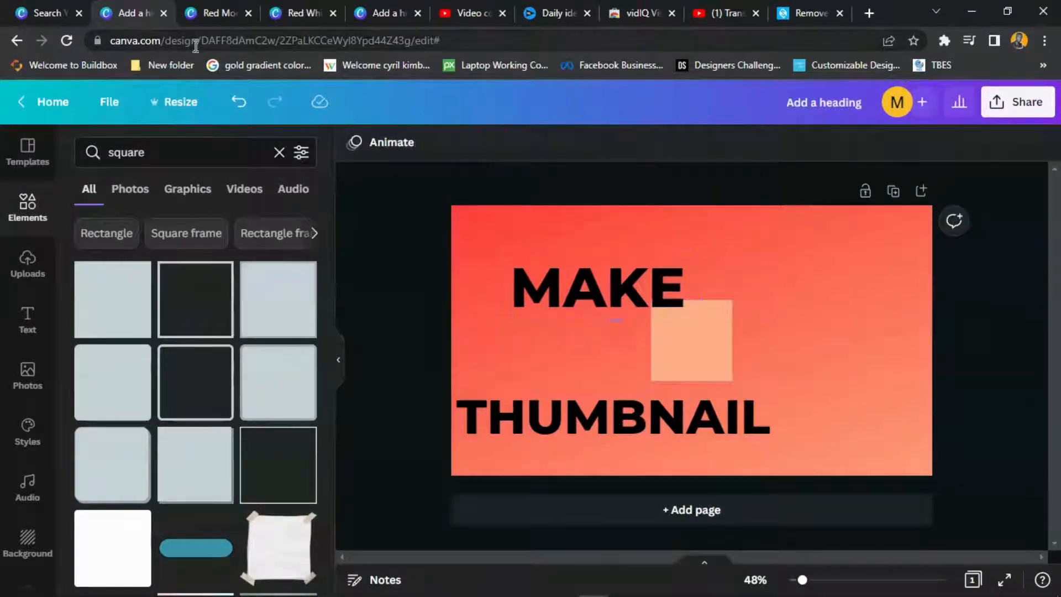
left_click(239, 101)
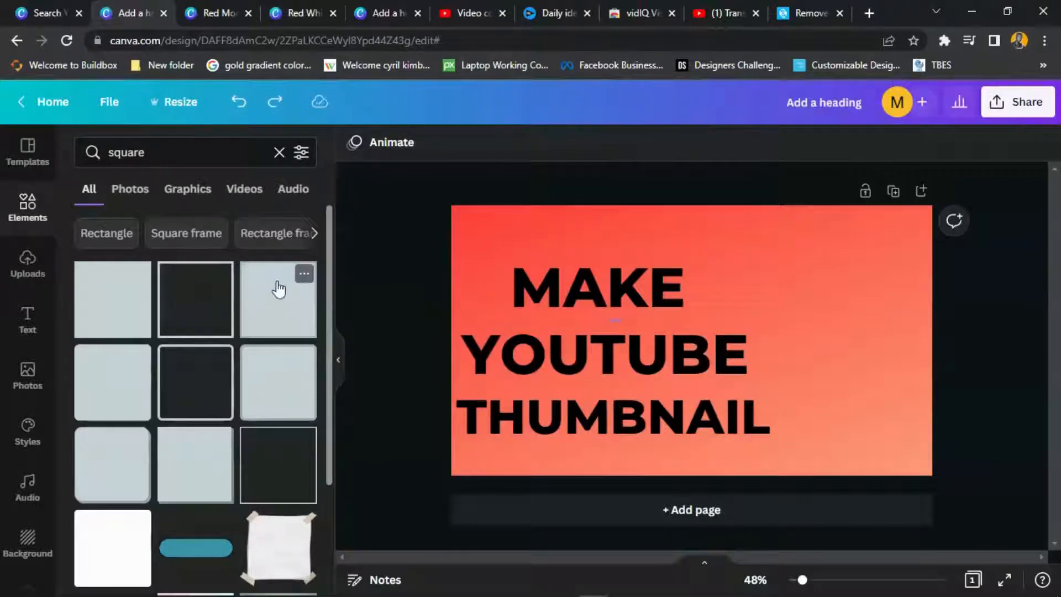
- Stretch the peach square into a wide, short box behind MAKE
left_click_drag(734, 303, 749, 251)
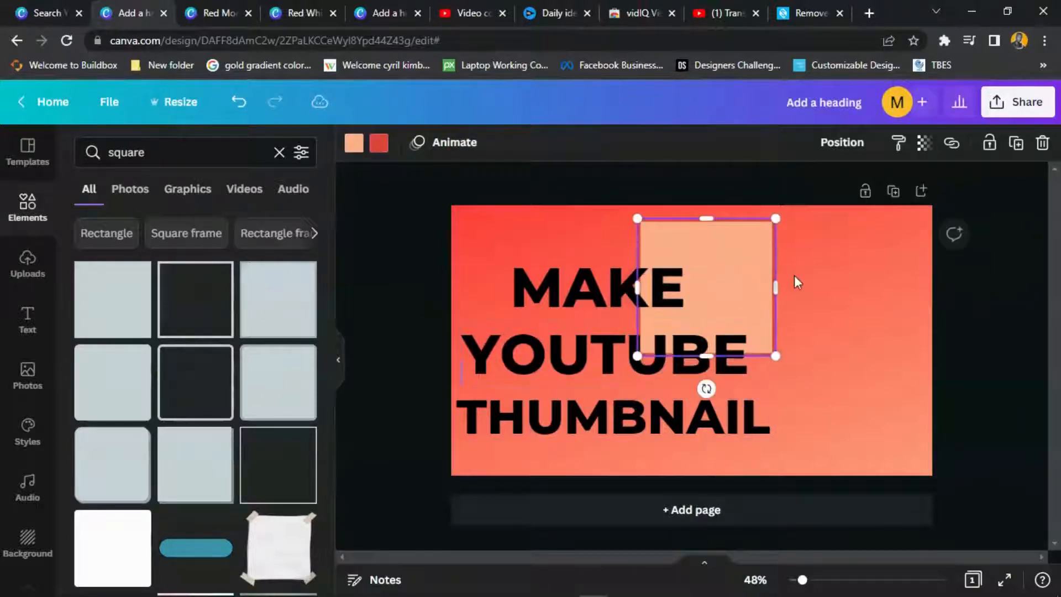
left_click_drag(778, 289, 926, 287)
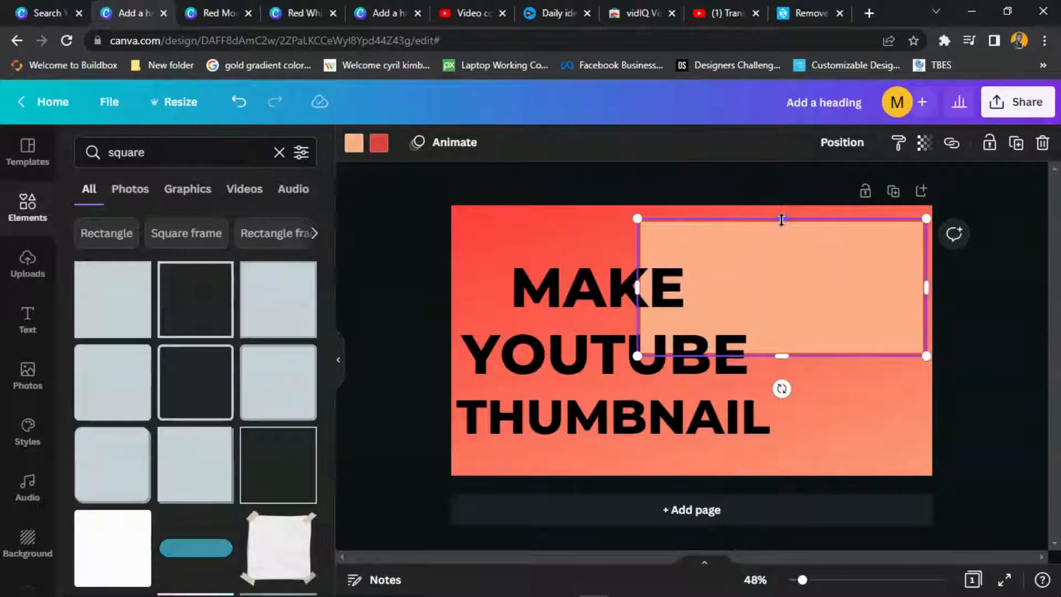
left_click_drag(781, 220, 611, 289)
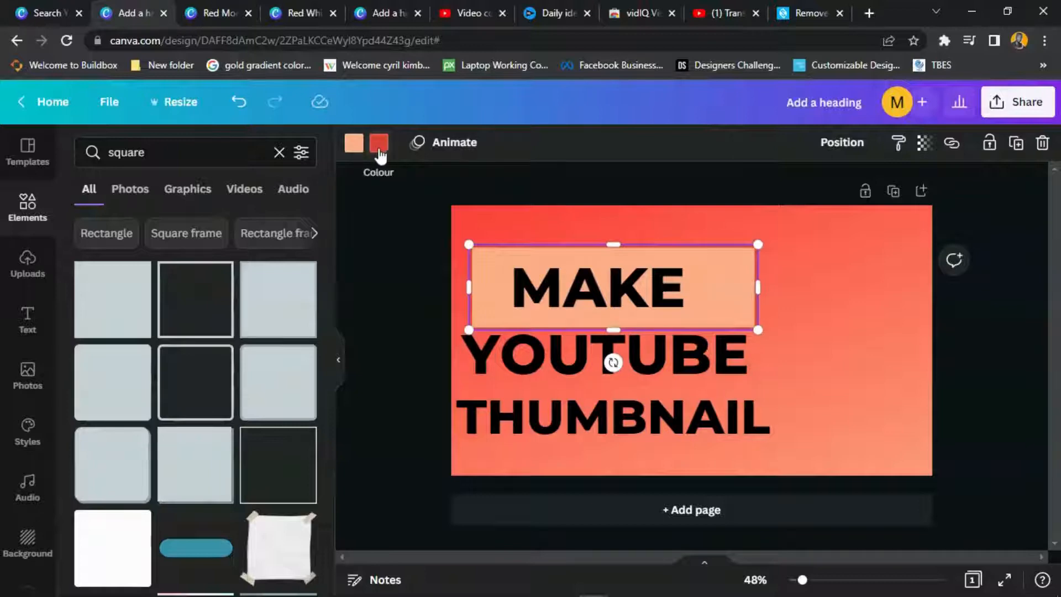
- Fill the box behind MAKE yellow, found via a 'YELL' colour search
left_click(352, 144)
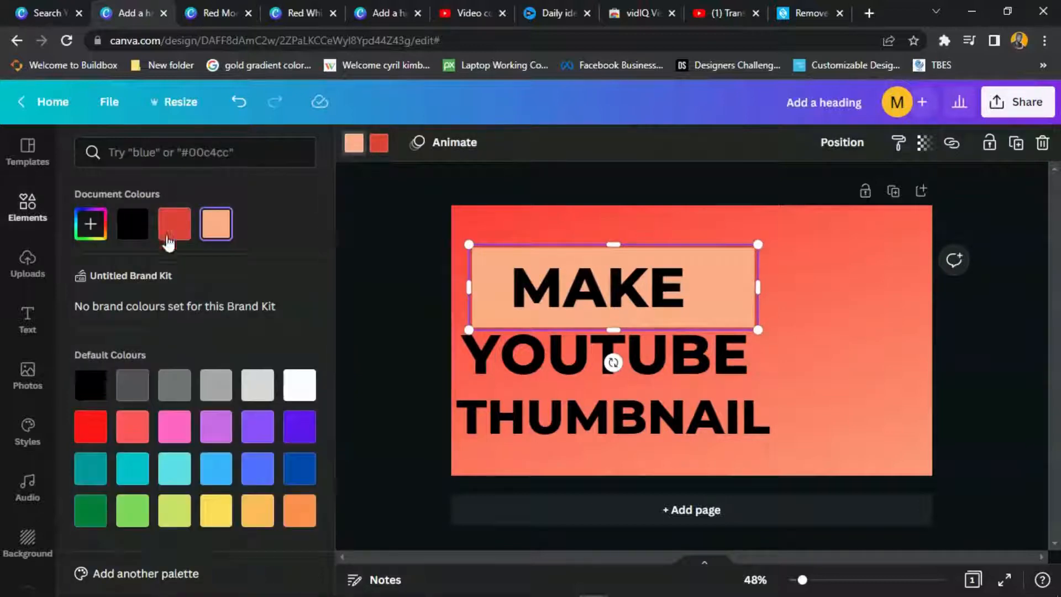
left_click(132, 519)
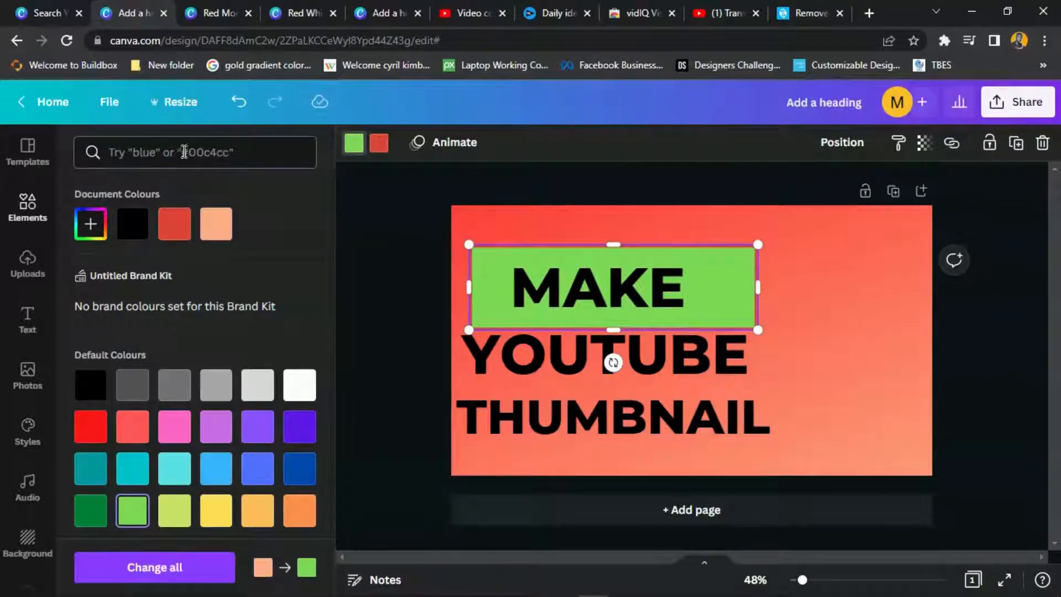
type("YELL")
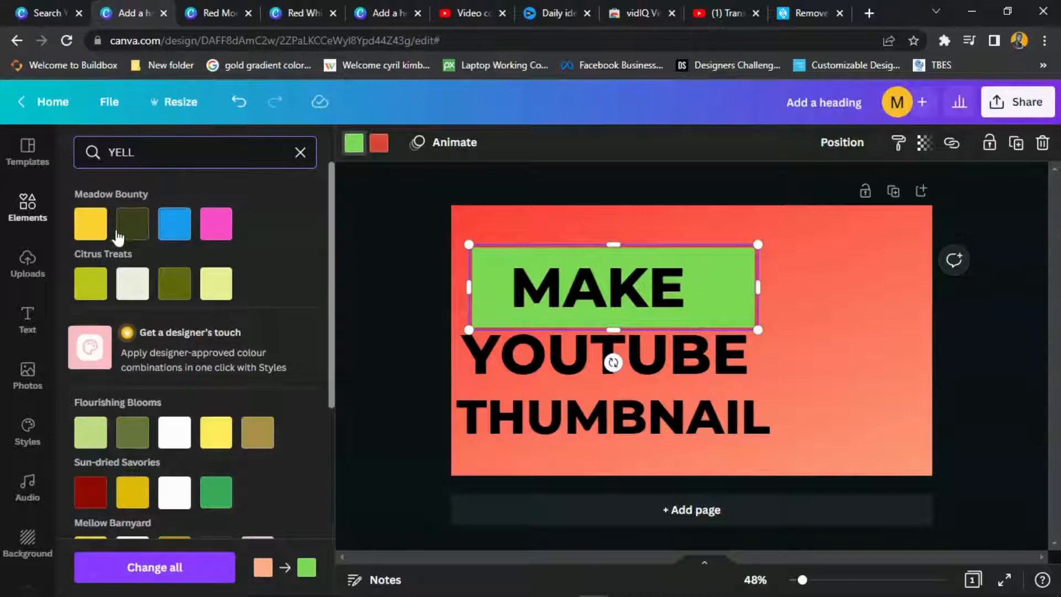
left_click(87, 231)
left_click(87, 230)
left_click(793, 278)
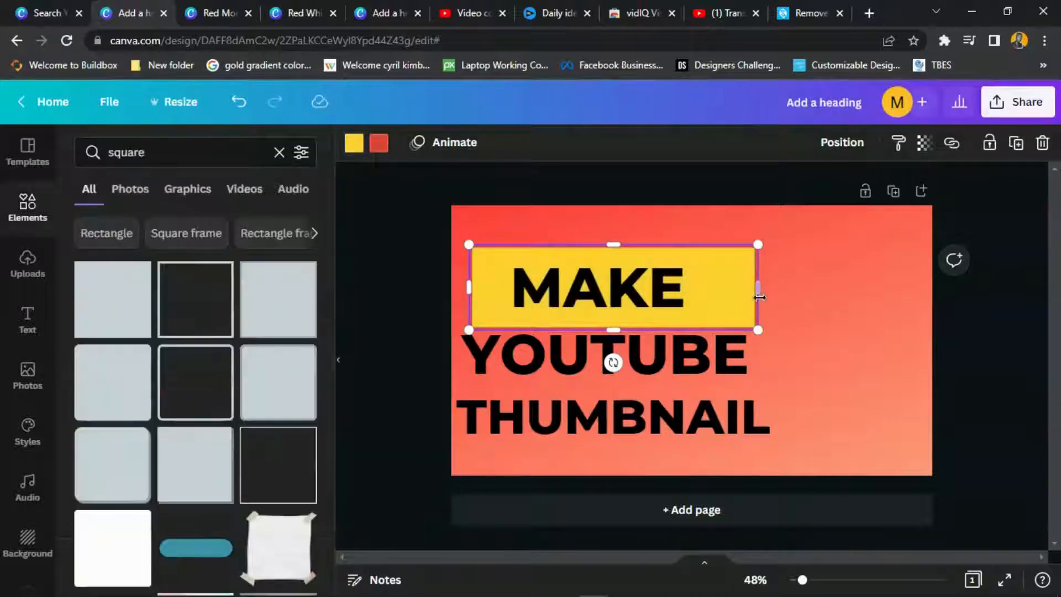
- Give the yellow box a black outline
left_click(379, 142)
left_click(143, 293)
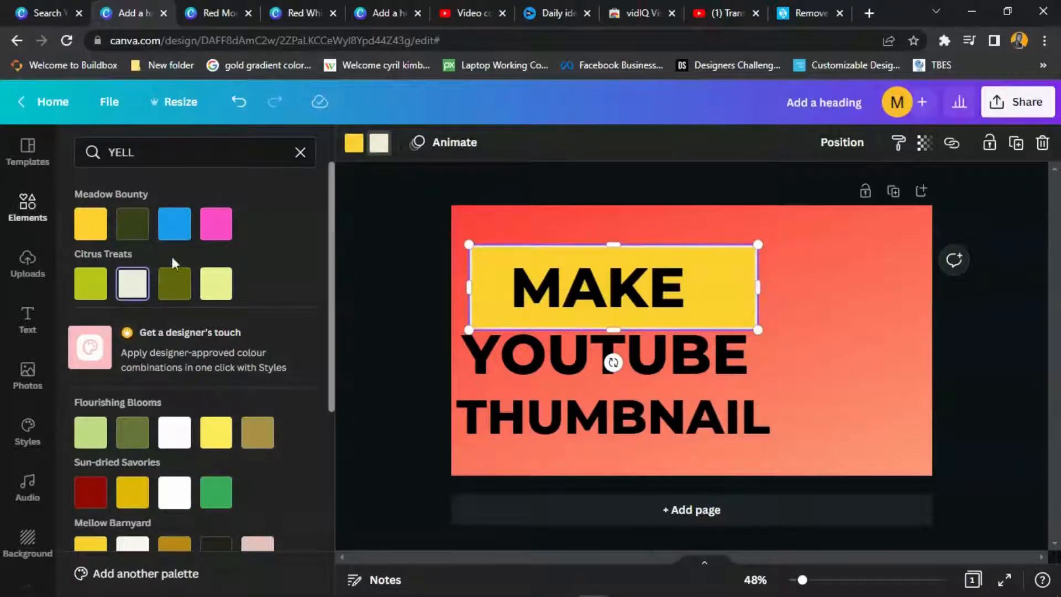
left_click(300, 152)
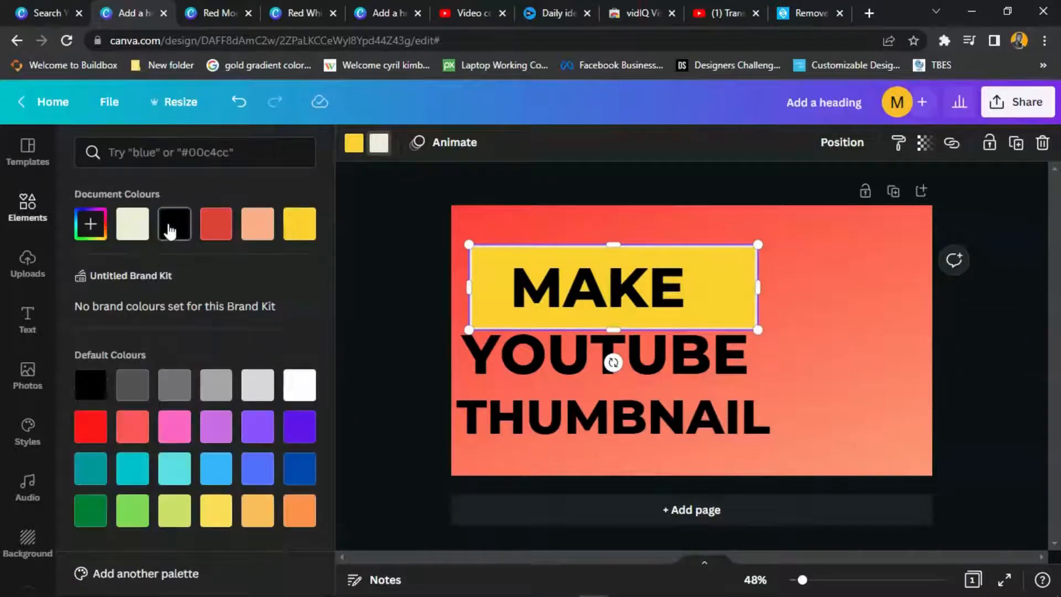
left_click(170, 231)
left_click(828, 356)
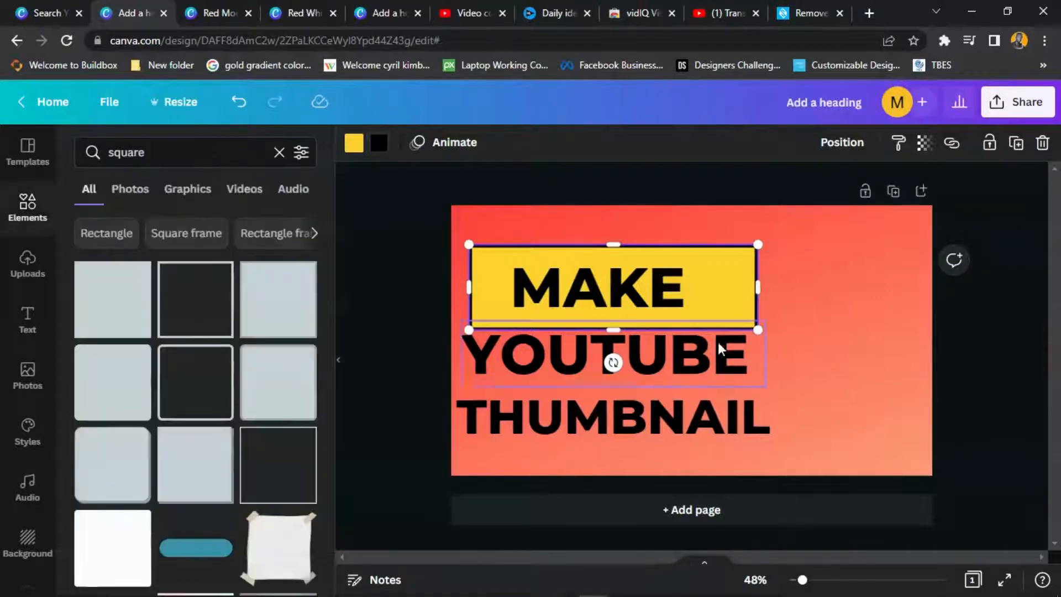
left_click(780, 276)
left_click(741, 284)
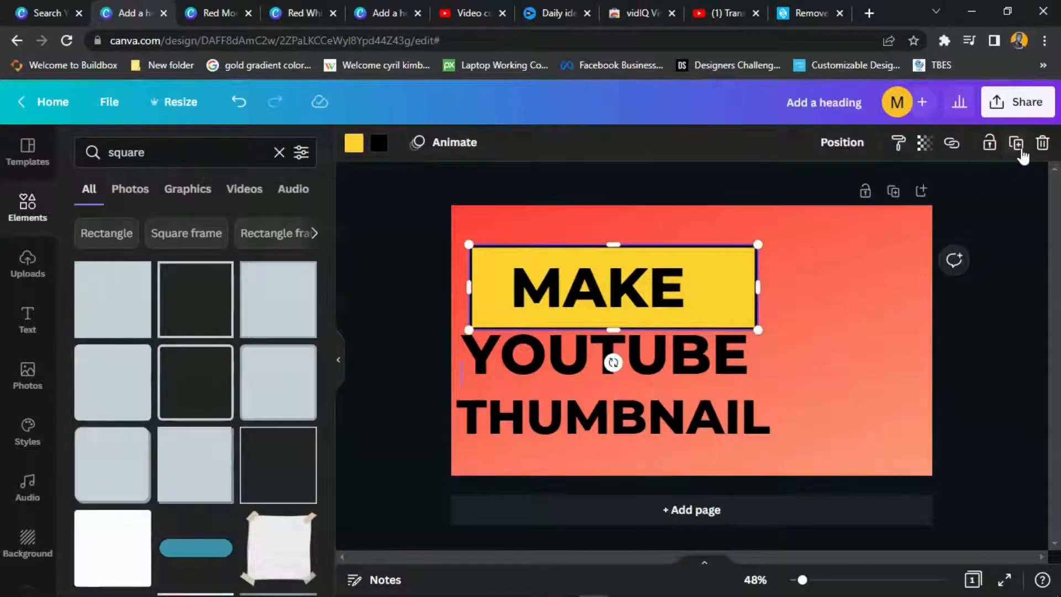
- Duplicate the yellow box and place the copy behind THUMBNAIL
left_click(1015, 143)
left_click_drag(746, 328, 791, 432)
right_click(734, 437)
left_click(774, 461)
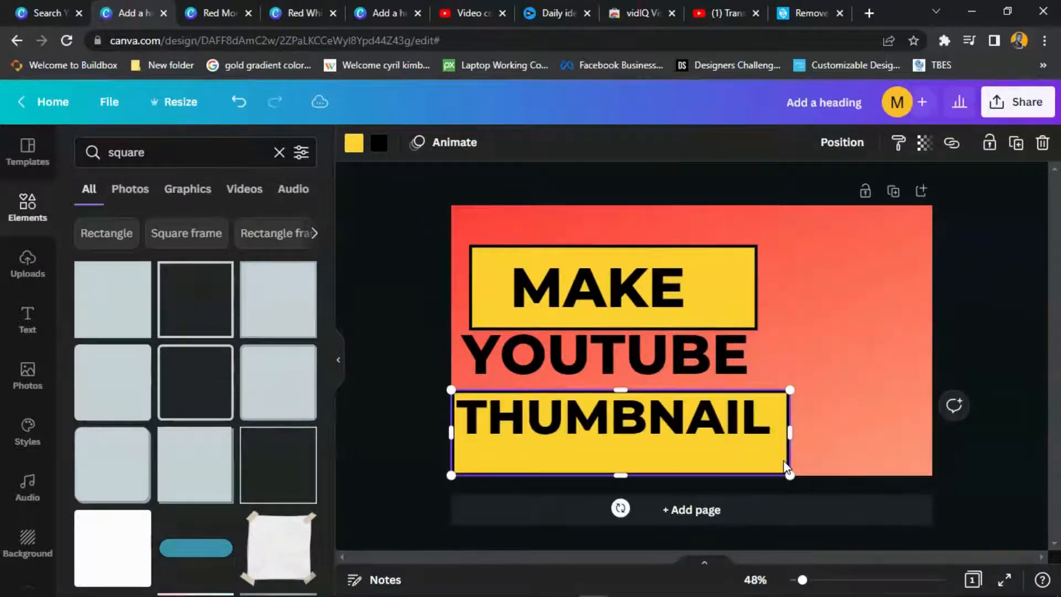
left_click_drag(754, 463, 751, 453)
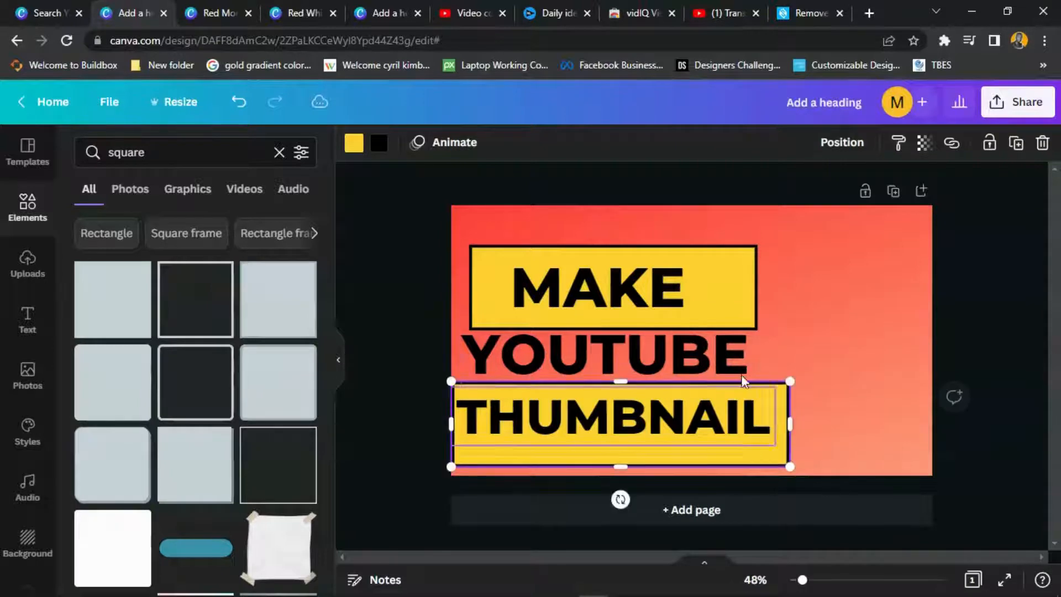
- Try white for the YOUTUBE text, nudge the MAKE box, then return YOUTUBE to black
left_click(710, 362)
left_click(591, 144)
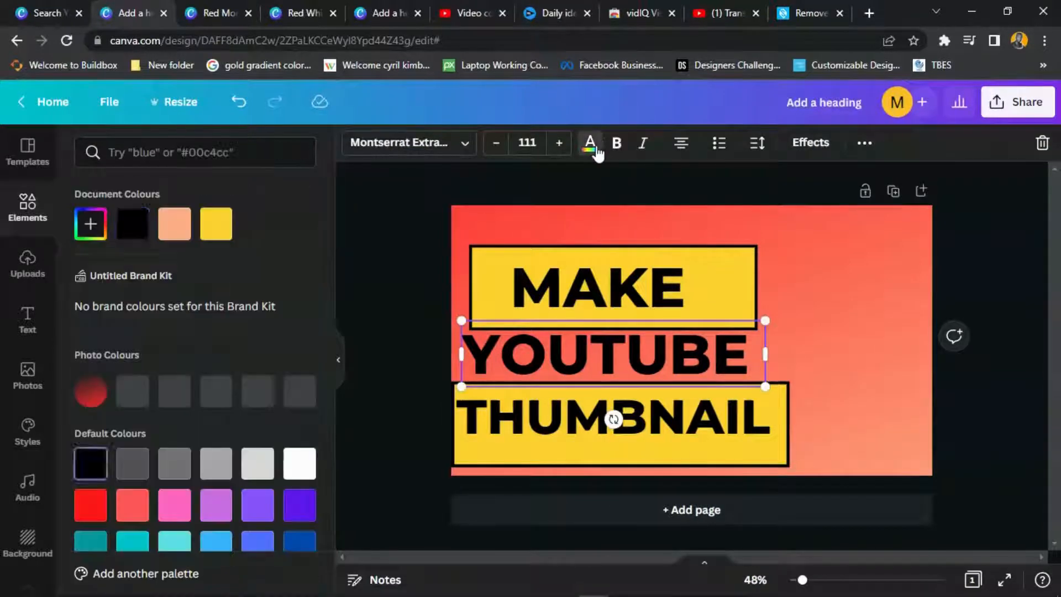
left_click(299, 385)
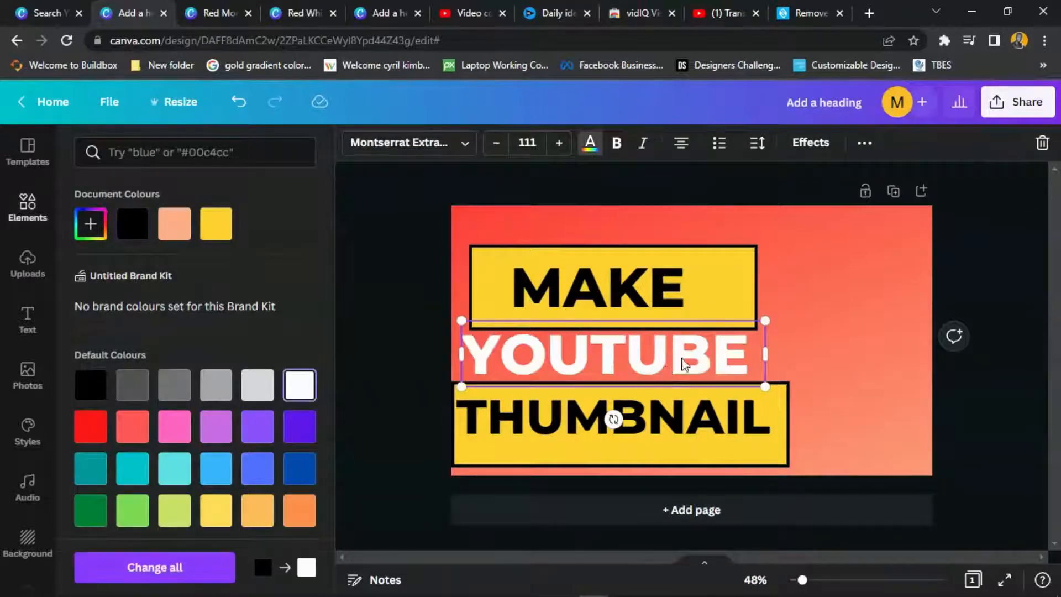
left_click(709, 268)
left_click_drag(709, 266, 713, 268)
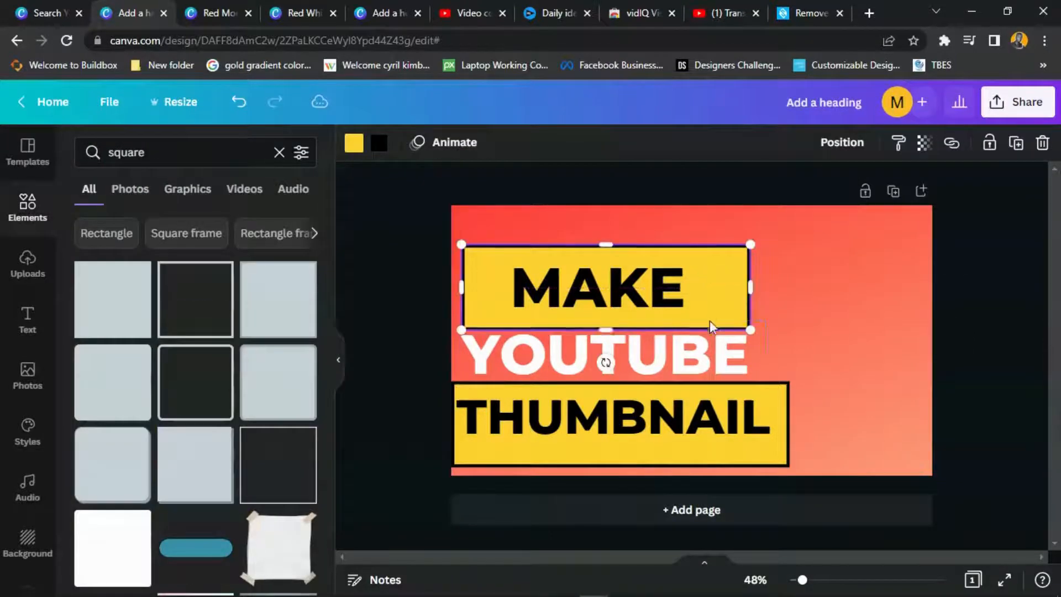
left_click(724, 361)
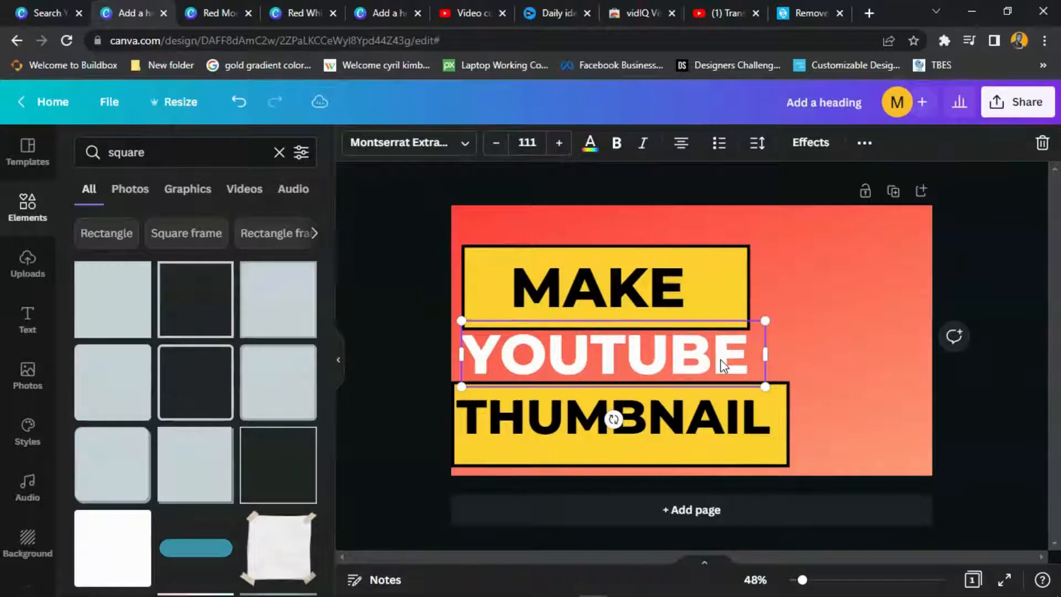
left_click(590, 143)
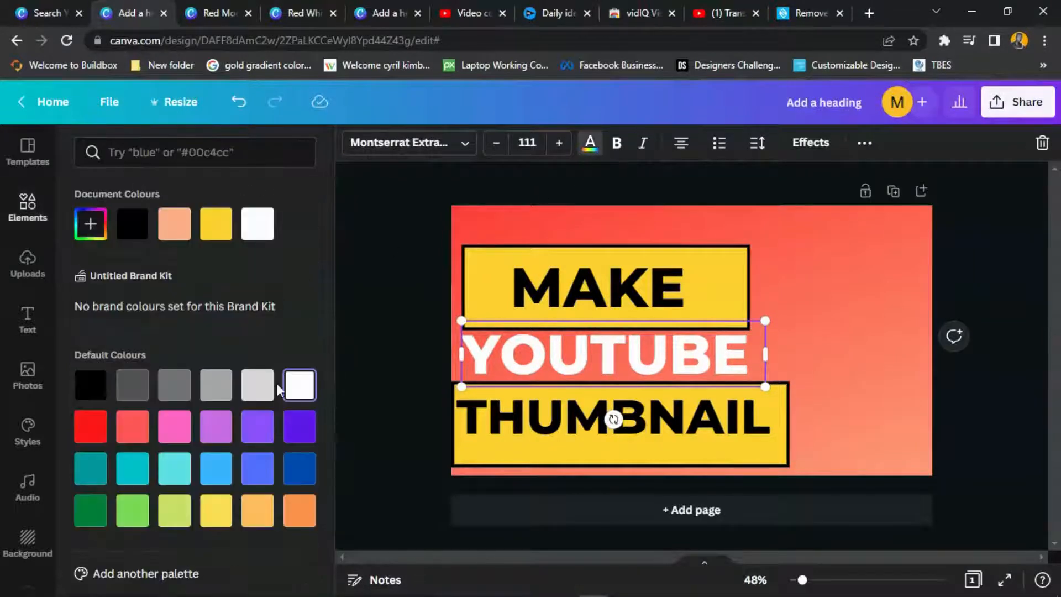
left_click(133, 224)
- Turn the MAKE and THUMBNAIL text red
left_click(616, 296)
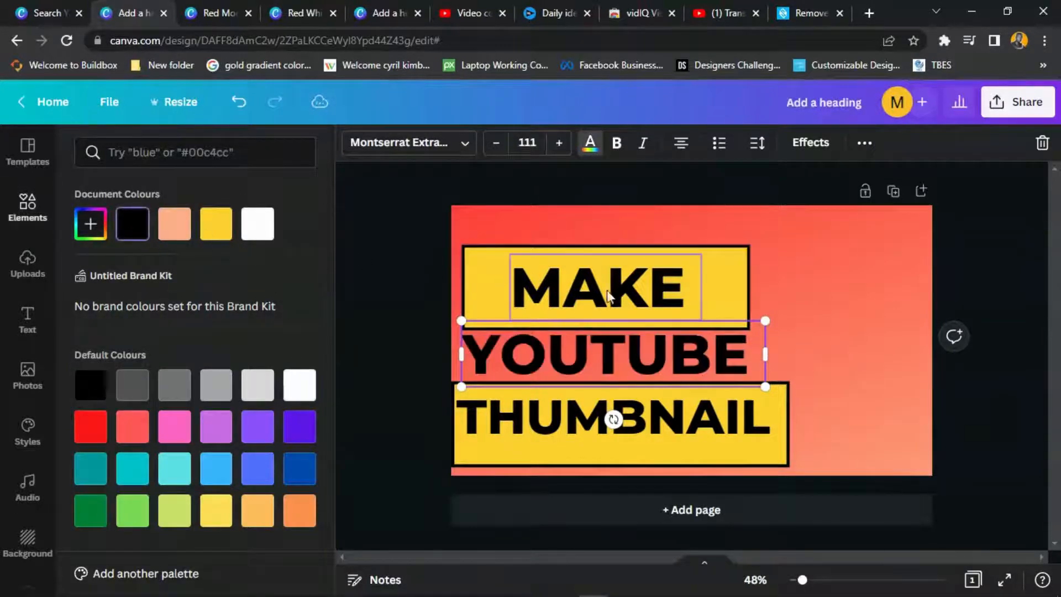
left_click(258, 224)
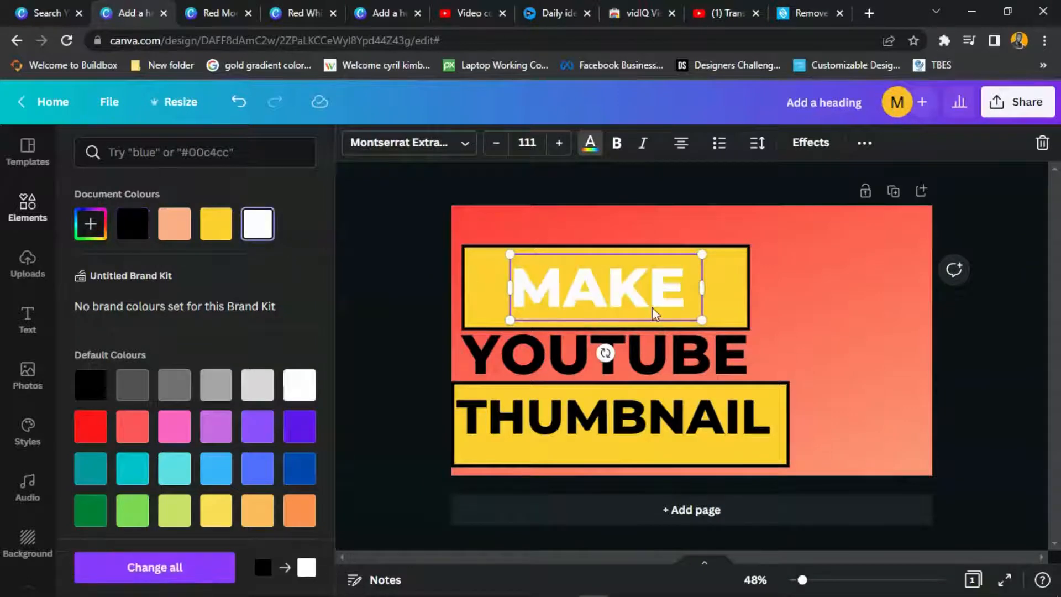
left_click(94, 426)
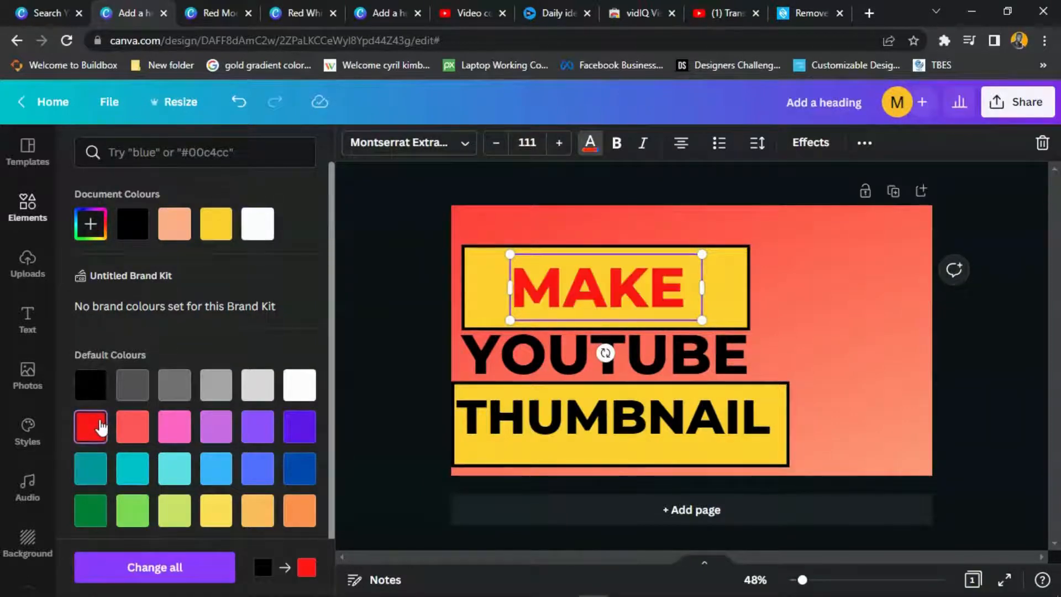
left_click(585, 432)
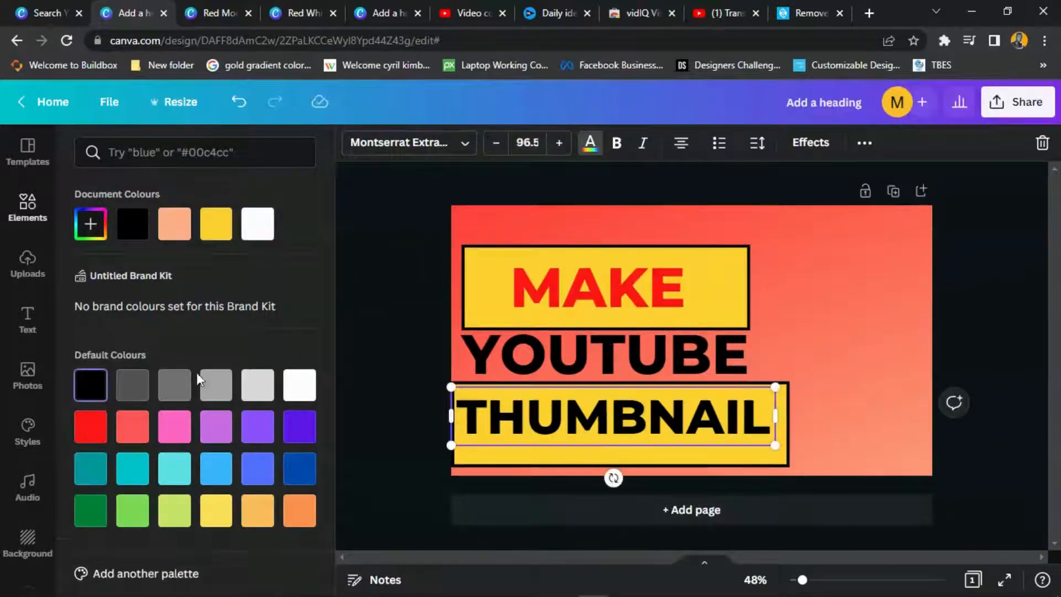
left_click(110, 426)
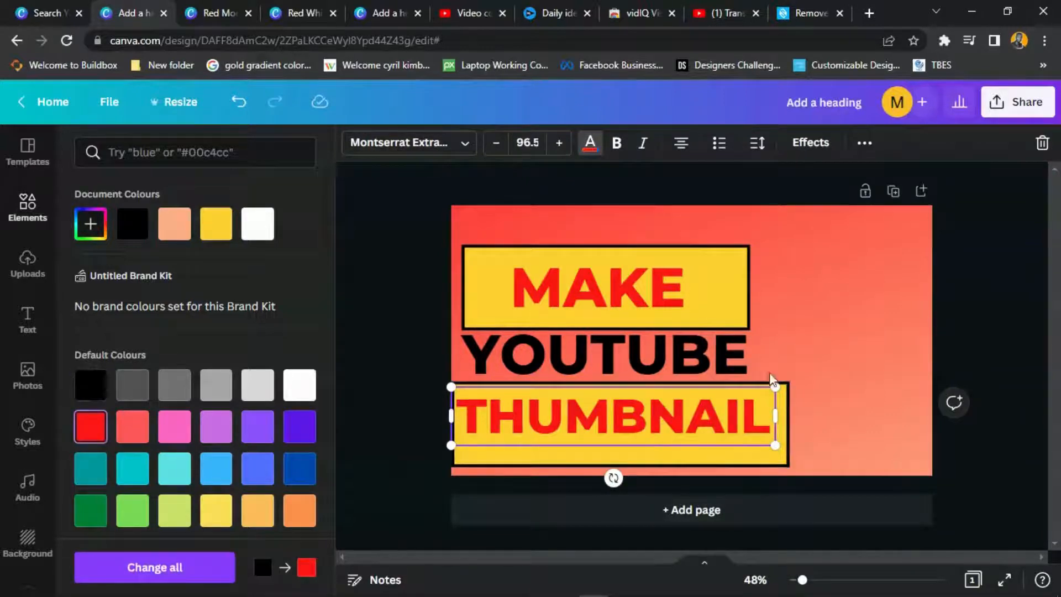
left_click(688, 411)
- Centre THUMBNAIL within its yellow box
left_click(790, 369)
left_click_drag(618, 421, 625, 429)
left_click(843, 281)
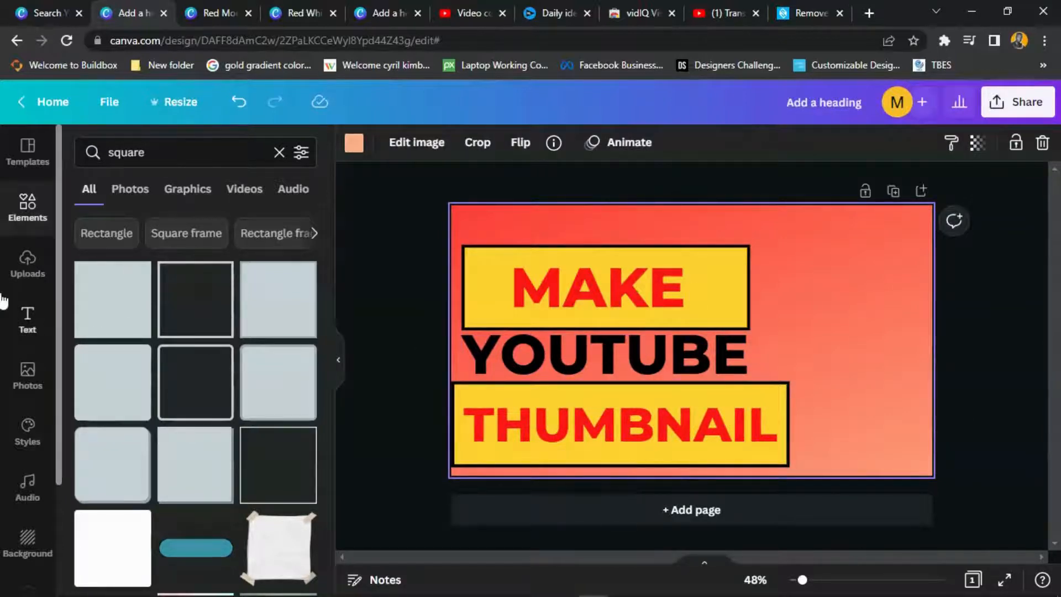
left_click(34, 268)
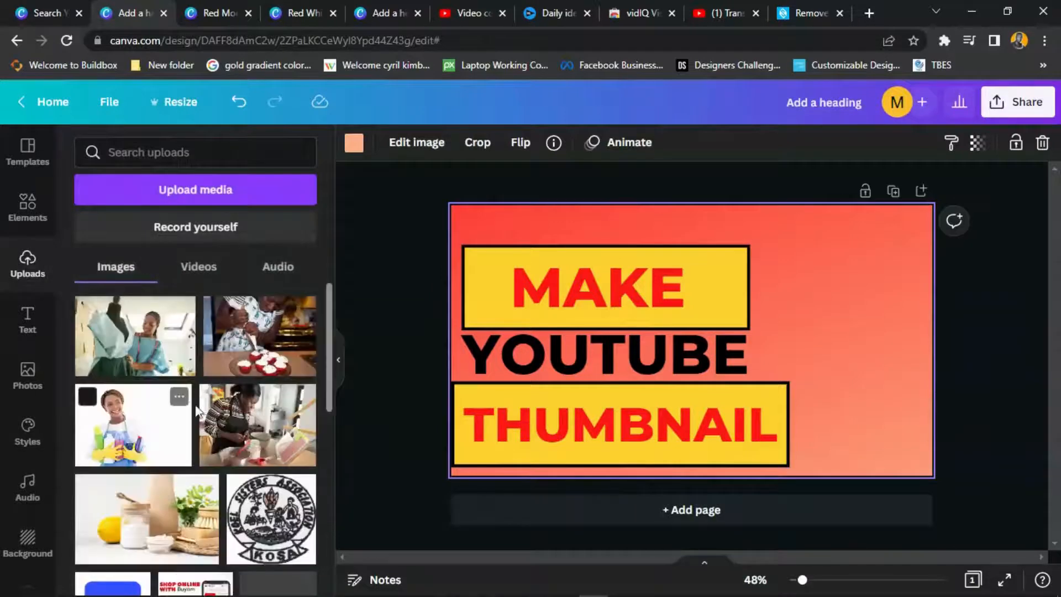
- Add the excited man photo and place it on the thumbnail's right side
scroll(199, 491, "down", 8)
left_click(111, 481)
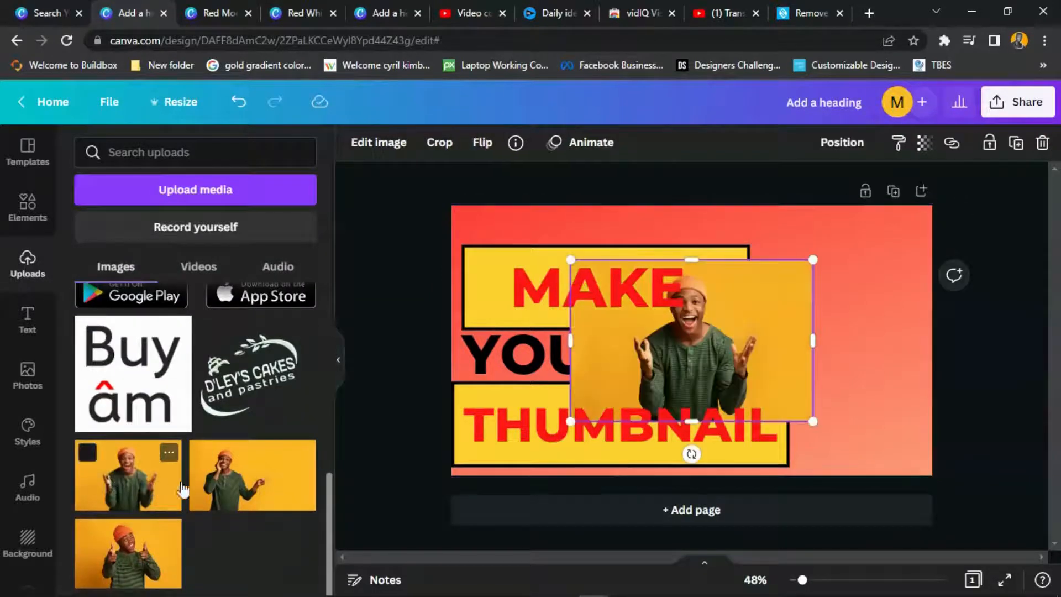
left_click_drag(727, 323, 543, 200)
left_click_drag(786, 321, 871, 338)
- Remove the photo's background with Background Remover and nudge it slightly left
left_click(349, 144)
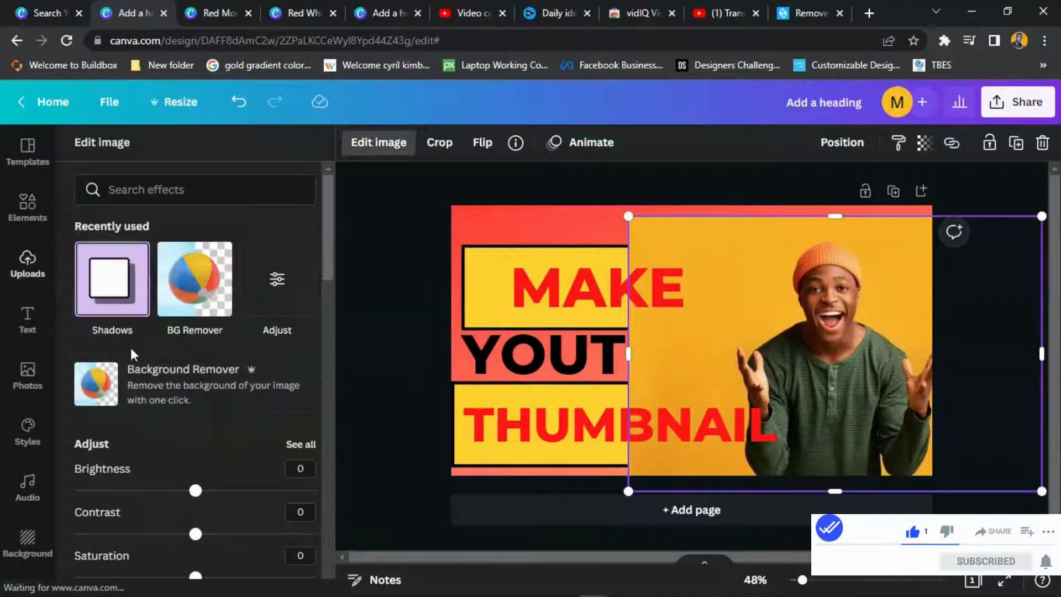
left_click(134, 393)
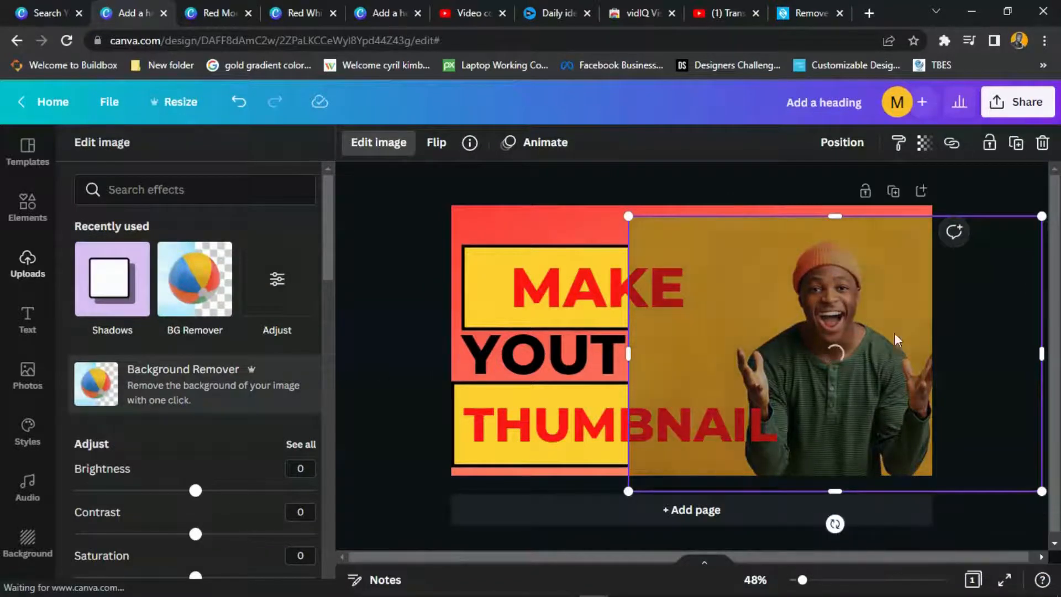
left_click_drag(863, 284, 844, 279)
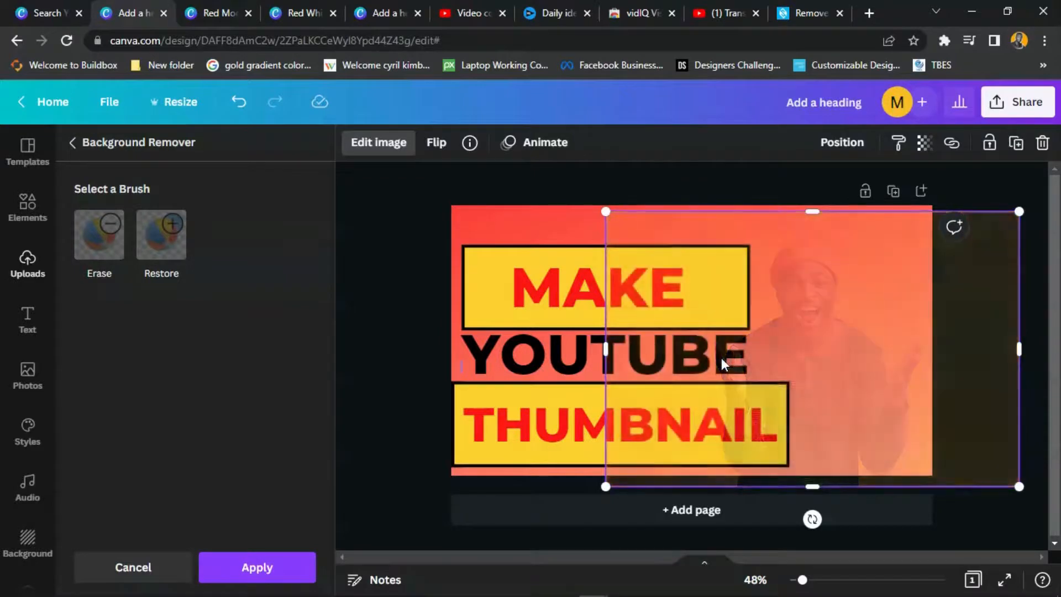
- Keep the background removal and resize the man's cut-out toward the right edge
left_click(270, 559)
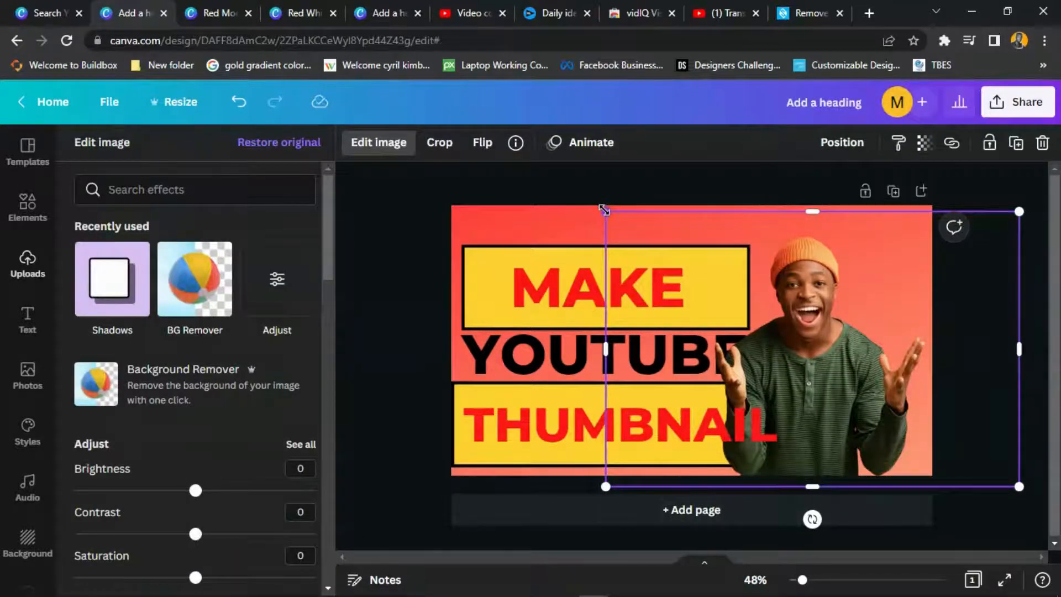
left_click_drag(603, 211, 655, 245)
left_click_drag(826, 339, 815, 328)
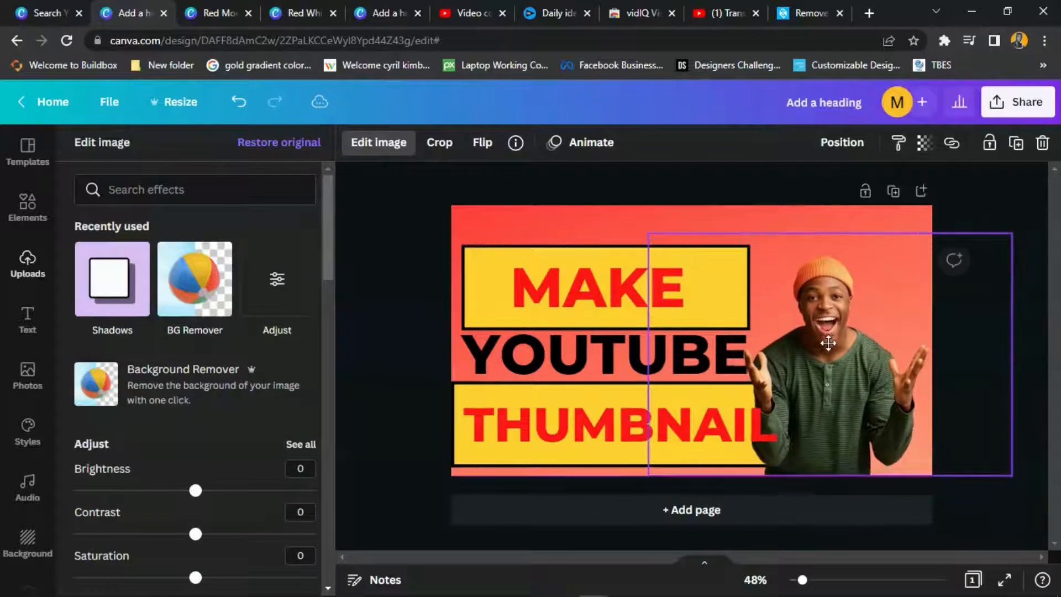
left_click_drag(1004, 236, 1050, 190)
left_click_drag(858, 337, 825, 338)
- Nudge YOUTUBE slightly left and fine-tune the man's size and position beside it
left_click_drag(522, 356, 515, 356)
left_click_drag(801, 350, 811, 363)
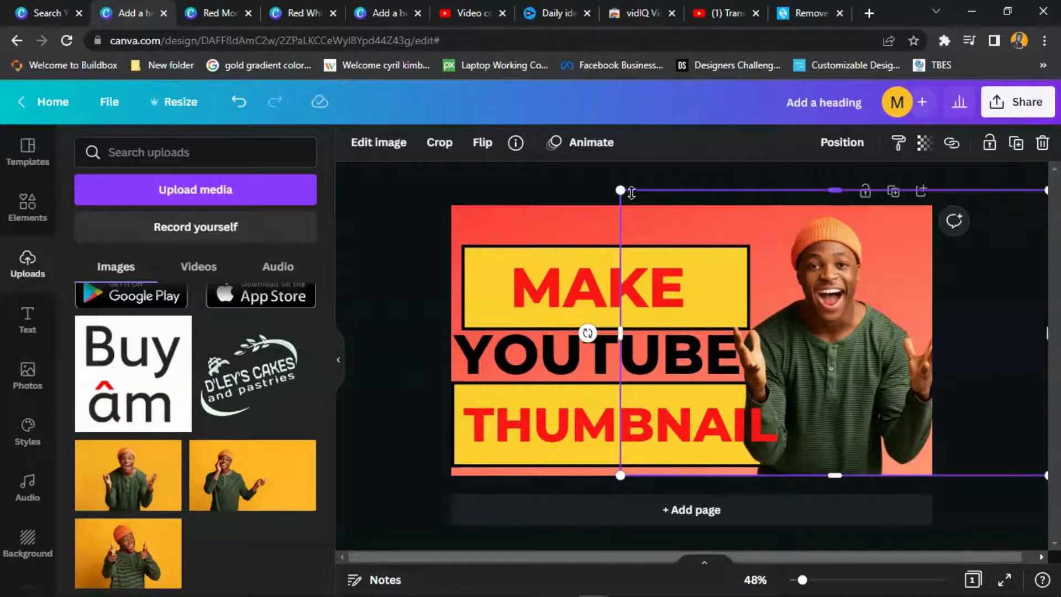
left_click_drag(623, 192, 684, 232)
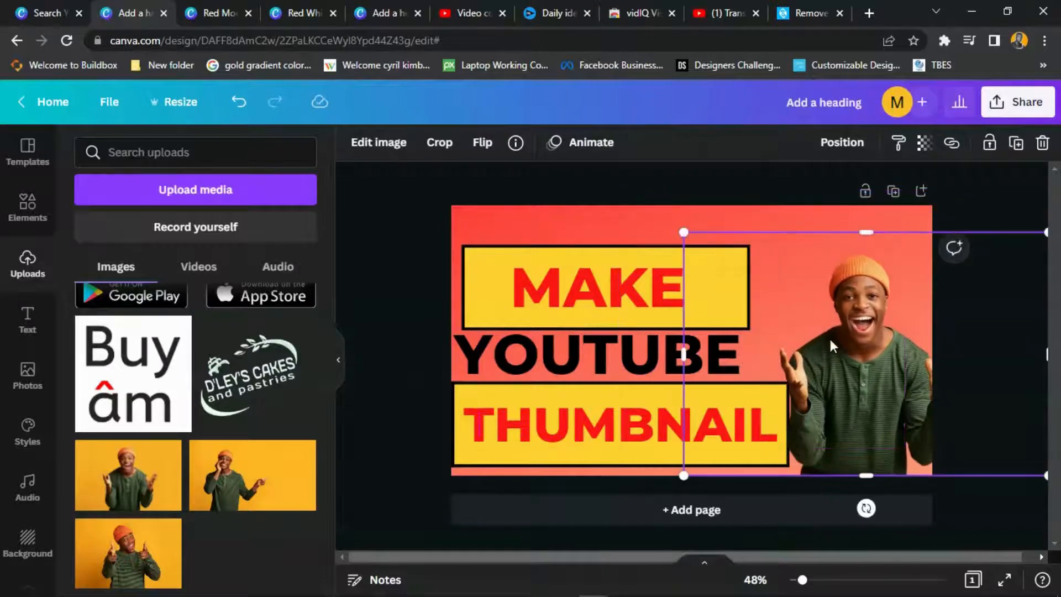
left_click_drag(828, 336, 827, 350)
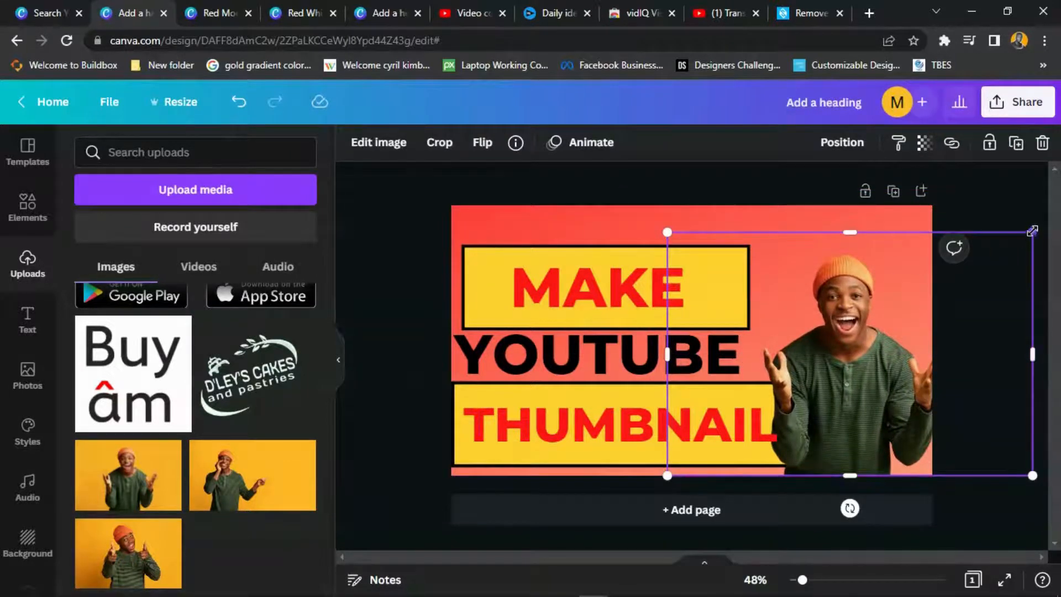
left_click_drag(1032, 230, 1037, 228)
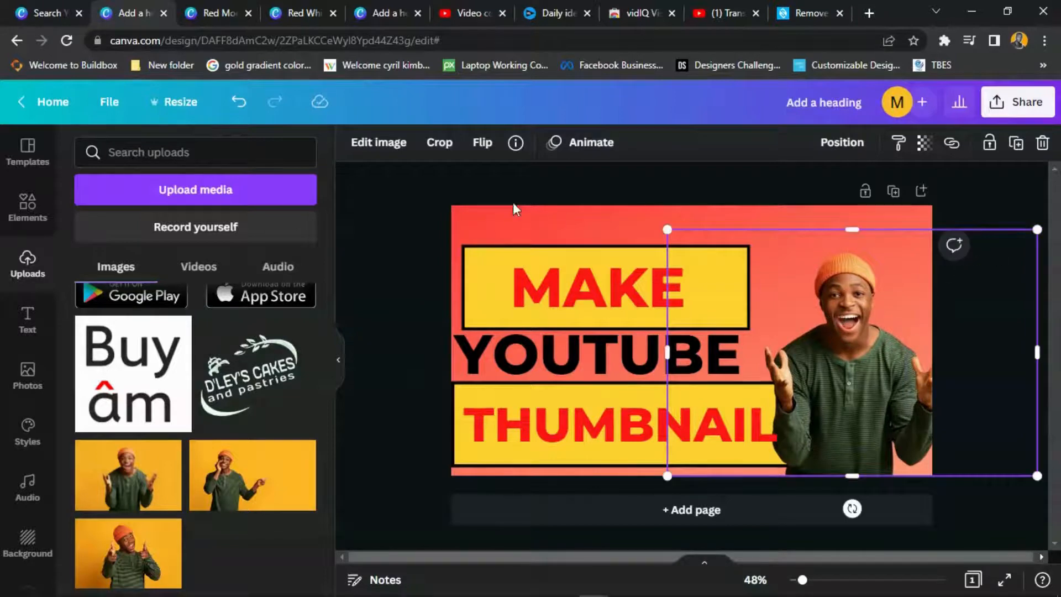
- Add a Glow shadow to the man with larger size, transparency 100 and blur 0
left_click(378, 142)
left_click(181, 285)
left_click(208, 231)
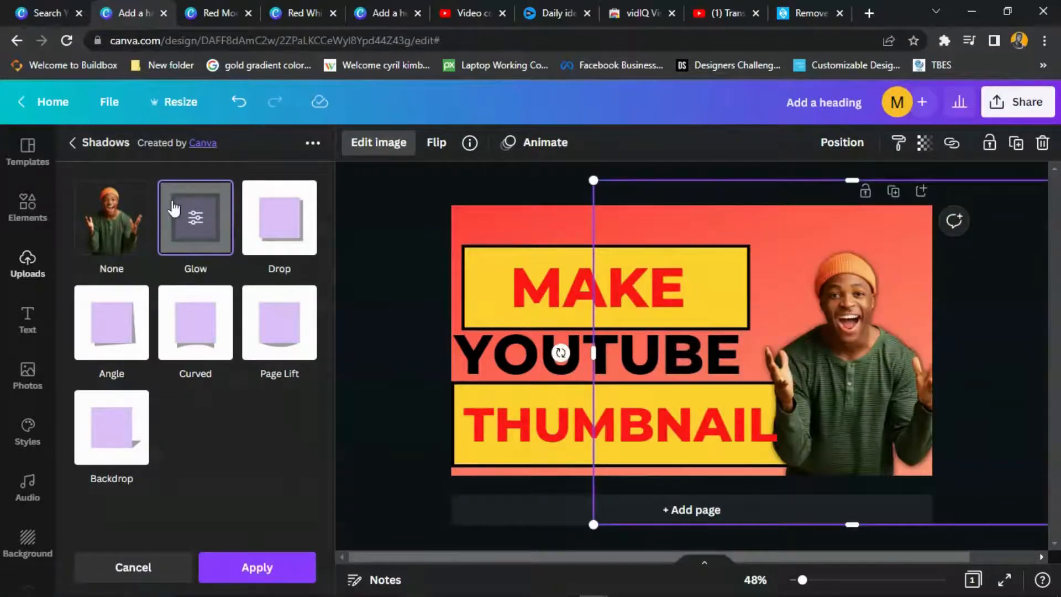
left_click(173, 209)
left_click_drag(110, 215, 136, 217)
left_click_drag(193, 262, 350, 265)
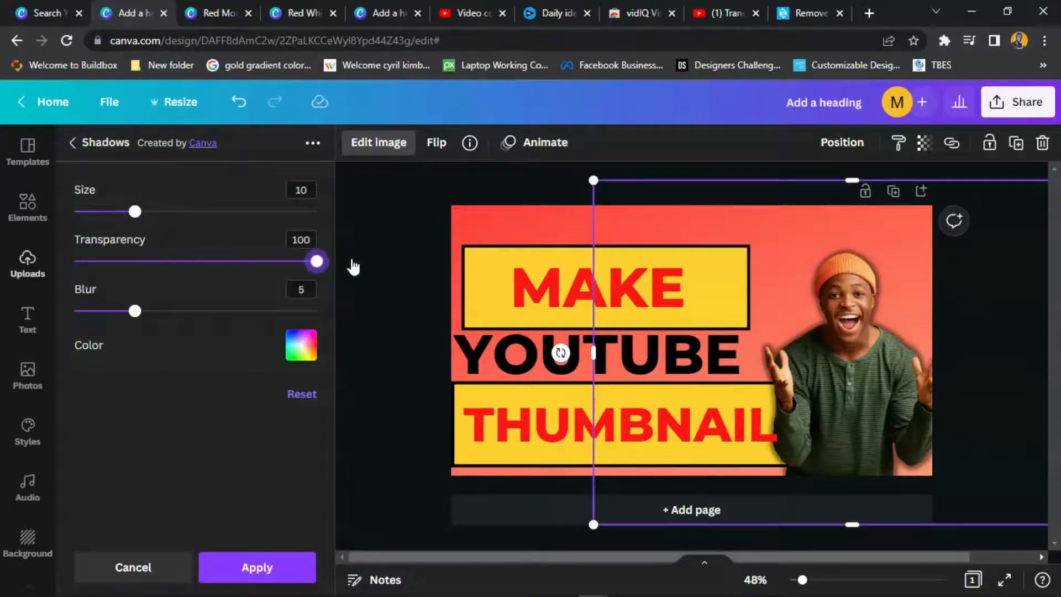
left_click_drag(139, 312, 74, 311)
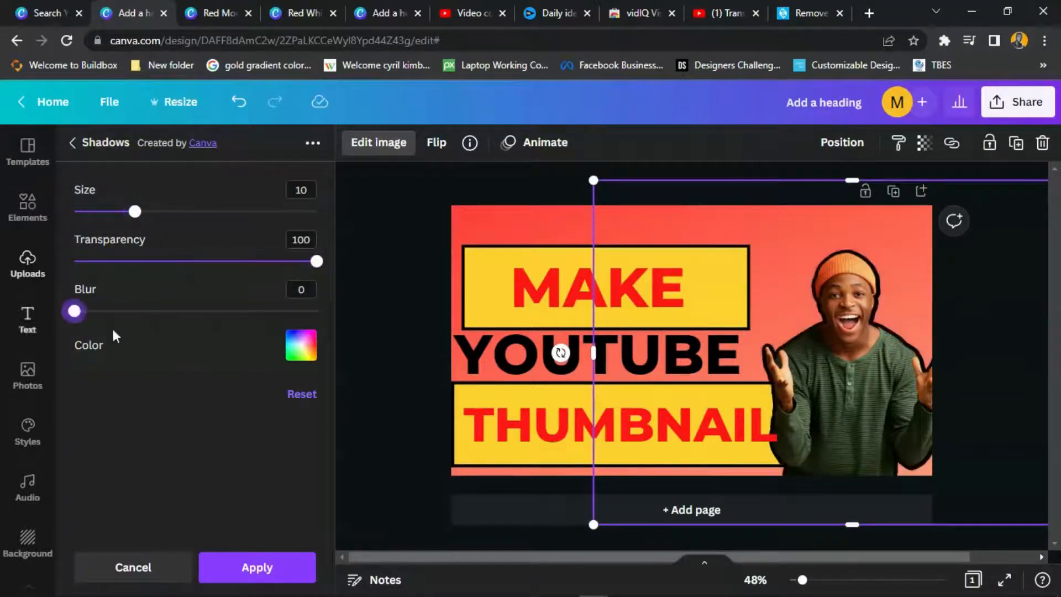
- Set the glow colour to black for a solid outline, after trying white and yellow
left_click(313, 344)
left_click(489, 204)
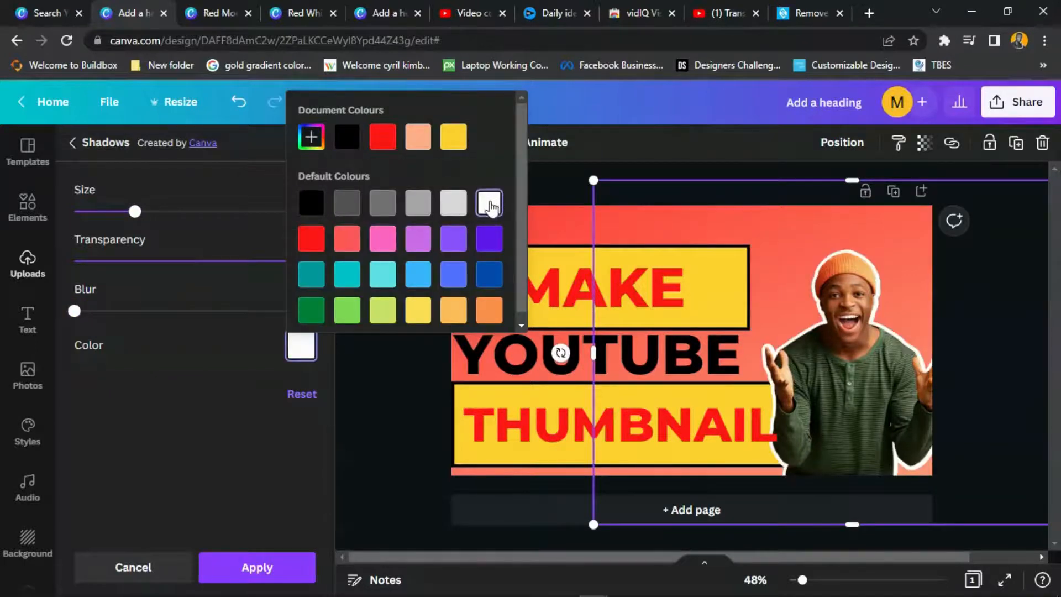
left_click(312, 211)
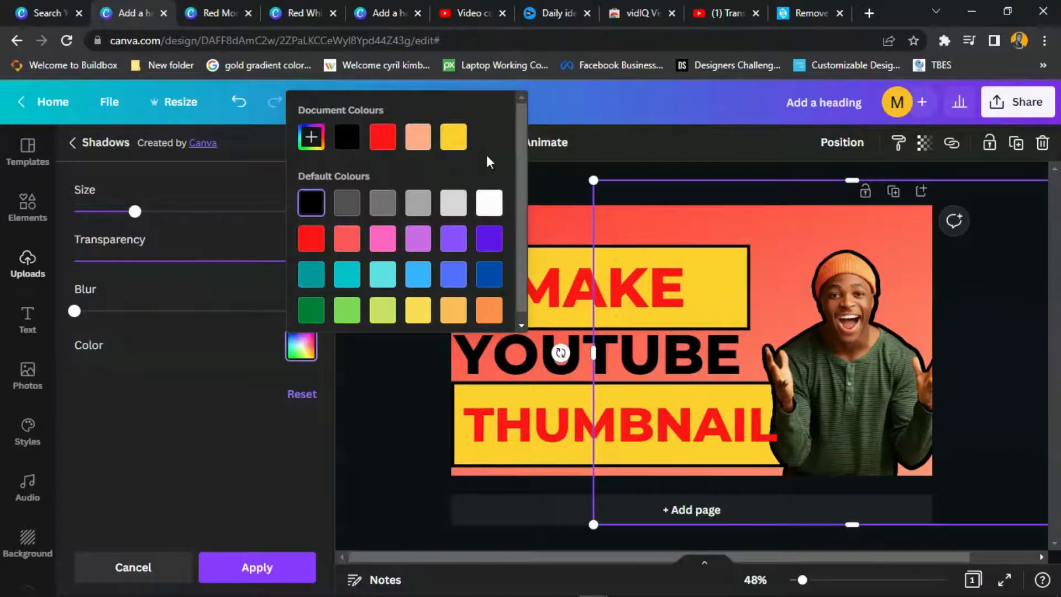
left_click(450, 147)
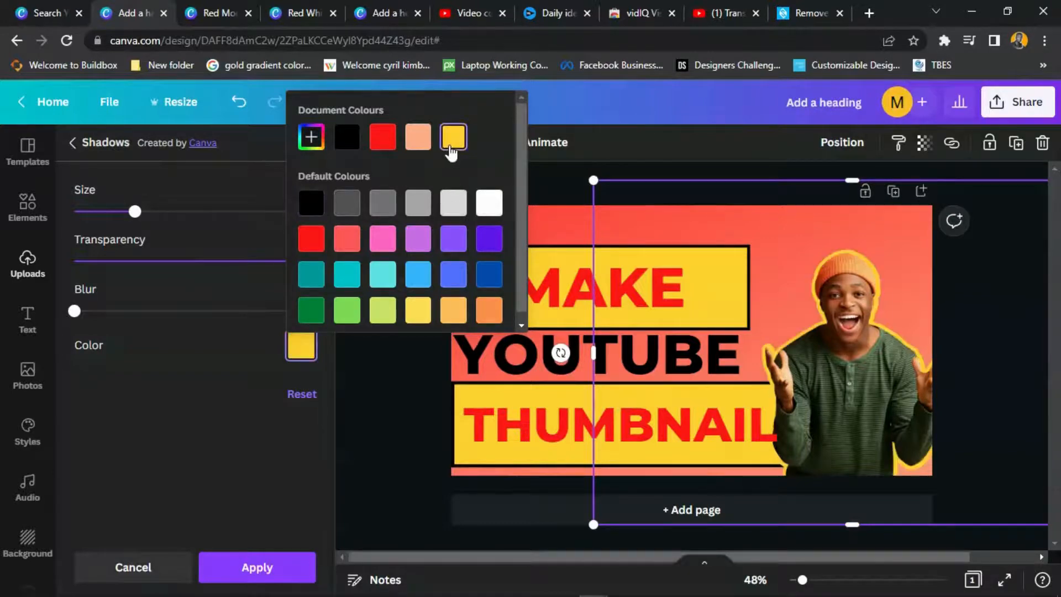
left_click(313, 206)
left_click(568, 197)
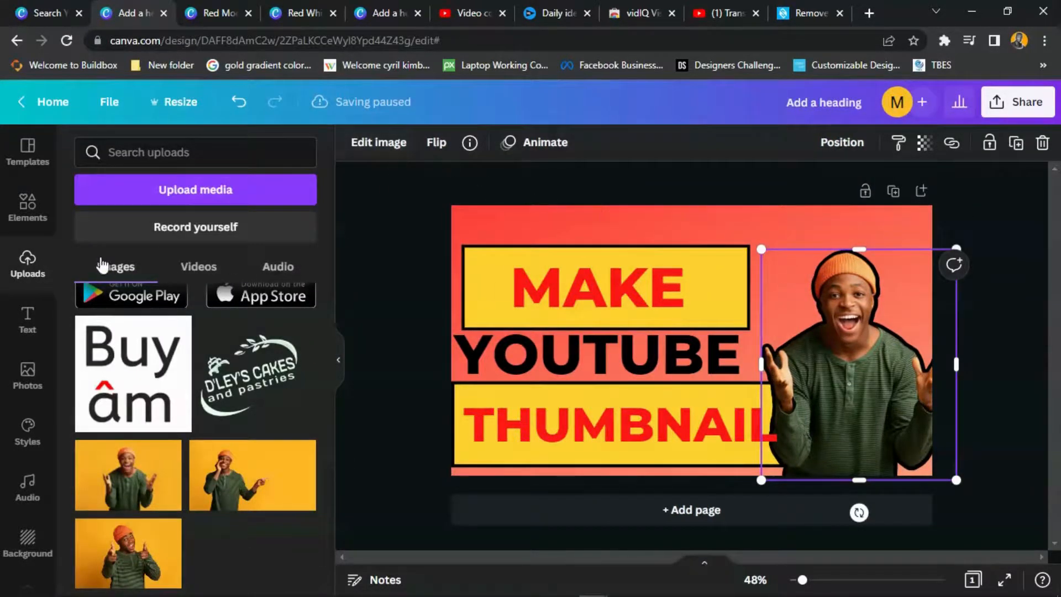
- Replace the red page background with the blue gradient
left_click(28, 539)
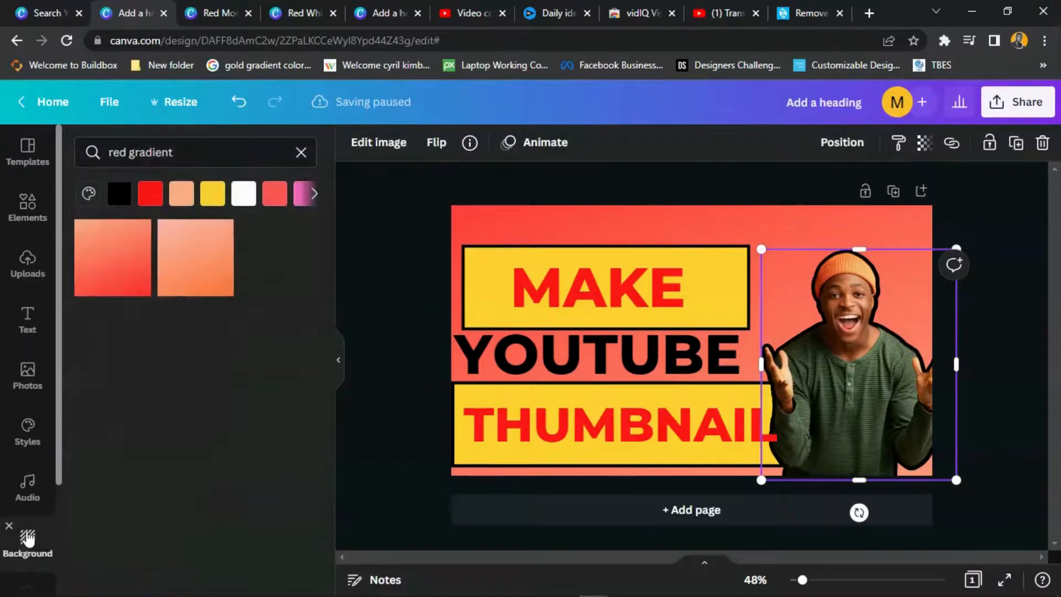
left_click(301, 152)
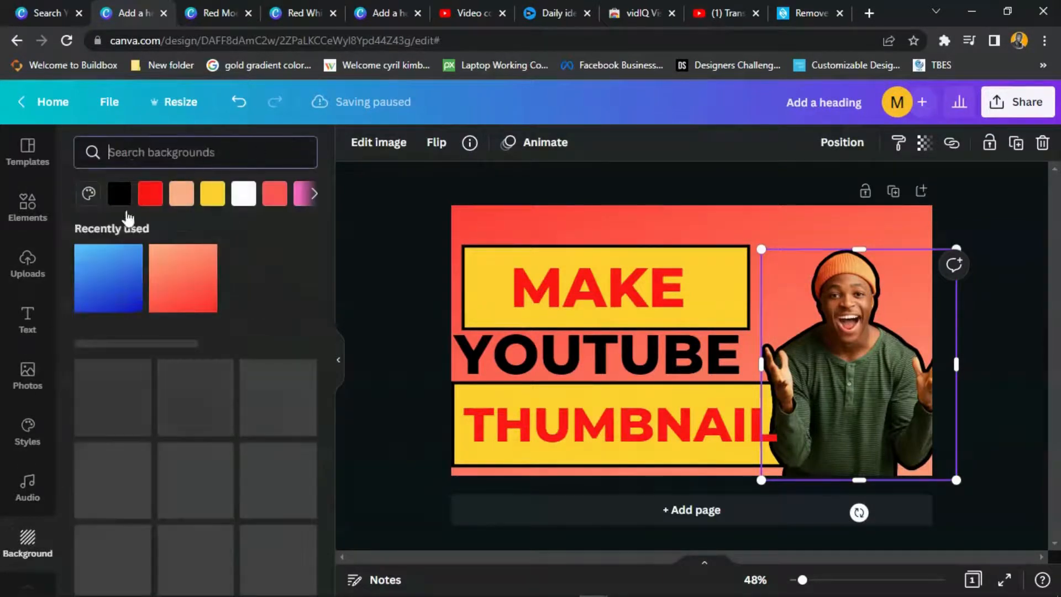
left_click(104, 290)
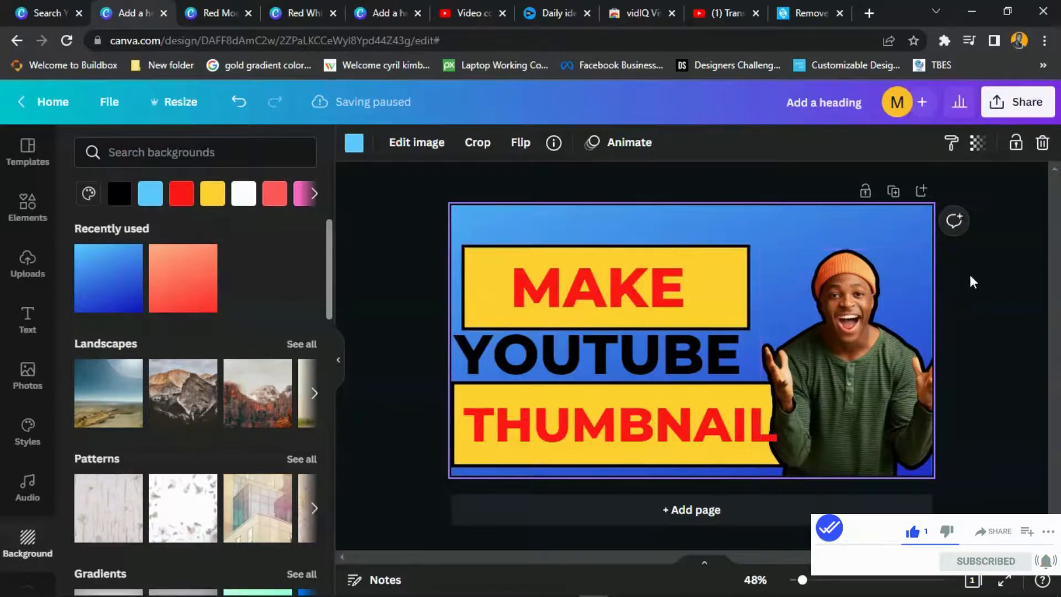
left_click(993, 278)
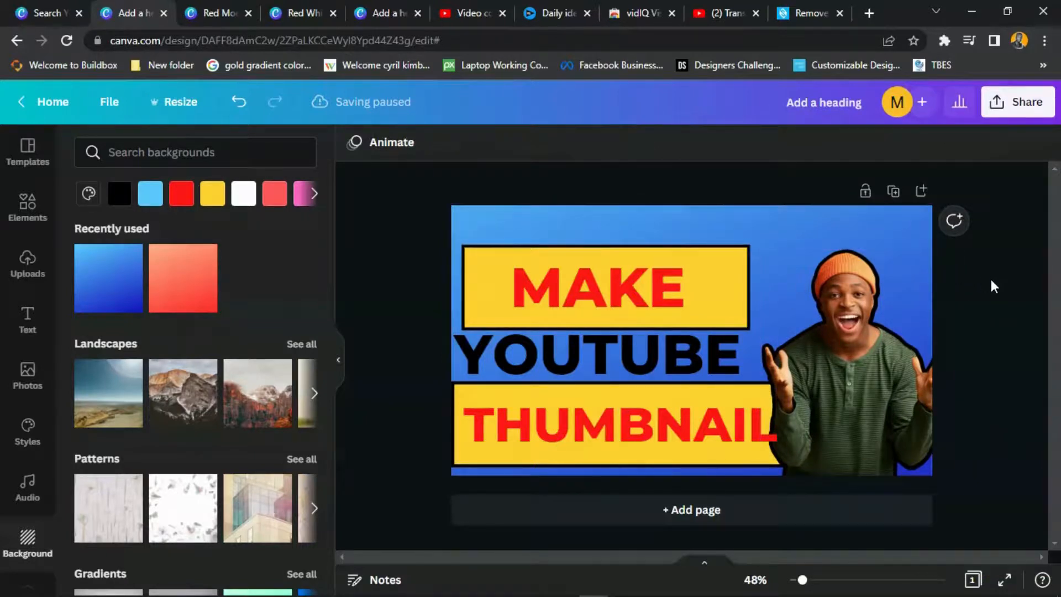
- Change the YOUTUBE text colour to white
left_click(884, 327)
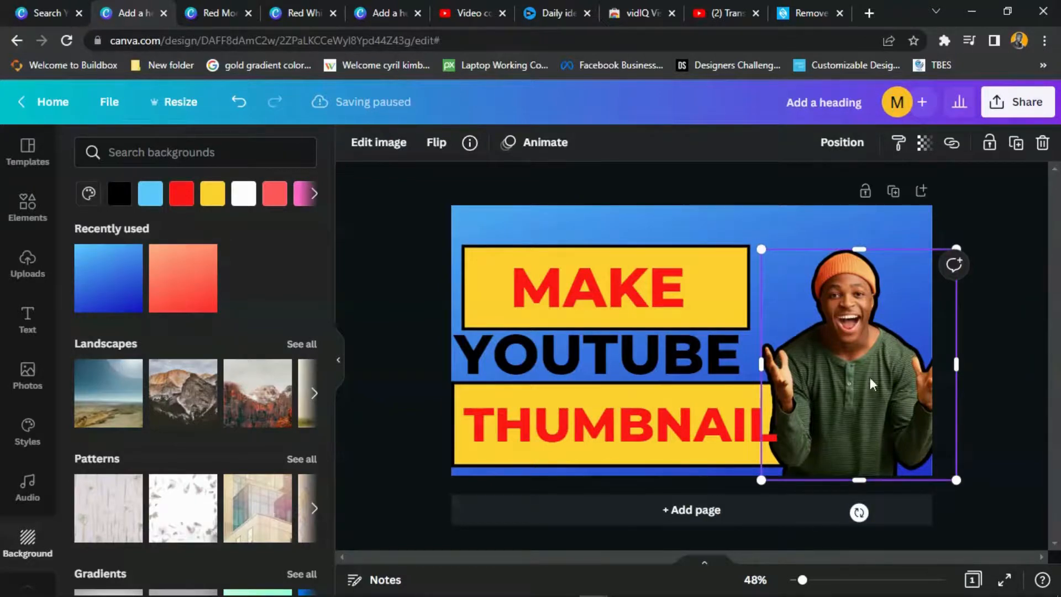
left_click(707, 365)
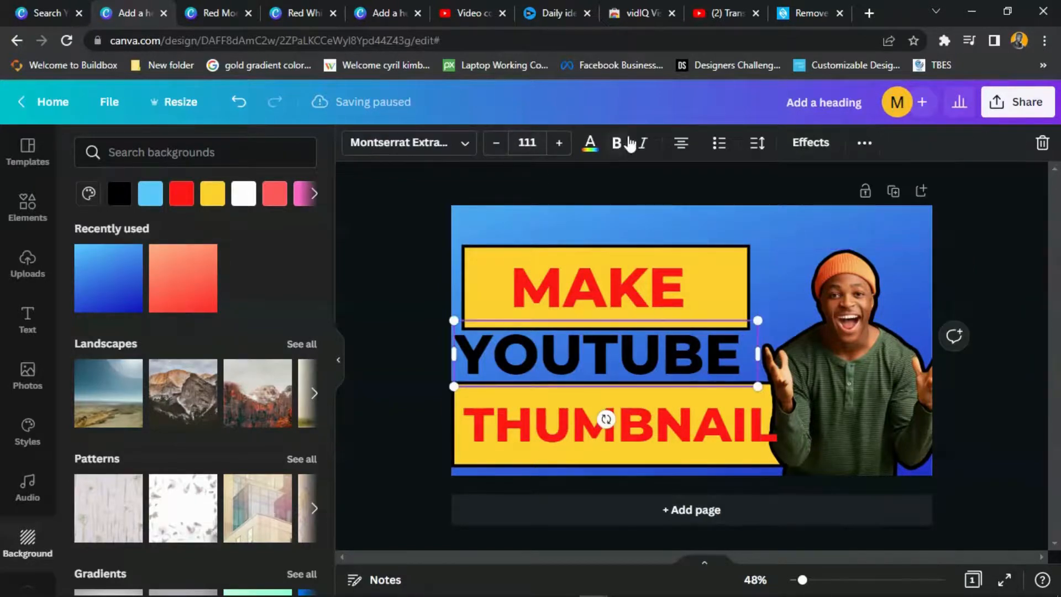
left_click(589, 142)
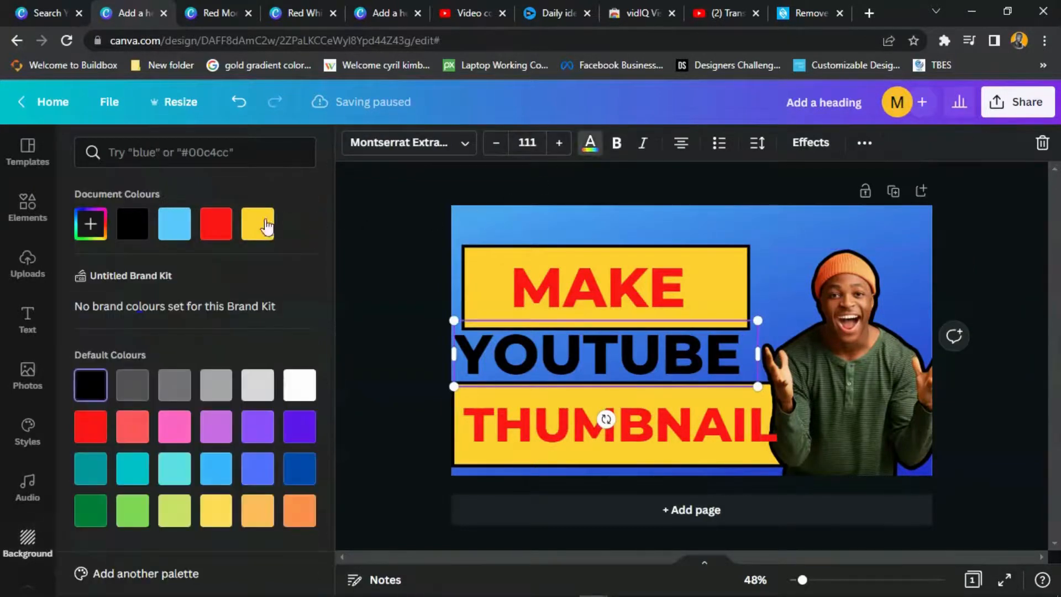
left_click(299, 385)
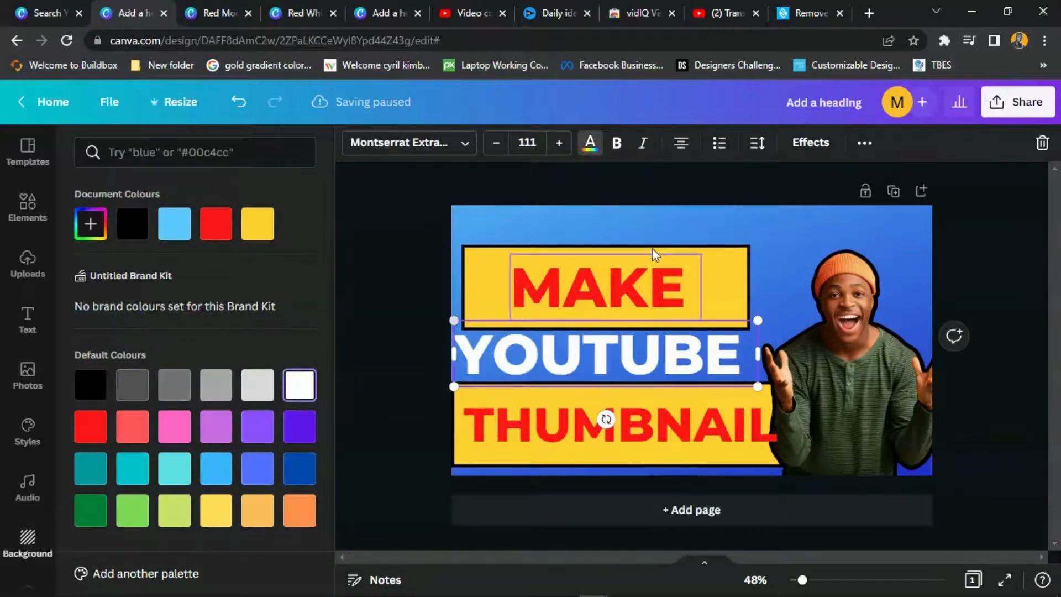
left_click(829, 206)
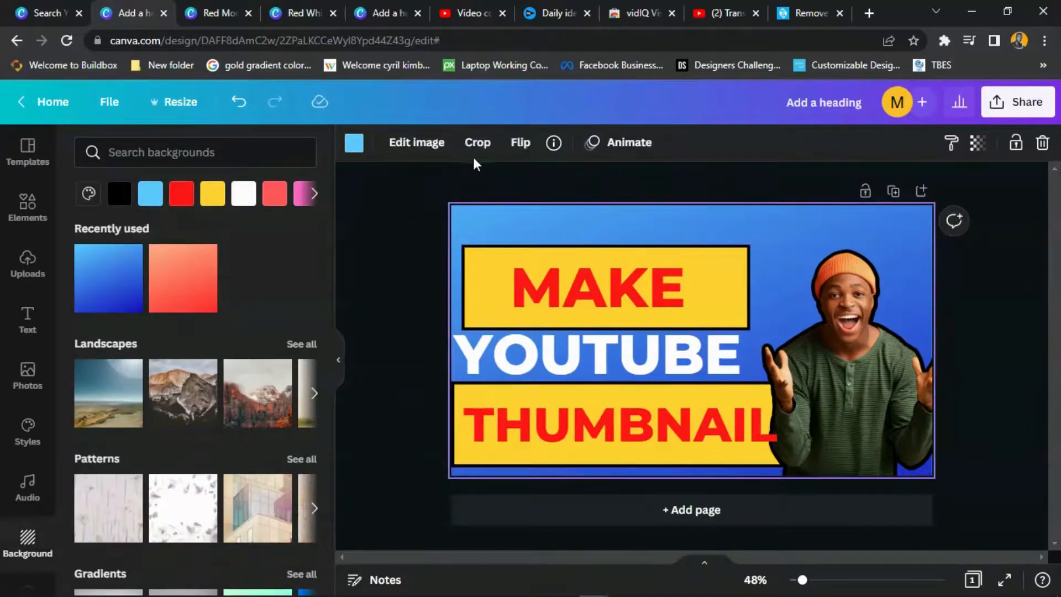
- Flip the blue gradient background horizontally so the deeper blue sits top-left
left_click(527, 150)
left_click(517, 180)
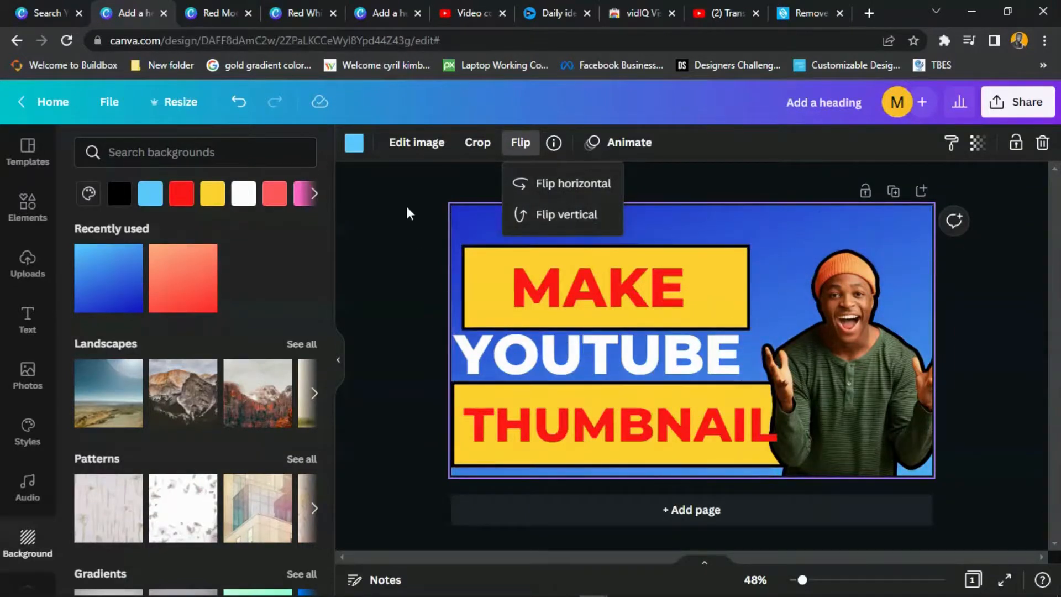
left_click(757, 222)
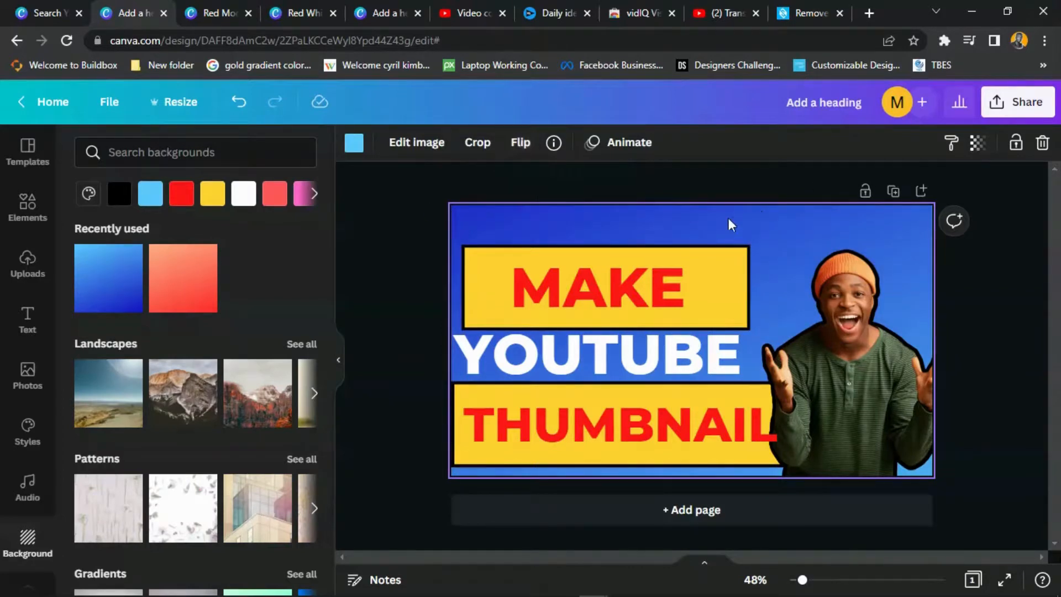